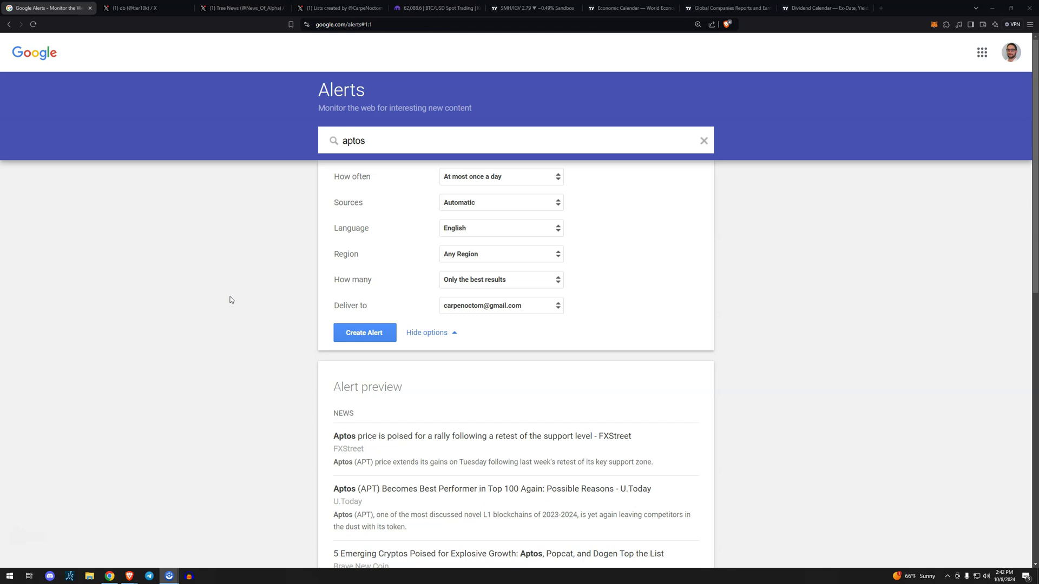
pyautogui.click(230, 296)
pyautogui.click(230, 291)
pyautogui.click(263, 306)
pyautogui.click(270, 305)
pyautogui.click(334, 245)
# Replace the alert search term with "zcash" and create the alert with the current delivery options.
pyautogui.doubleClick(401, 141)
pyautogui.write('zd')
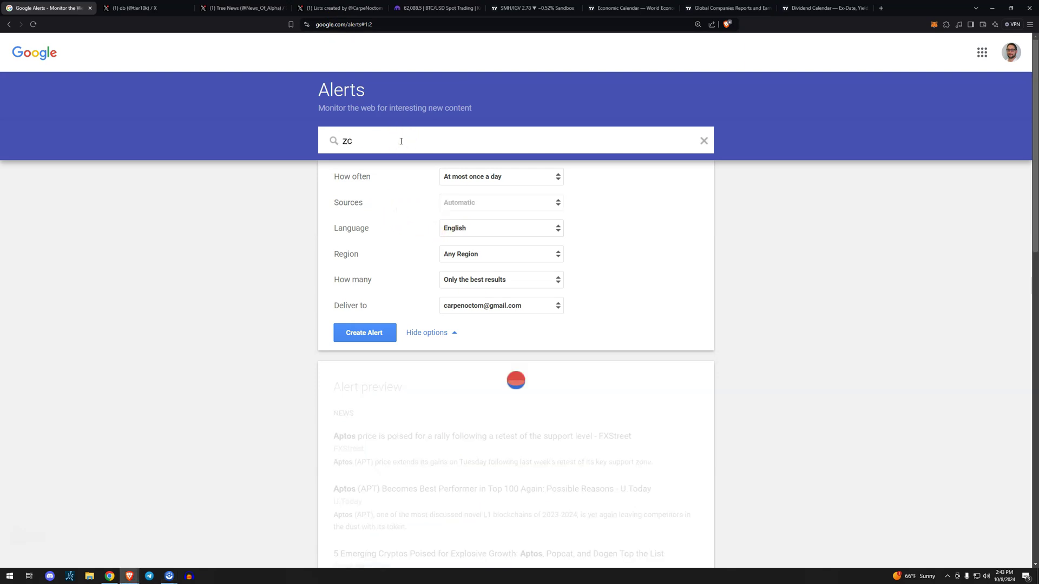
pyautogui.write('ash')
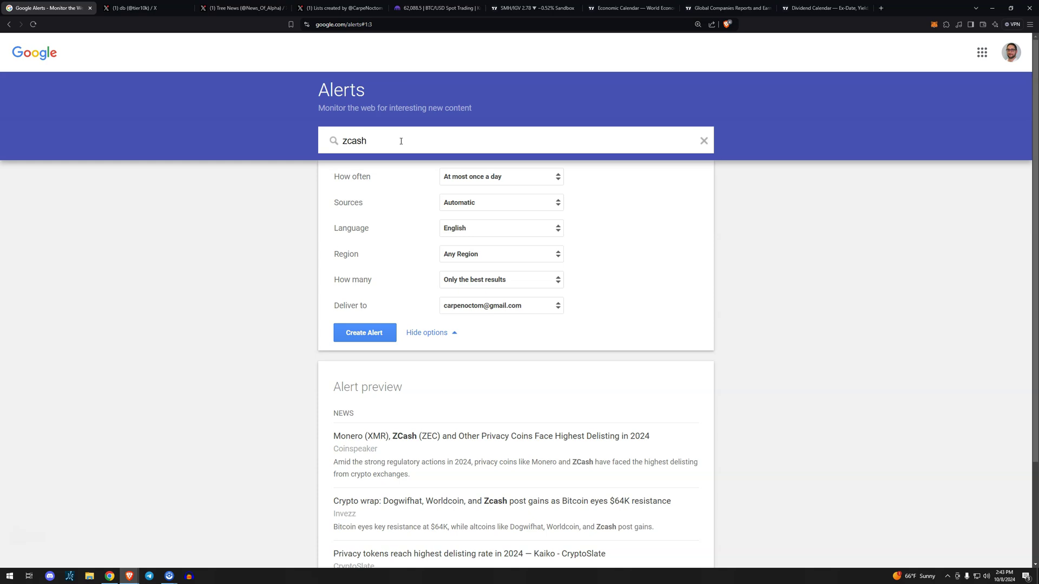
pyautogui.scroll(-3, 285, 383)
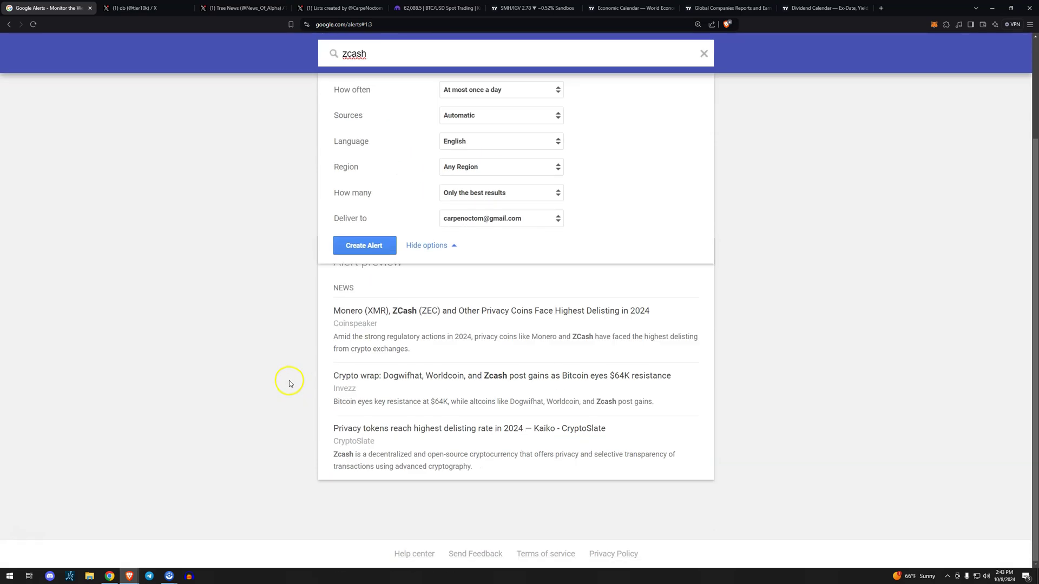
pyautogui.scroll(3, 292, 379)
pyautogui.click(374, 331)
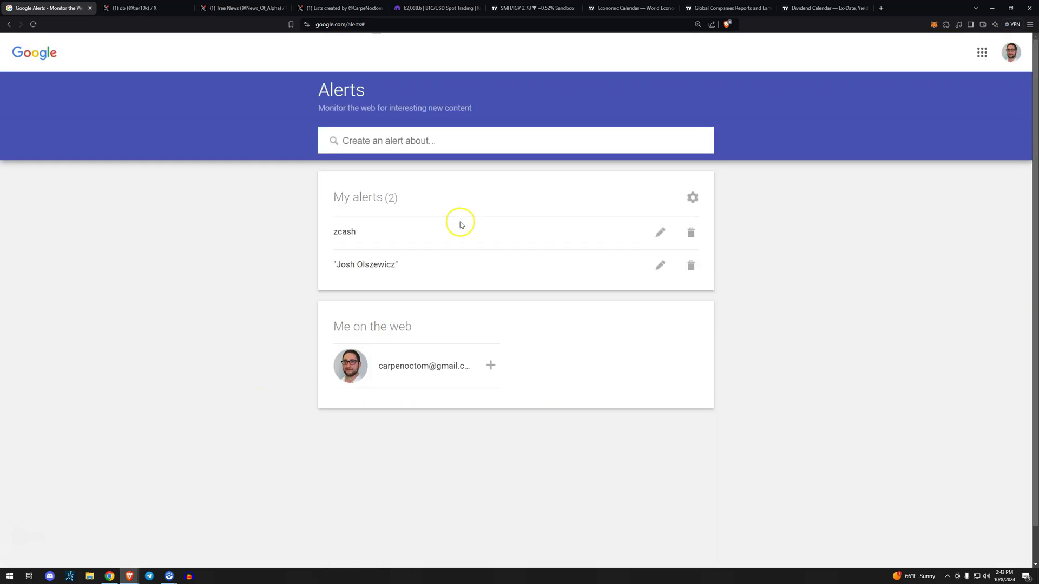
pyautogui.click(428, 321)
pyautogui.moveTo(406, 266); pyautogui.dragTo(324, 271)
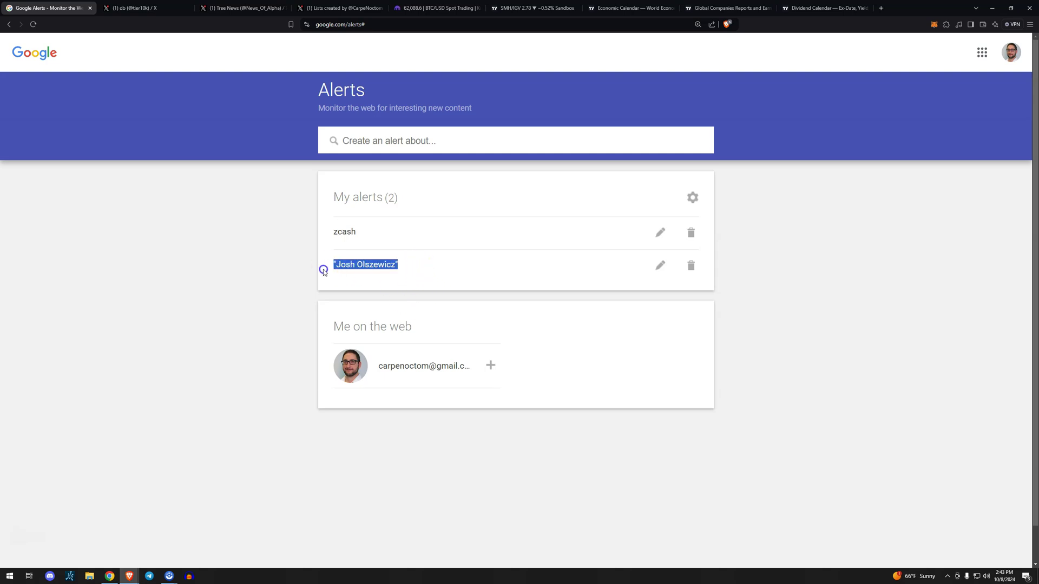
pyautogui.click(262, 295)
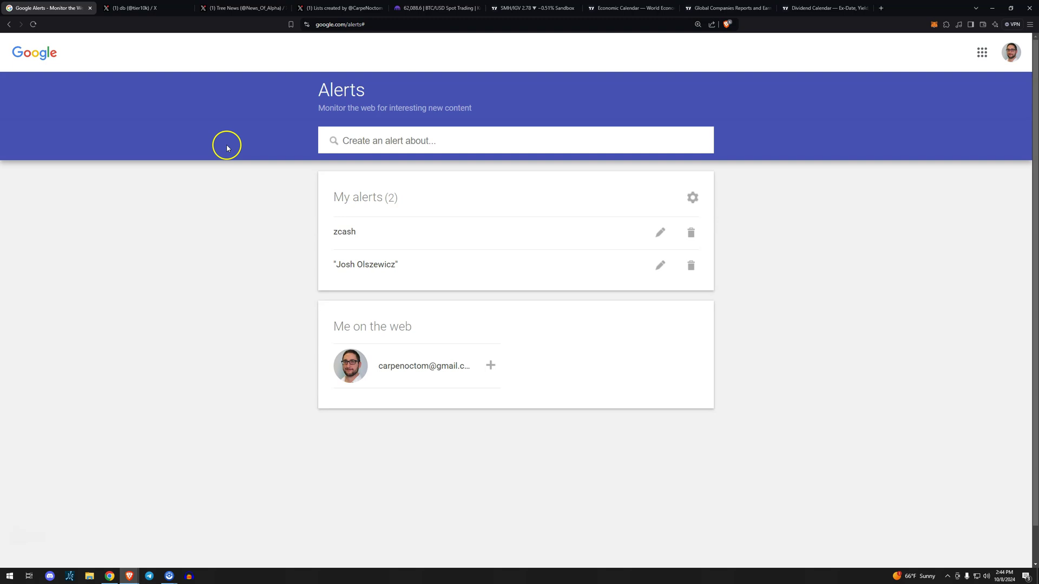
# Look over the open db news profile on X and browse the recent posts on the Tree News profile.
pyautogui.click(149, 12)
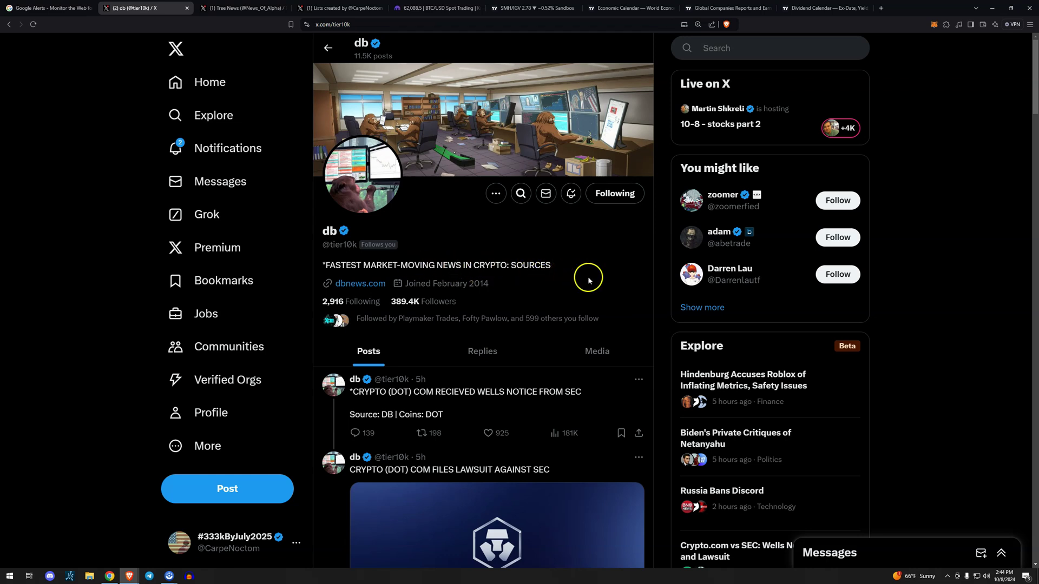
pyautogui.click(575, 202)
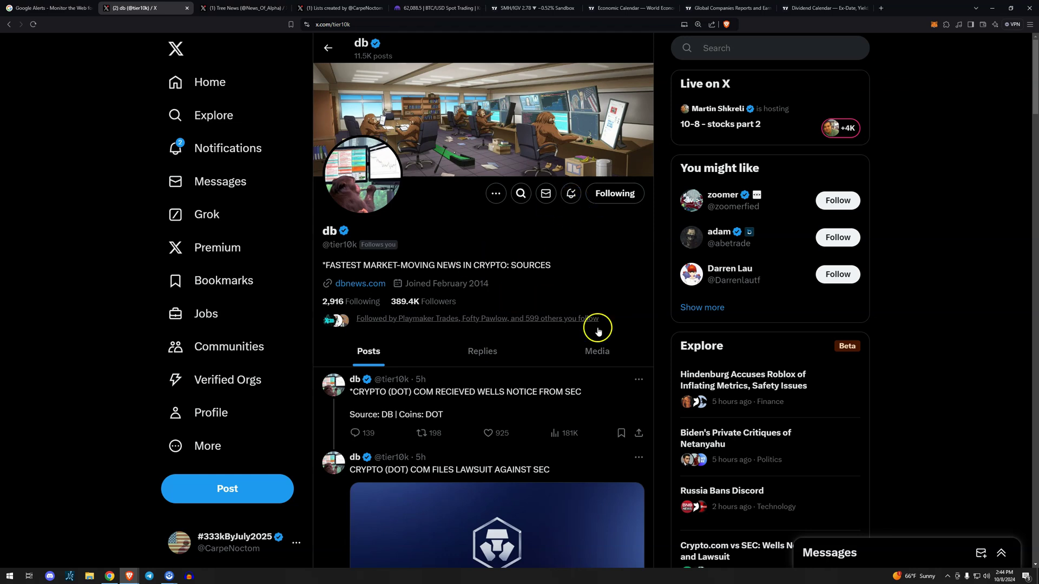
pyautogui.click(222, 8)
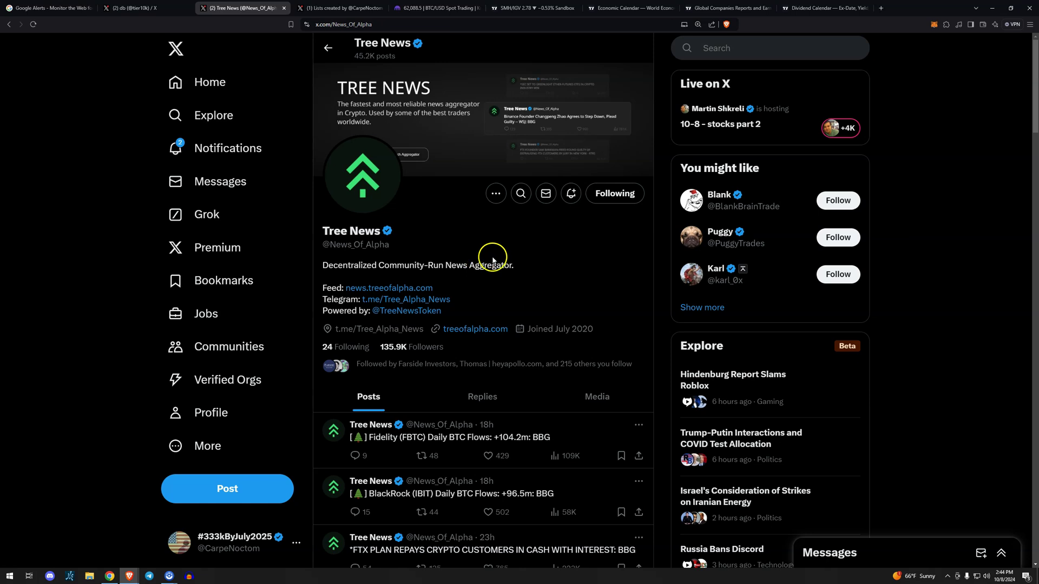
pyautogui.scroll(-3, 569, 329)
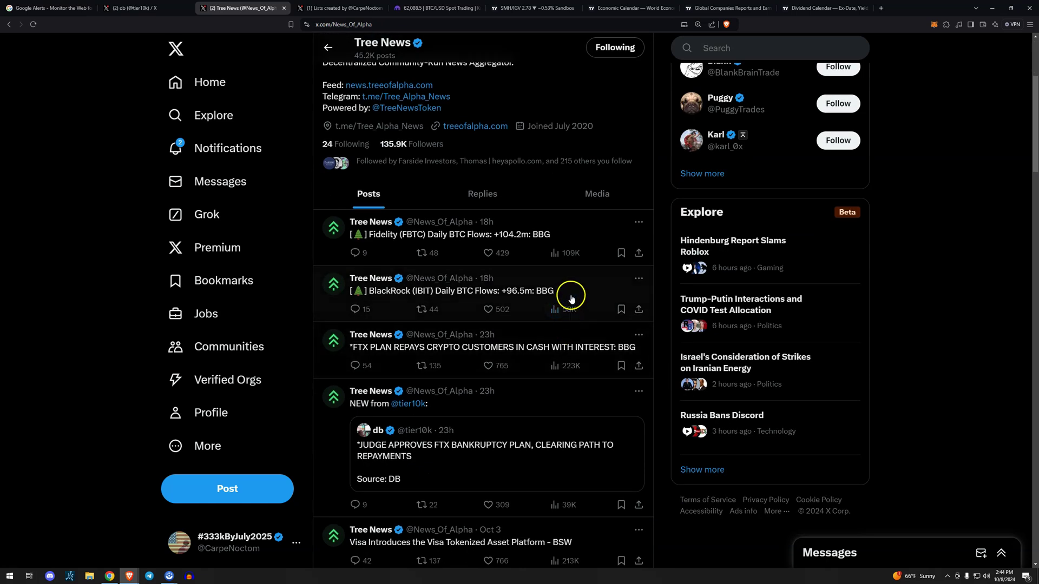
pyautogui.moveTo(553, 291); pyautogui.dragTo(383, 292)
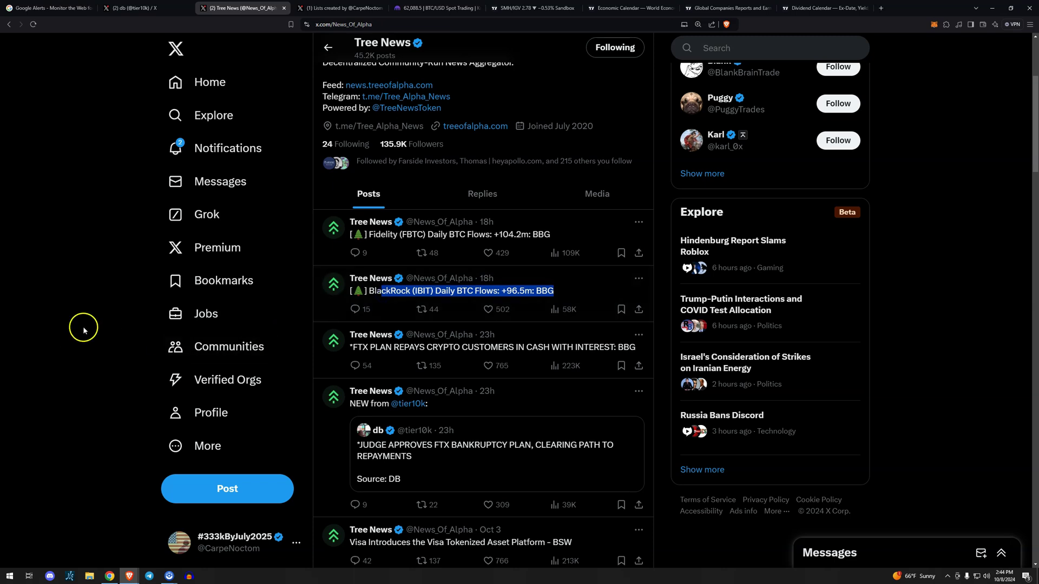
pyautogui.click(897, 318)
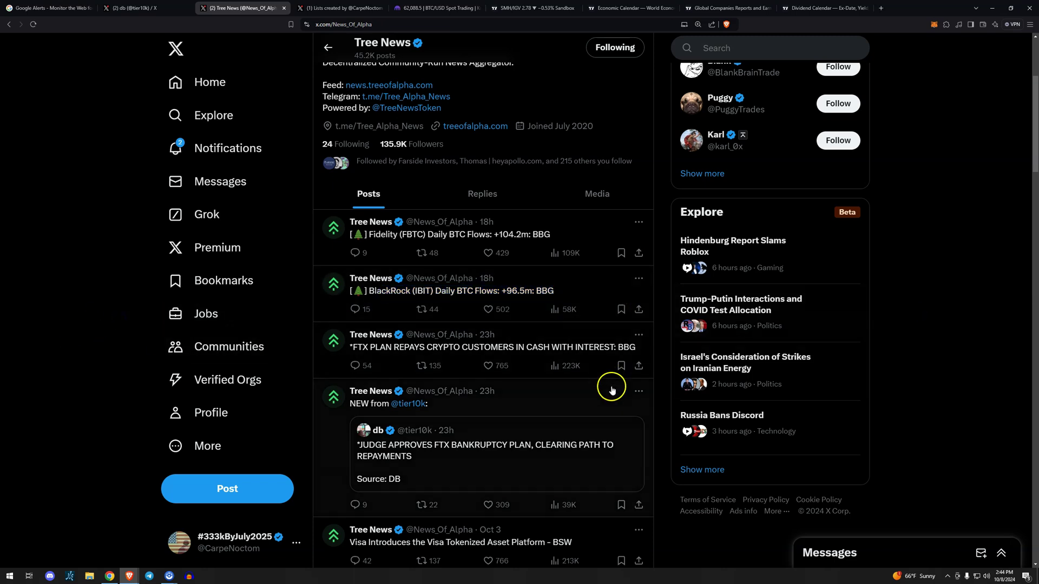
pyautogui.scroll(-10, 610, 389)
pyautogui.scroll(10, 595, 390)
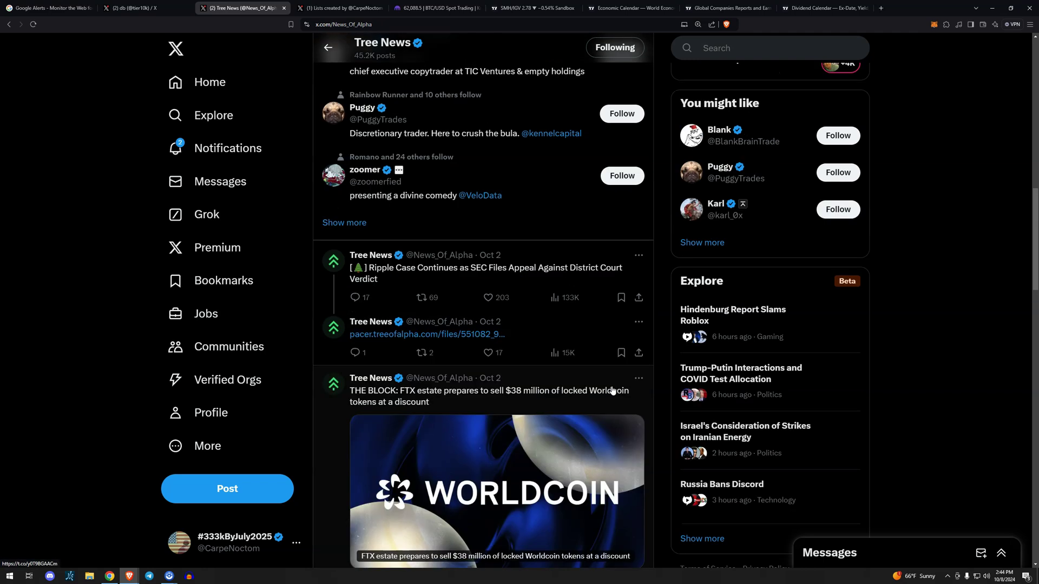
pyautogui.click(350, 248)
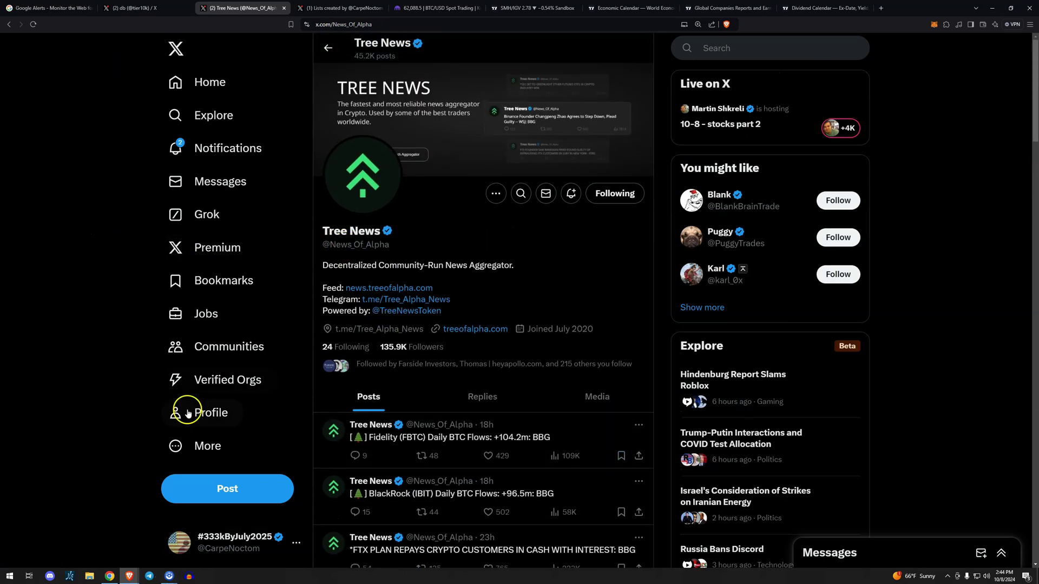
# Look over the account's X lists page and show how to open Lists from the additional navigation options.
pyautogui.hotkey('ctrl', 'Tab')
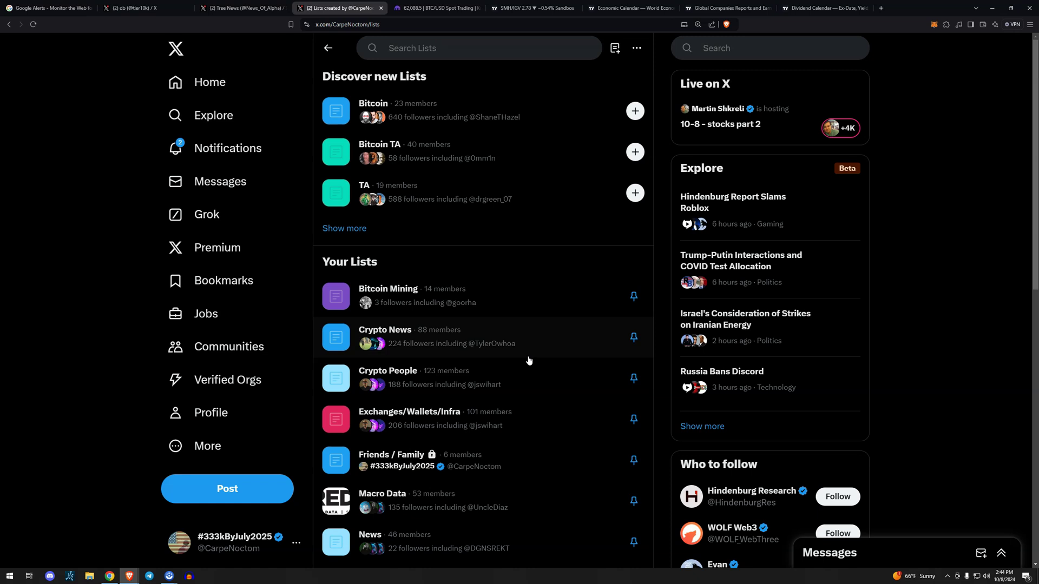
pyautogui.scroll(-3, 529, 360)
pyautogui.scroll(3, 33, 334)
pyautogui.click(33, 334)
pyautogui.click(222, 459)
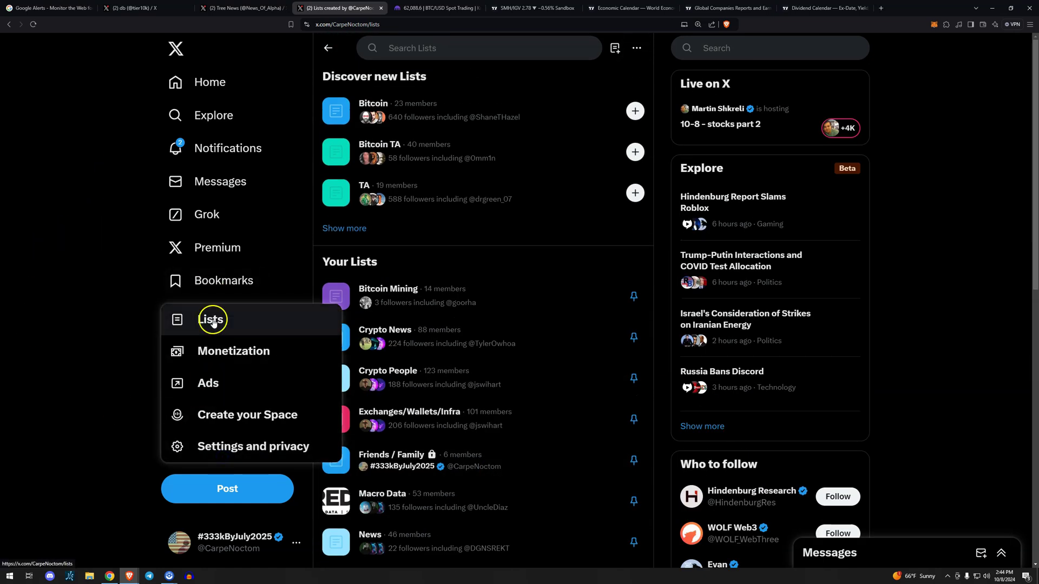
pyautogui.click(213, 320)
# Switch to Chrome and look over the X Pro deck with its news, search and traders columns.
pyautogui.click(109, 577)
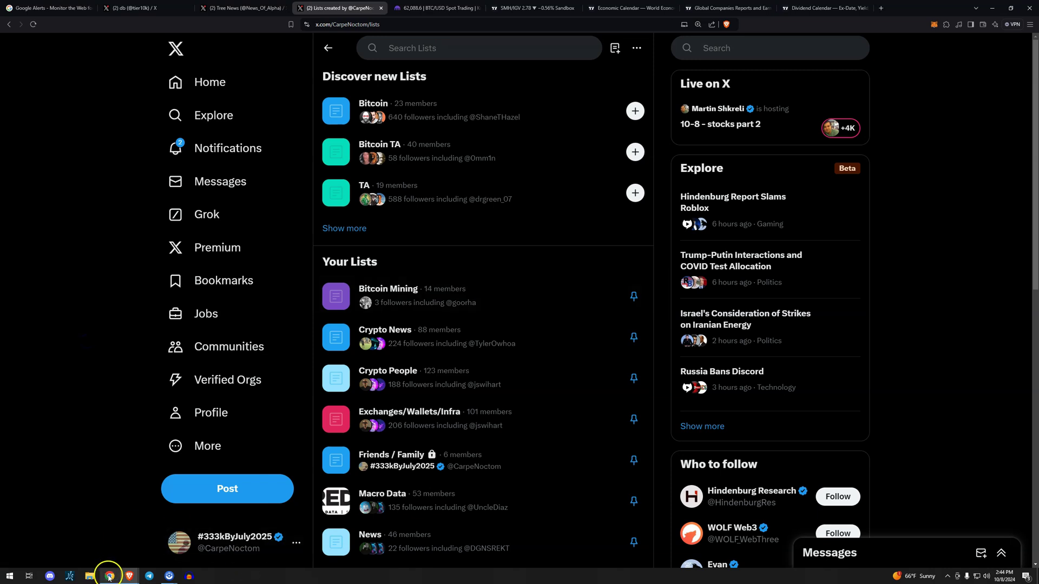
pyautogui.click(512, 364)
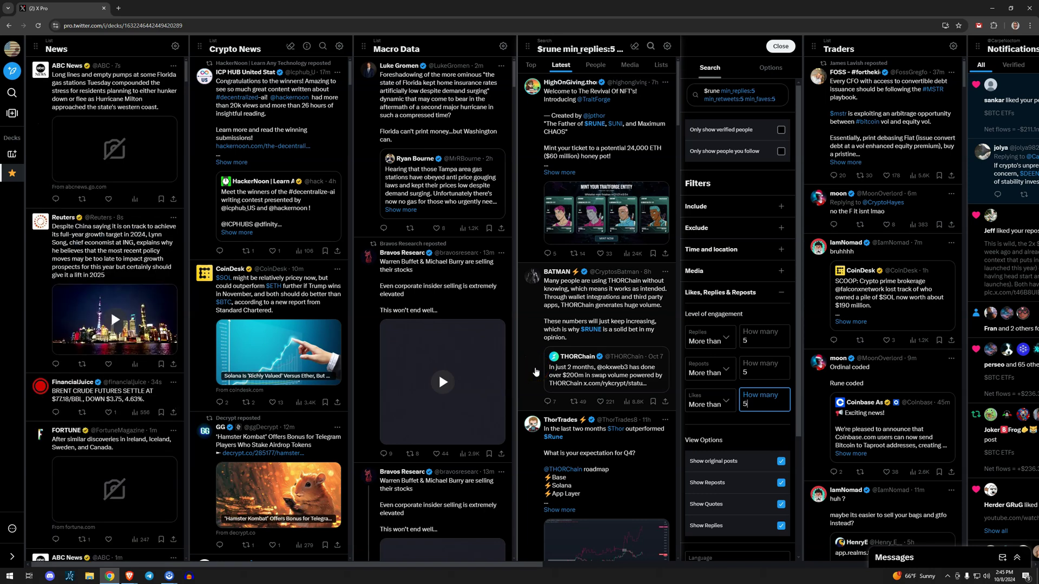
pyautogui.click(551, 354)
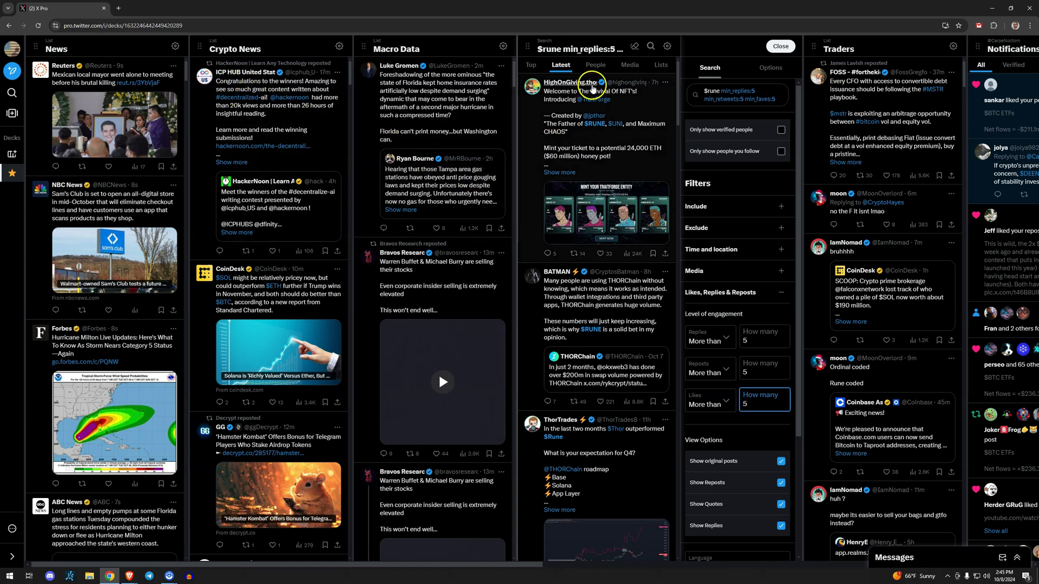
# Change the search column's cashtag to $apt, keeping the minimum of 5 replies, reposts and likes.
pyautogui.doubleClick(702, 92)
pyautogui.press('Escape')
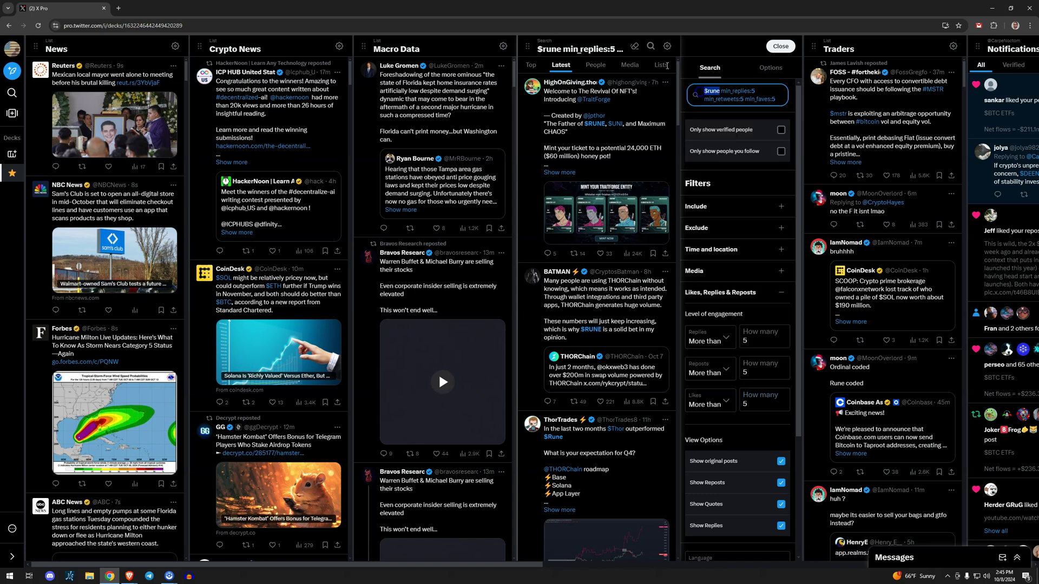
pyautogui.click(718, 92)
pyautogui.press('BackSpace')
pyautogui.press('BackSpace')
pyautogui.press('BackSpace')
pyautogui.press('BackSpace')
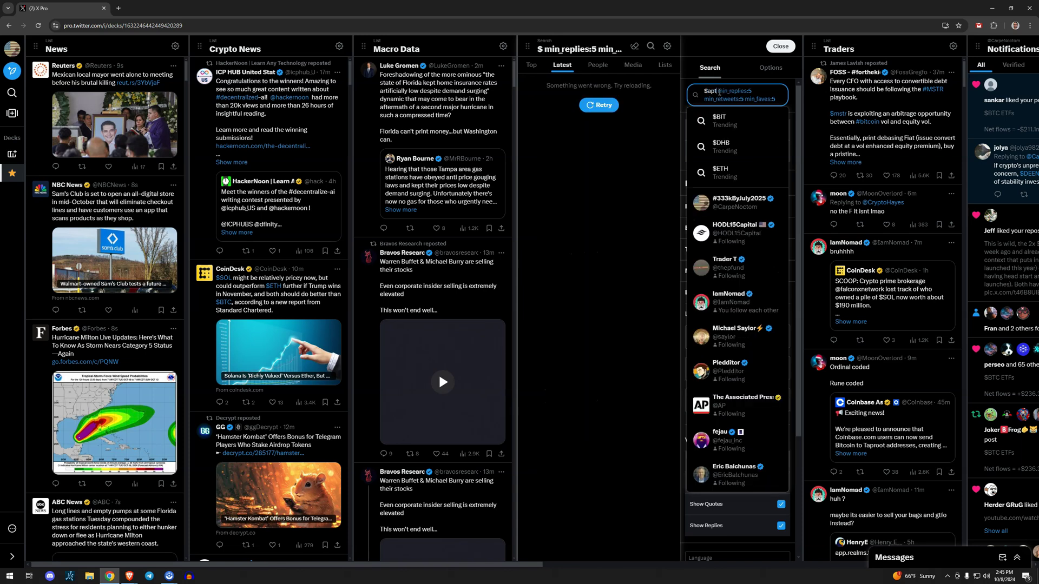
pyautogui.write('apt')
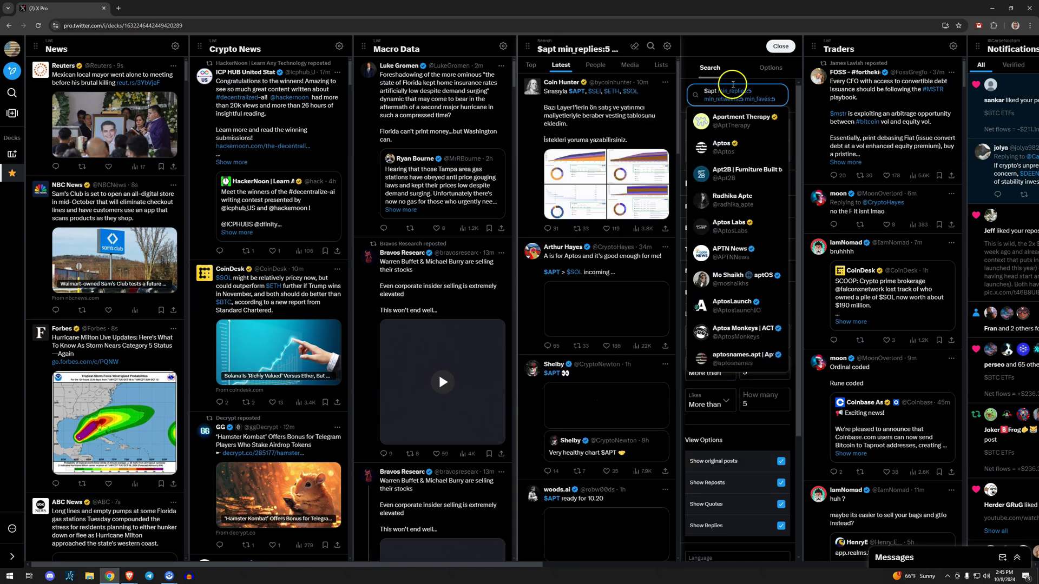
pyautogui.click(737, 50)
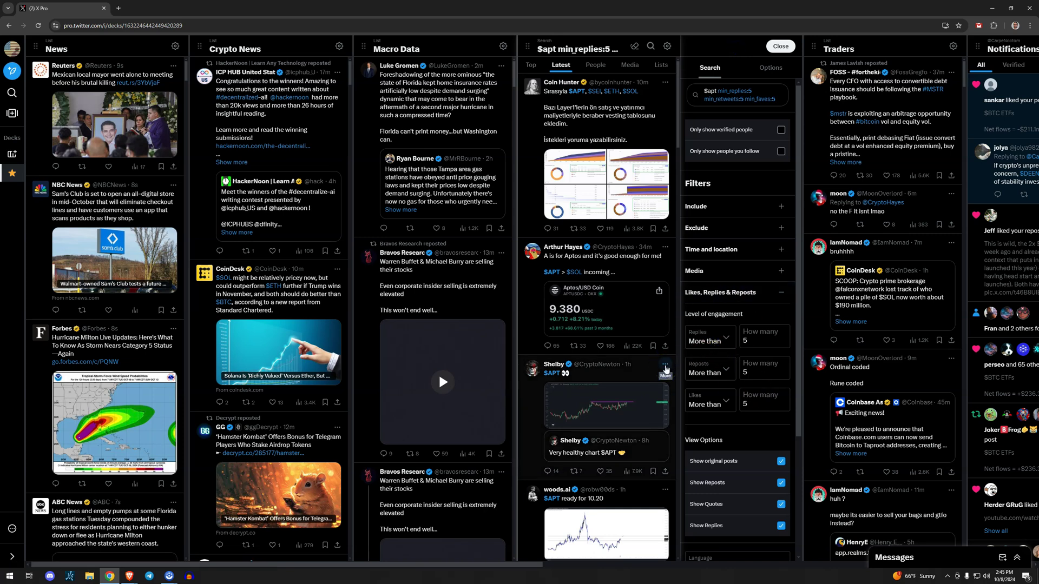
# Browse the latest $APT posts in the search column.
pyautogui.scroll(-5, 666, 369)
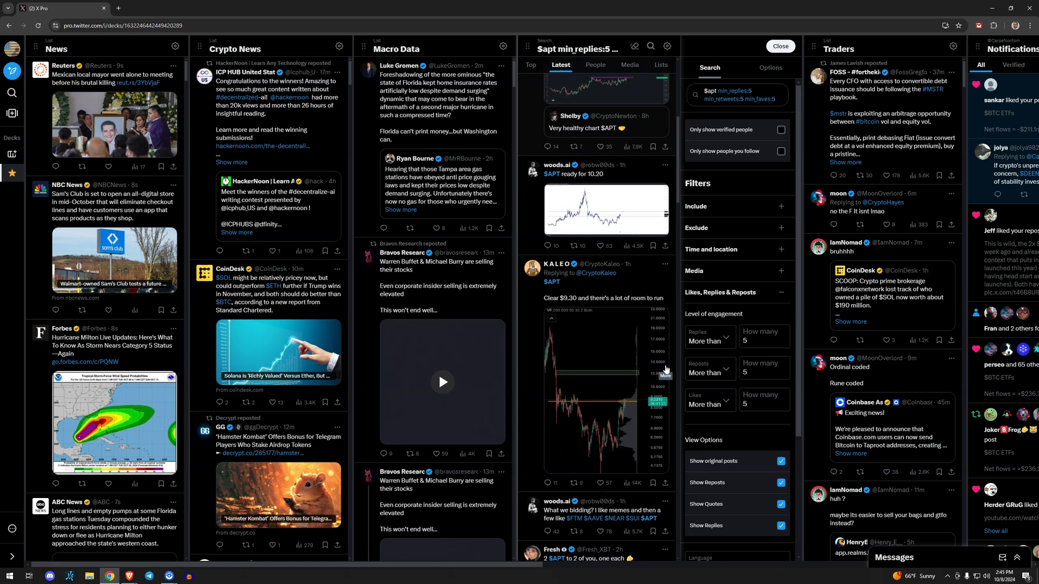
pyautogui.scroll(-5, 665, 369)
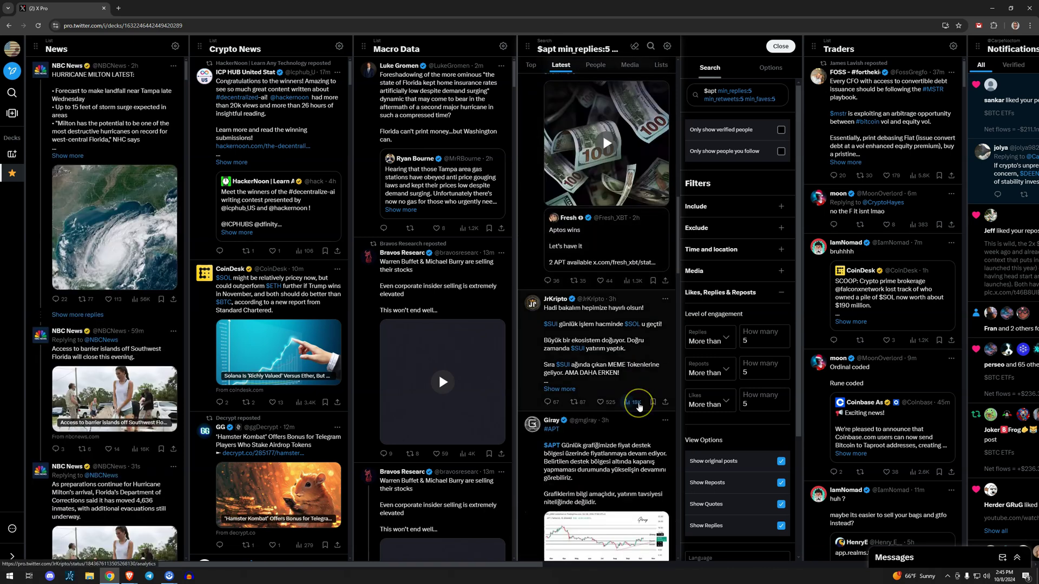
pyautogui.scroll(-6, 639, 406)
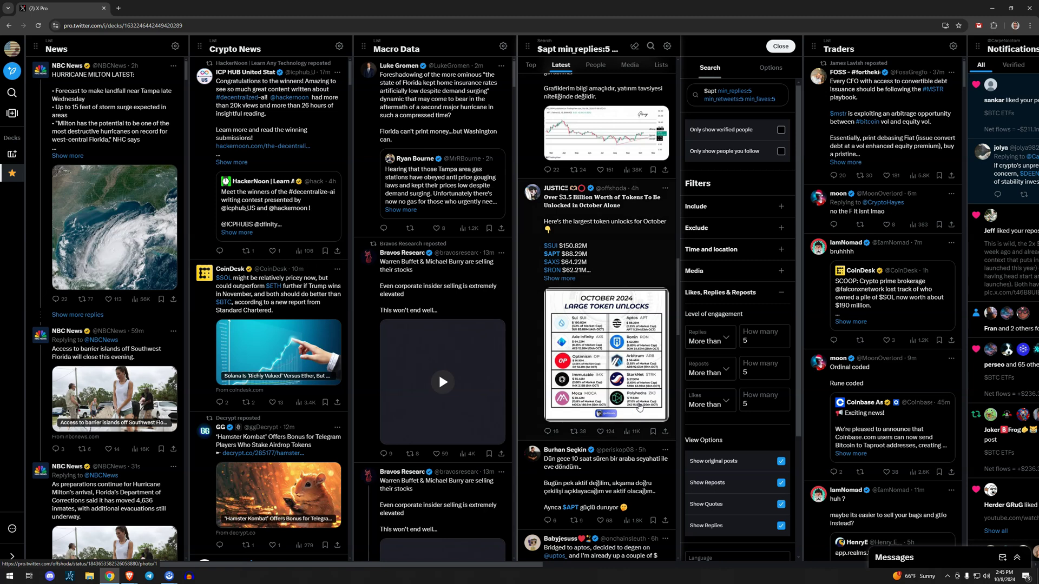
pyautogui.scroll(-3, 639, 407)
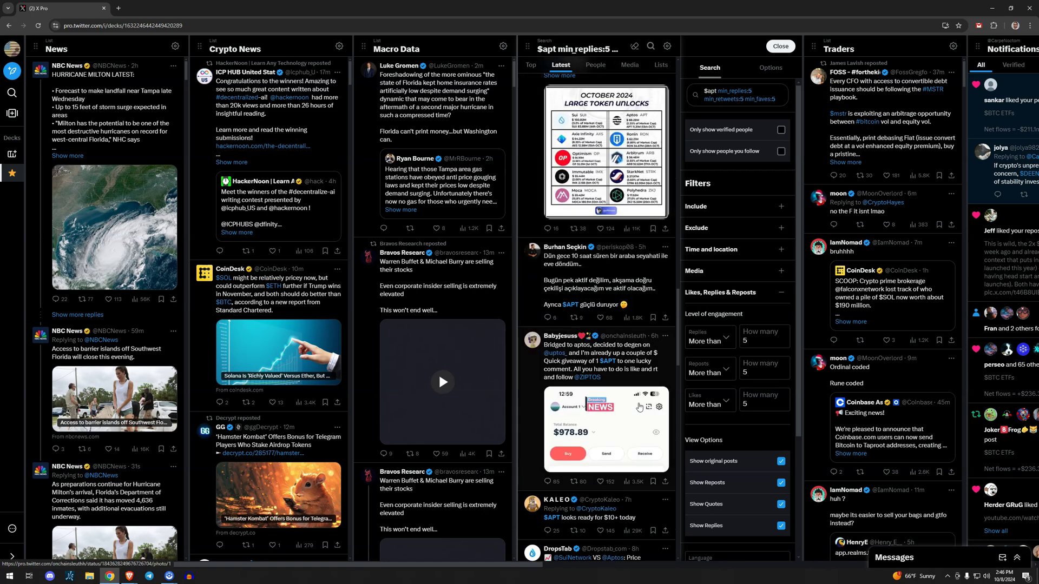
pyautogui.scroll(-5, 639, 407)
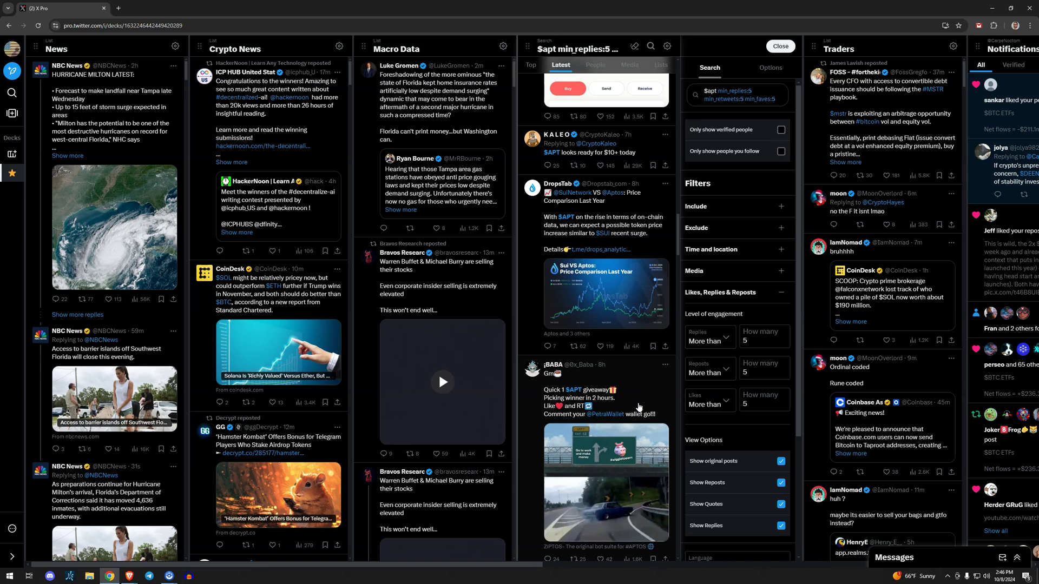
pyautogui.scroll(5, 639, 407)
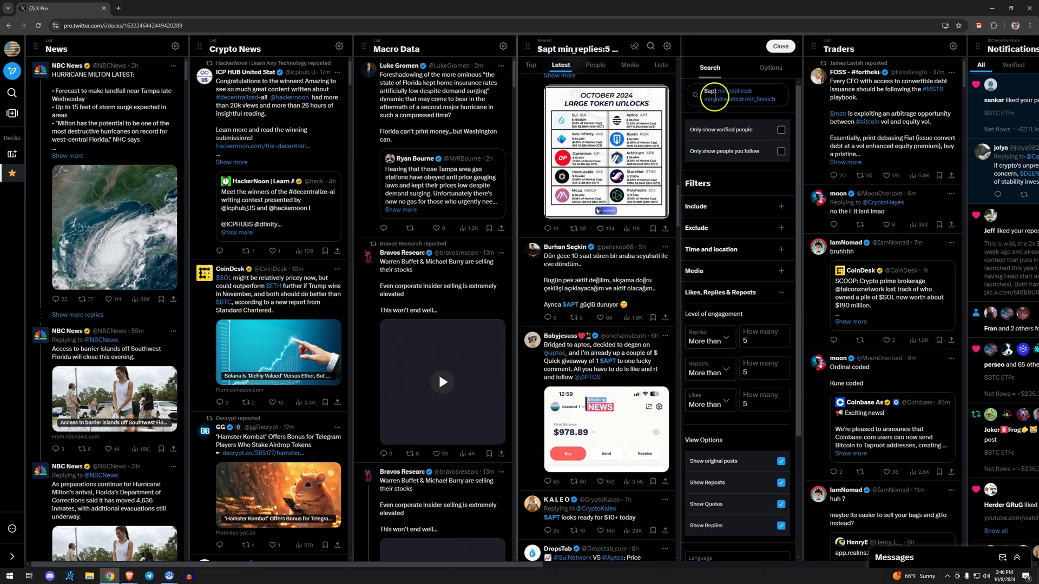
# Change the search column's term to "power law" with the same engagement minimums and run the search.
pyautogui.doubleClick(707, 92)
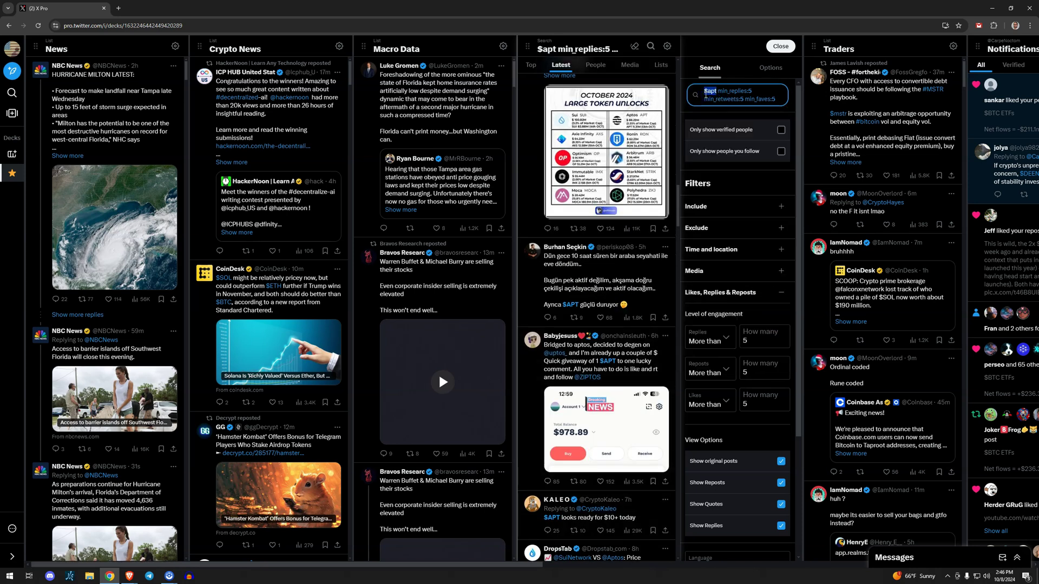
pyautogui.write('power law')
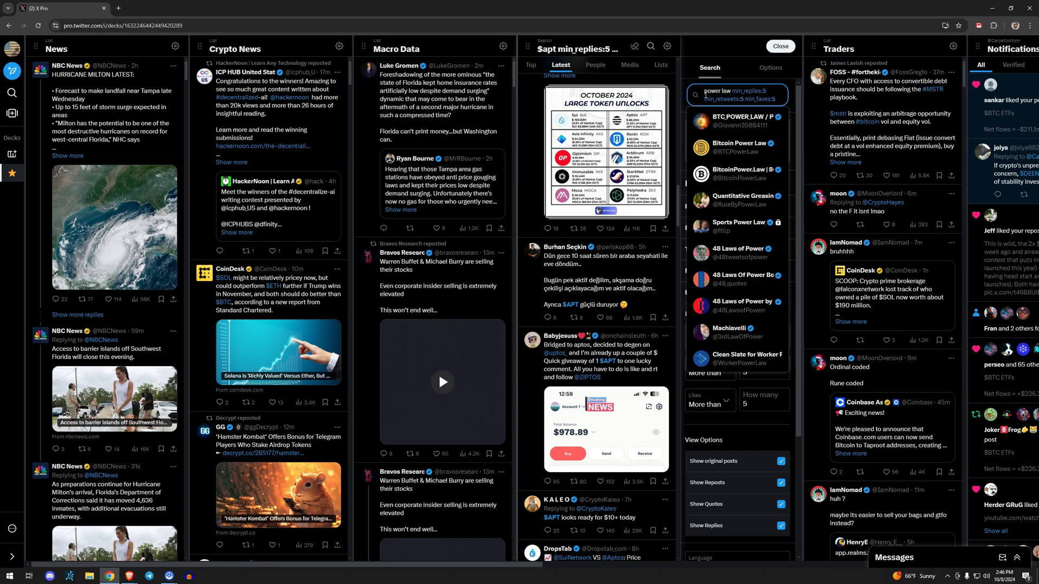
pyautogui.press('Return')
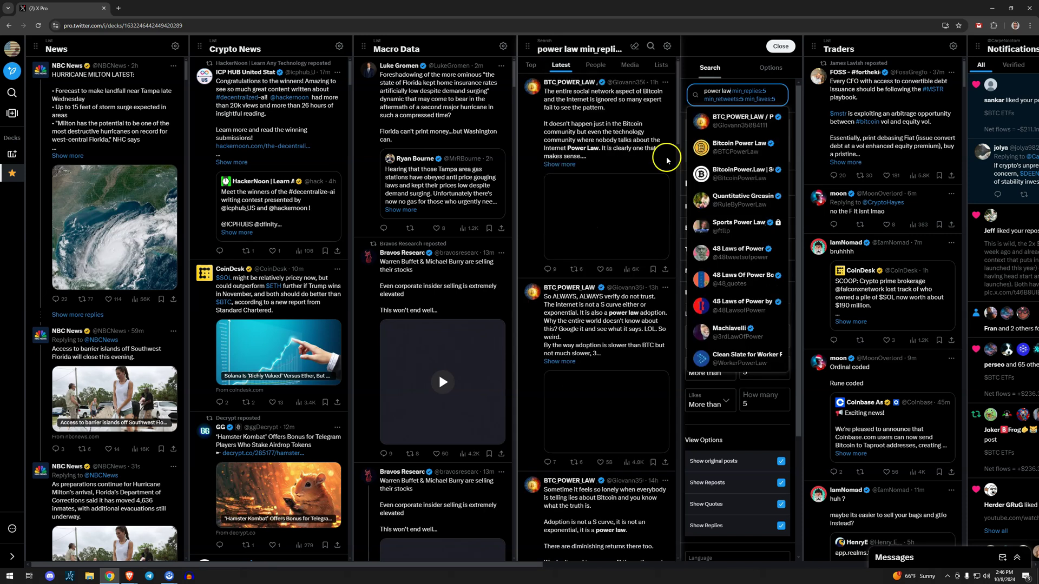
# Skim the latest power law posts in the search column and switch back to the X lists page in Brave.
pyautogui.scroll(-6, 627, 204)
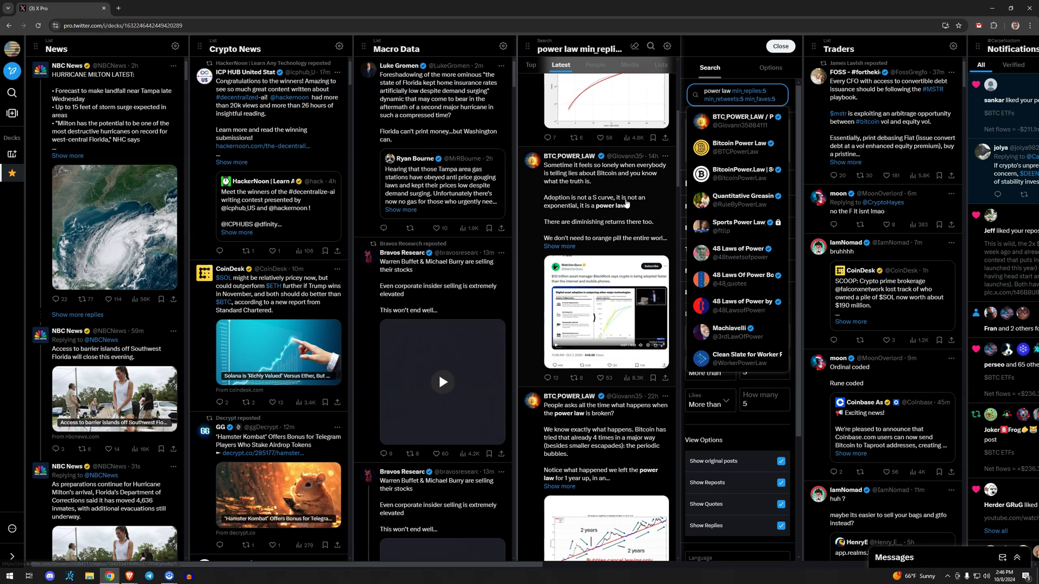
pyautogui.scroll(-6, 627, 204)
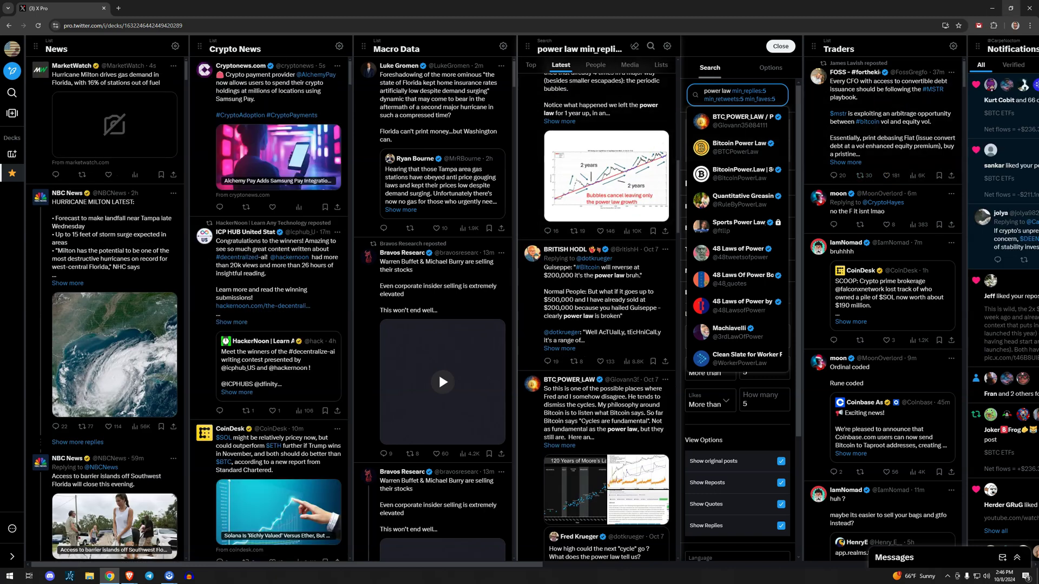
pyautogui.hotkey('alt', 'Tab')
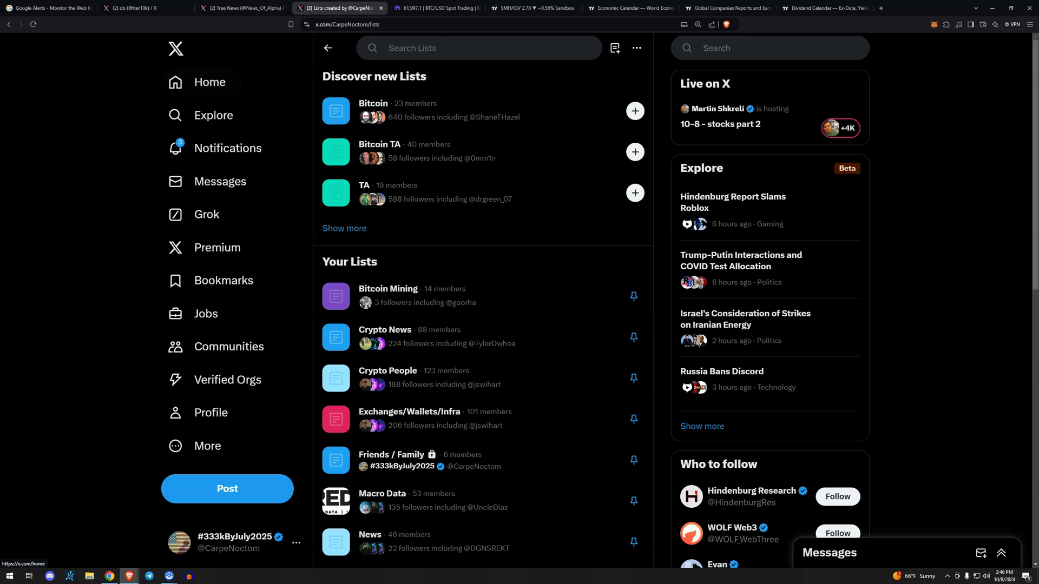
# Switch to the Kraken Pro BTC/USD chart, review the history of triggered price alerts and return to the active alerts.
pyautogui.hotkey('ctrl', 'Tab')
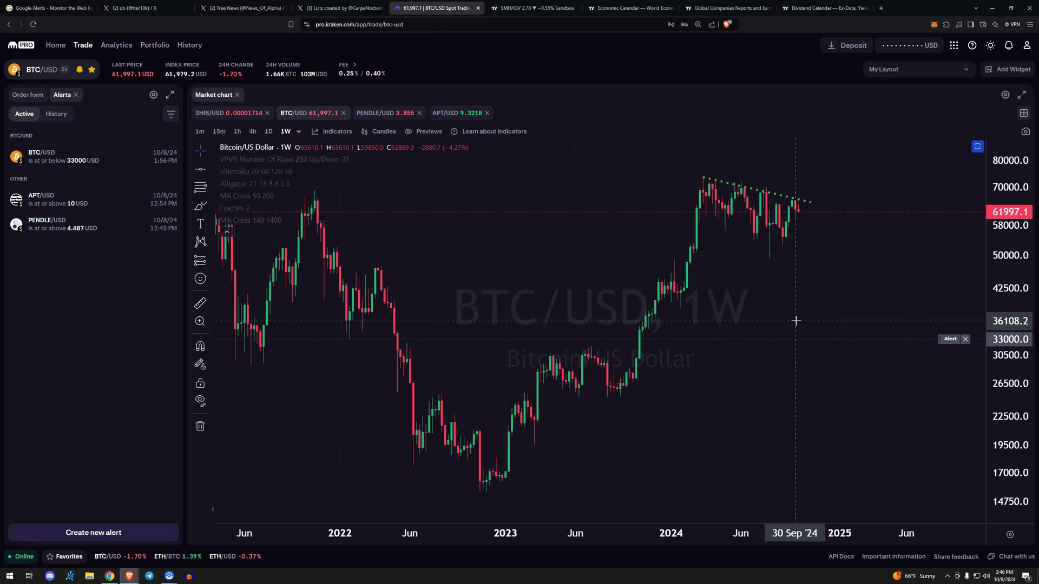
pyautogui.click(796, 321)
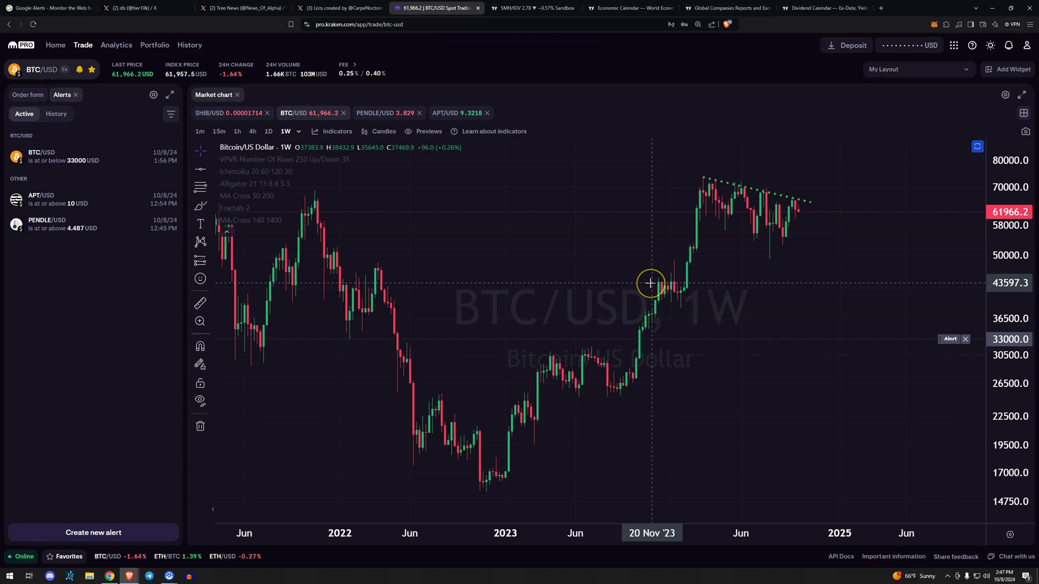
pyautogui.click(56, 114)
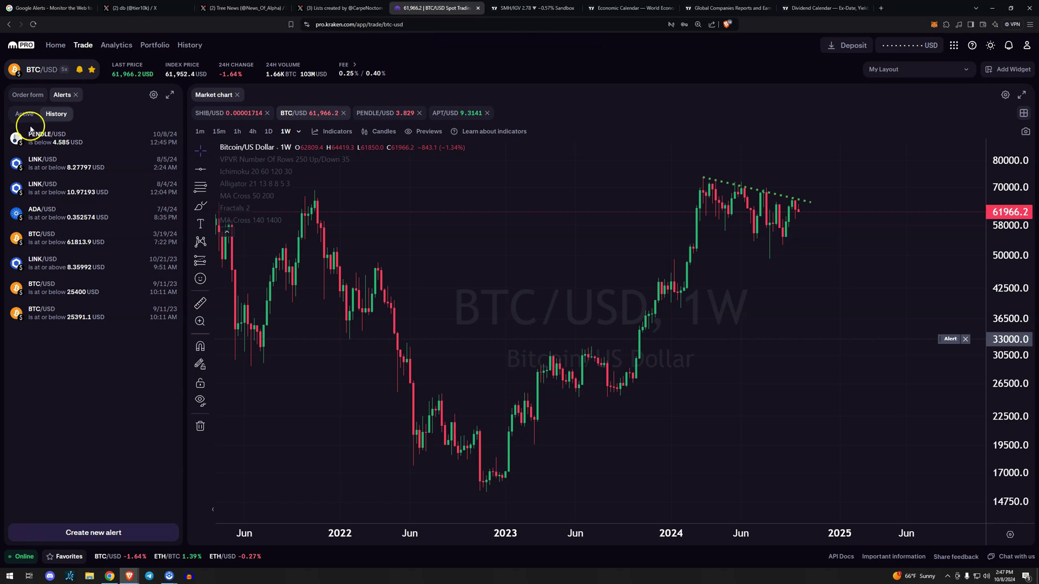
pyautogui.moveTo(51, 165)
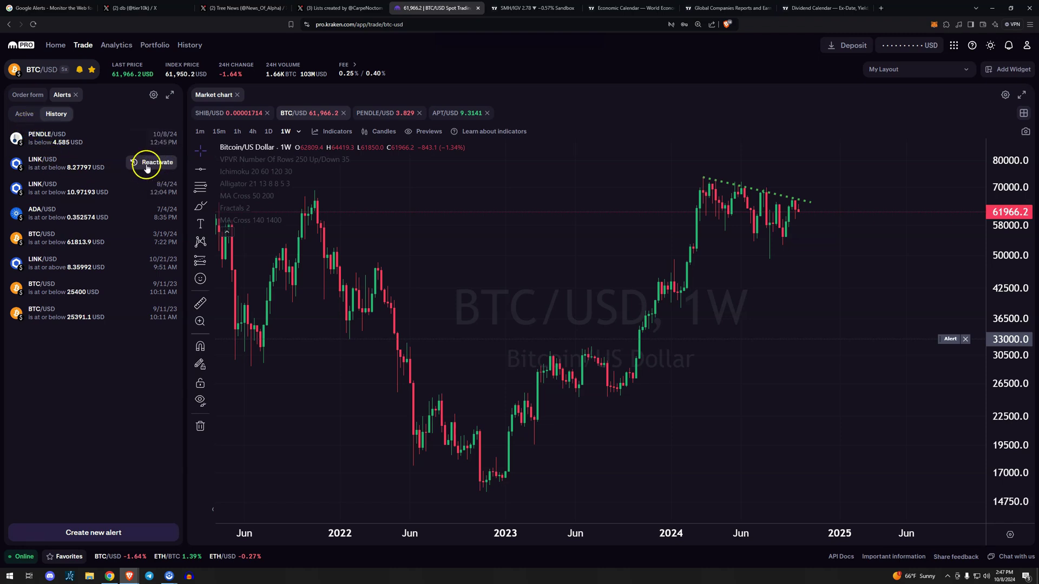
pyautogui.click(25, 116)
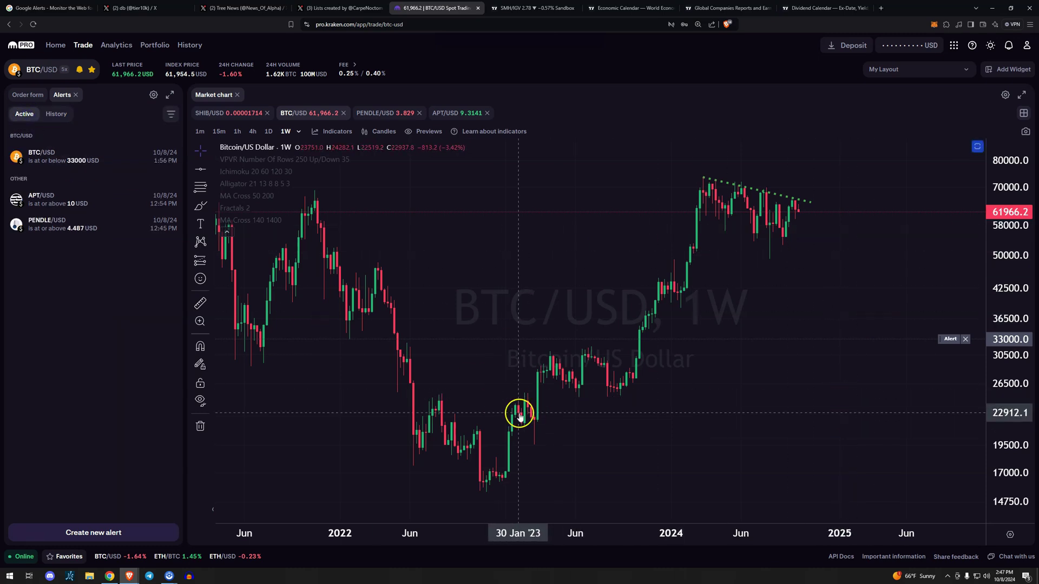
pyautogui.rightClick(737, 364)
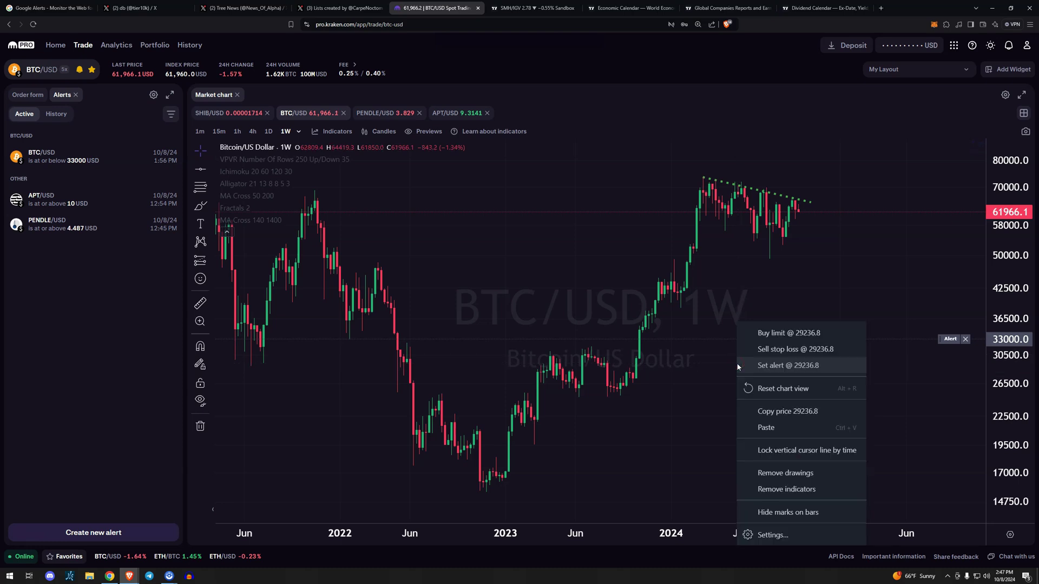
pyautogui.rightClick(581, 298)
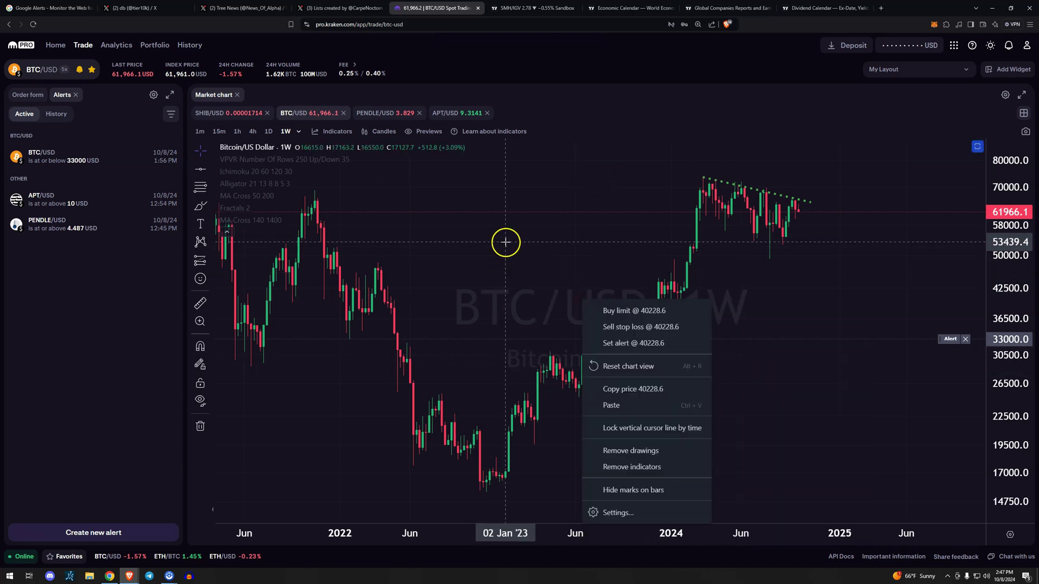
pyautogui.rightClick(373, 274)
pyautogui.rightClick(594, 273)
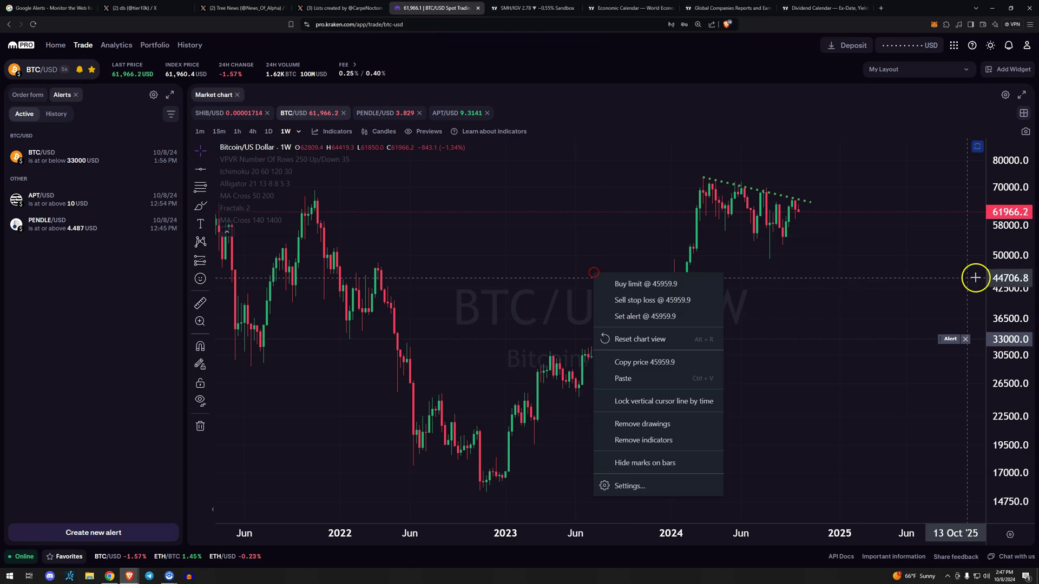
pyautogui.rightClick(995, 270)
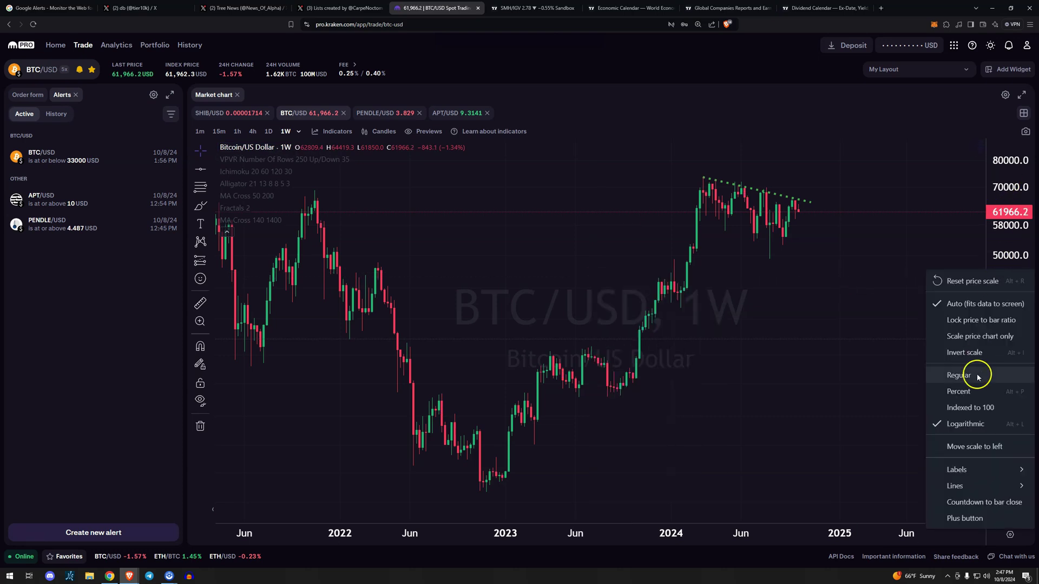
pyautogui.click(815, 373)
# Create a BTC/USD alert from the chart, starting at 28297.1 and raising the trigger price in 1% steps to 30156.2 USD.
pyautogui.rightClick(815, 373)
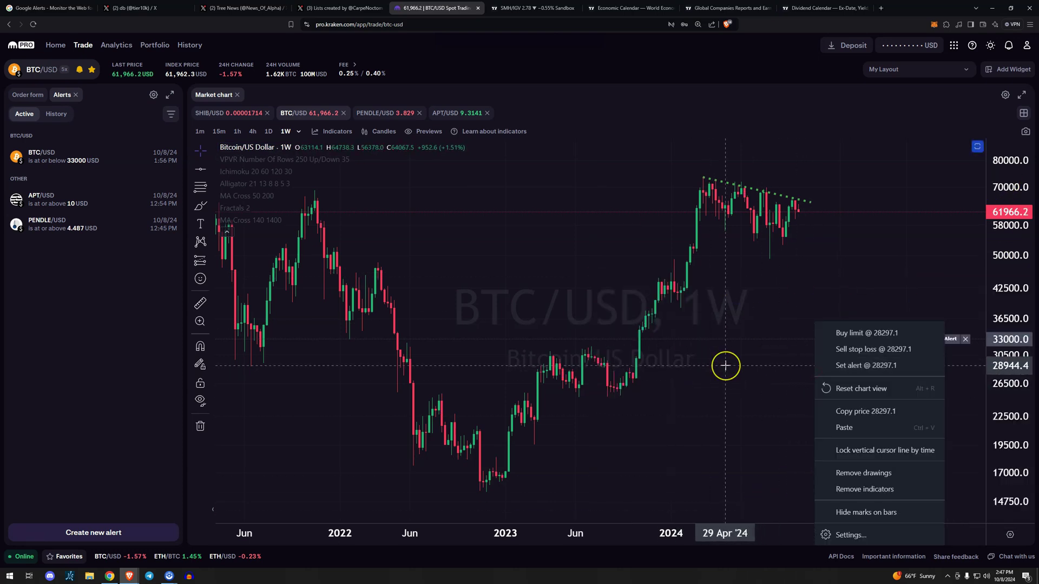
pyautogui.click(865, 367)
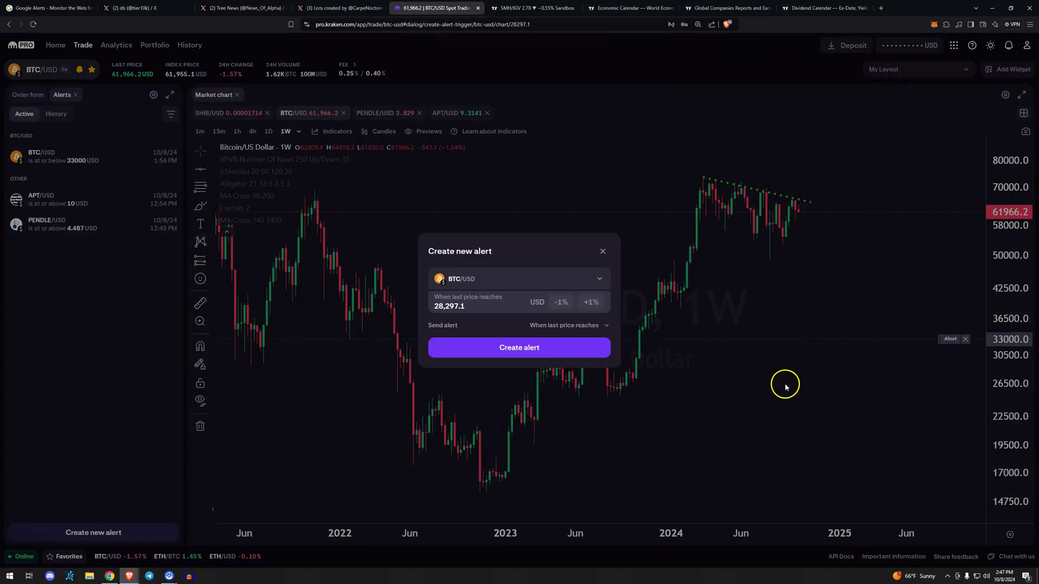
pyautogui.click(567, 326)
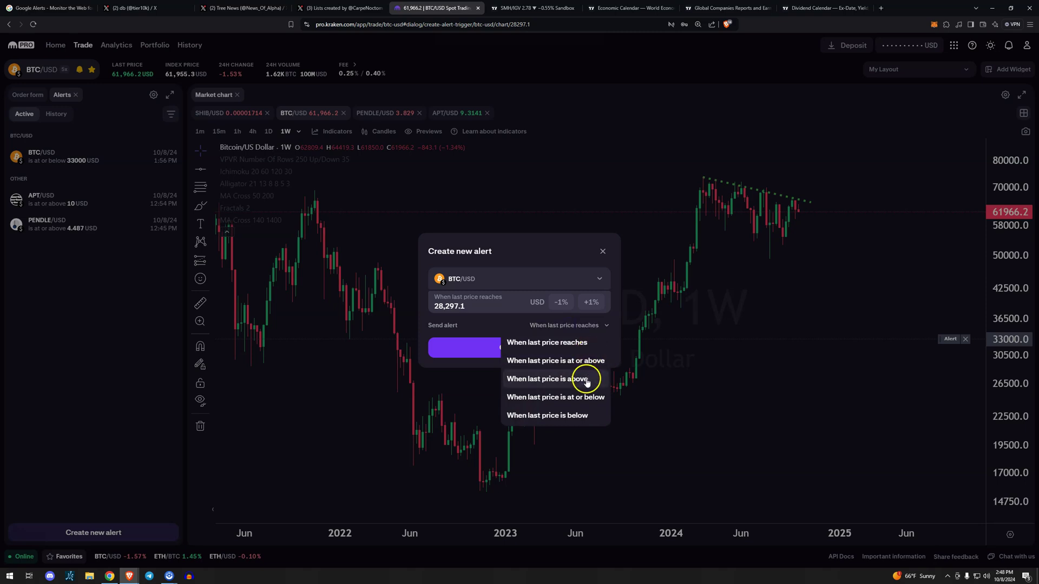
pyautogui.click(591, 303)
pyautogui.click(590, 308)
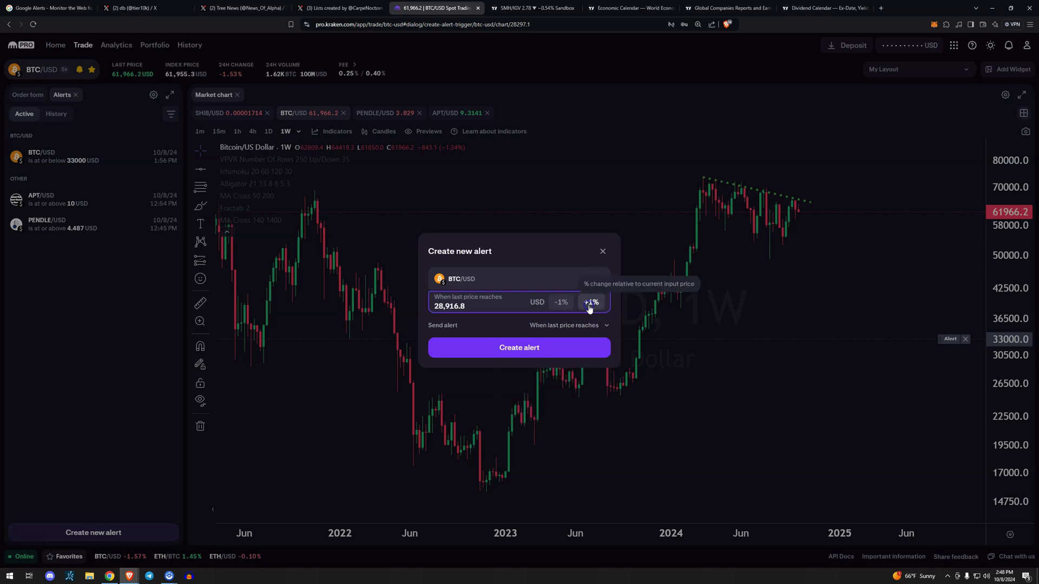
pyautogui.click(541, 349)
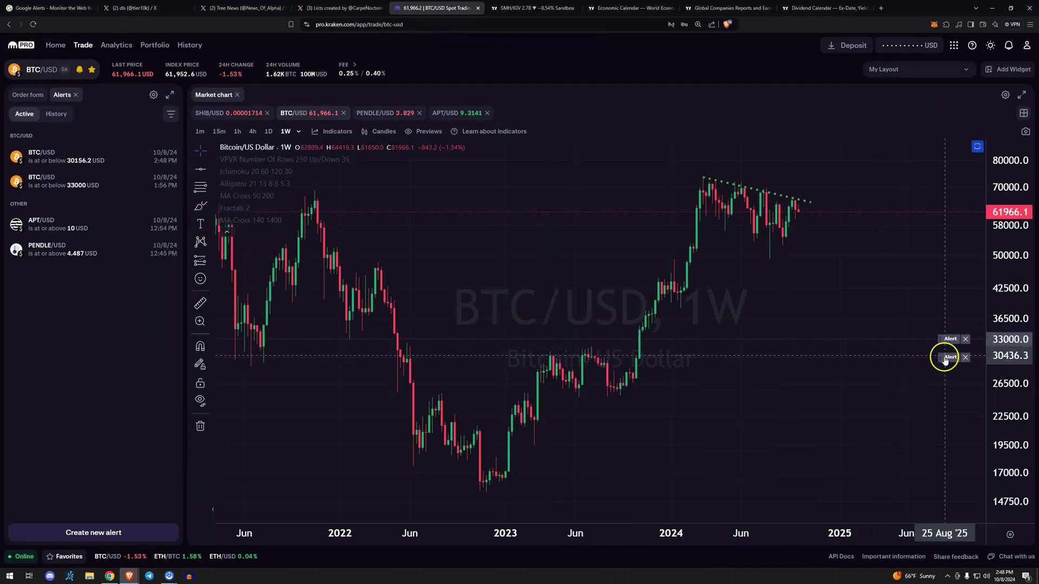
# Move the new BTC/USD alert on the chart up to 46424.2 USD and delete it.
pyautogui.moveTo(946, 352); pyautogui.dragTo(935, 269)
pyautogui.click(532, 350)
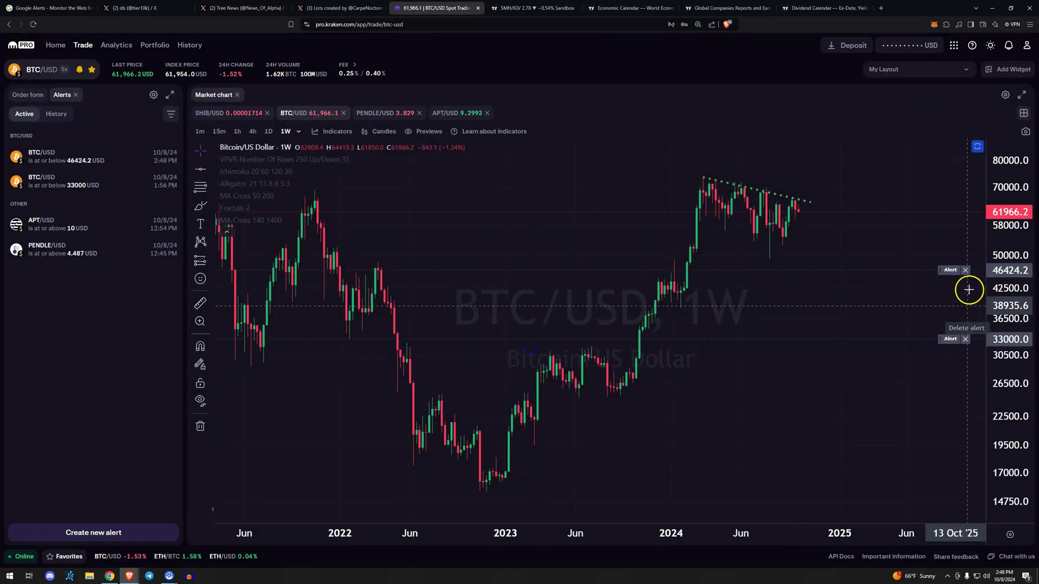
pyautogui.click(966, 270)
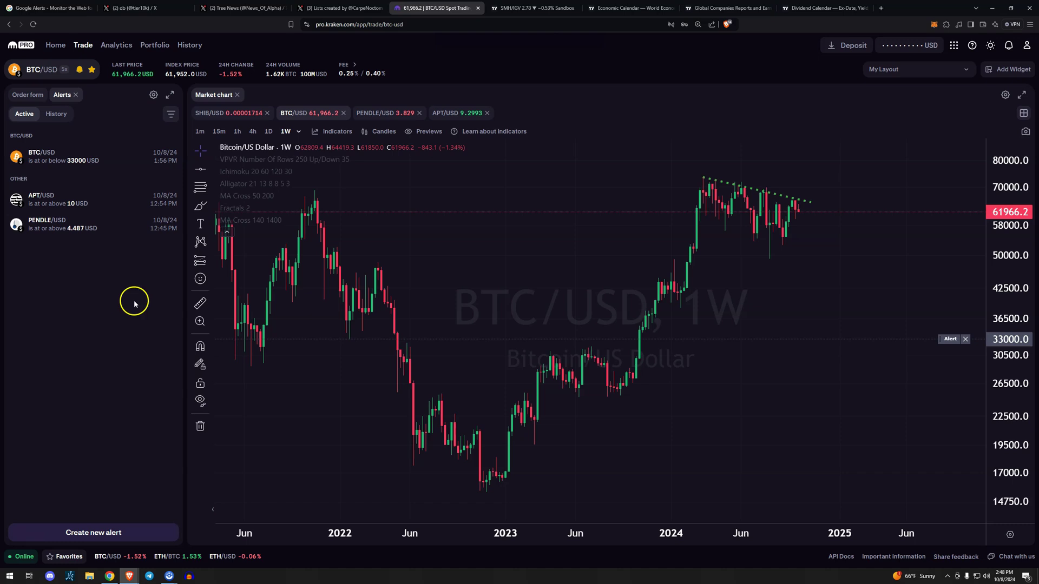
# Set the BTC/USD chart to the daily timeframe and create an alert at 65658.9 USD near the end of the descending dotted trendline.
pyautogui.click(269, 132)
pyautogui.scroll(-3, 958, 406)
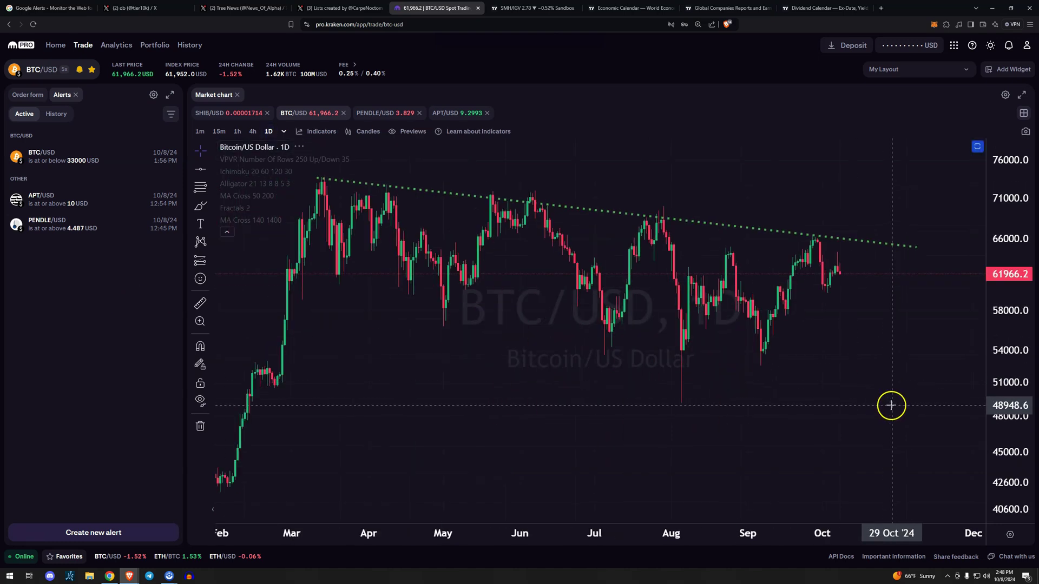
pyautogui.moveTo(1001, 400); pyautogui.dragTo(1015, 348)
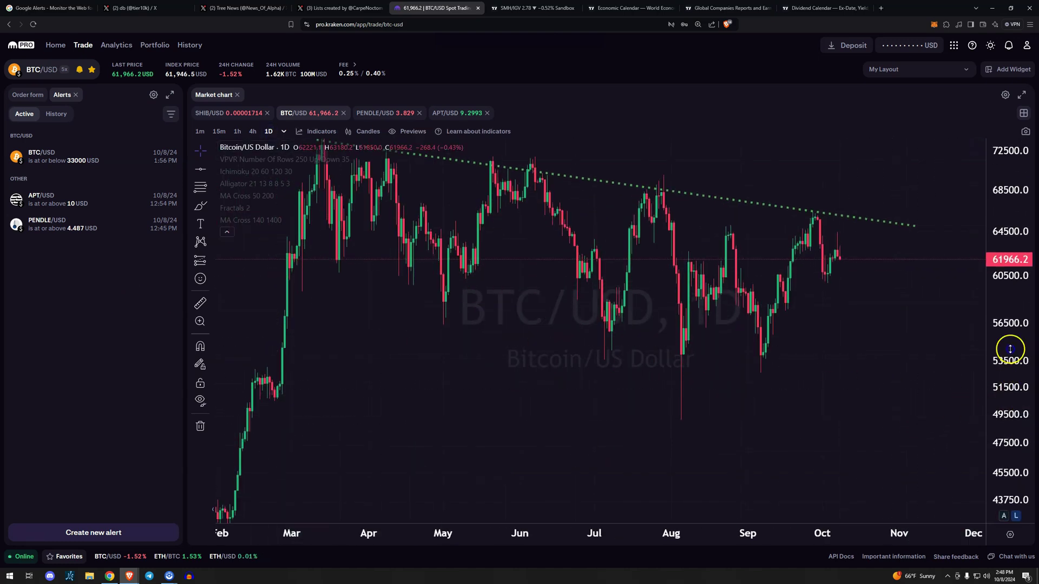
pyautogui.moveTo(923, 336); pyautogui.dragTo(891, 302)
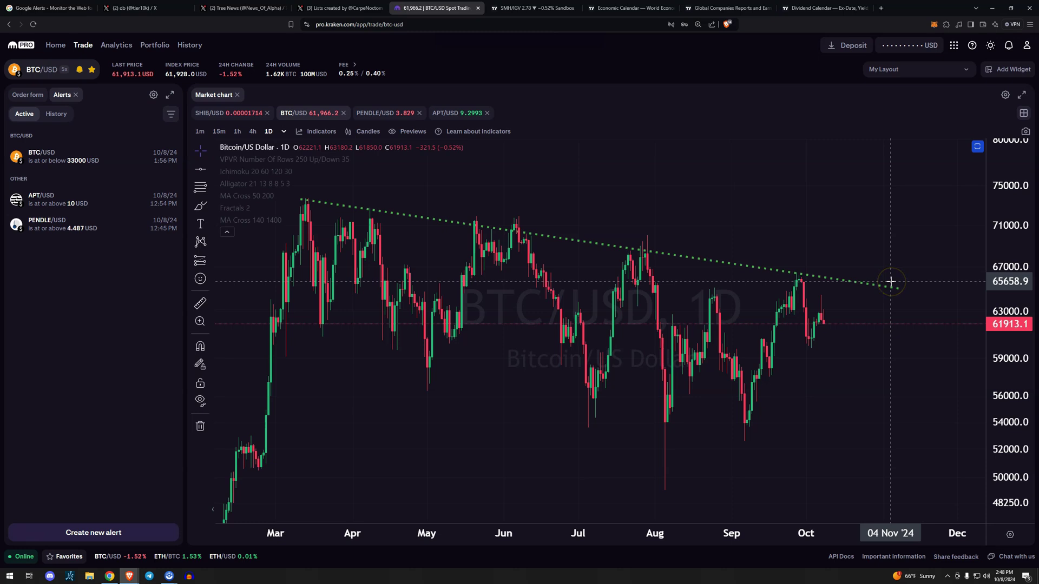
pyautogui.rightClick(890, 281)
pyautogui.click(932, 326)
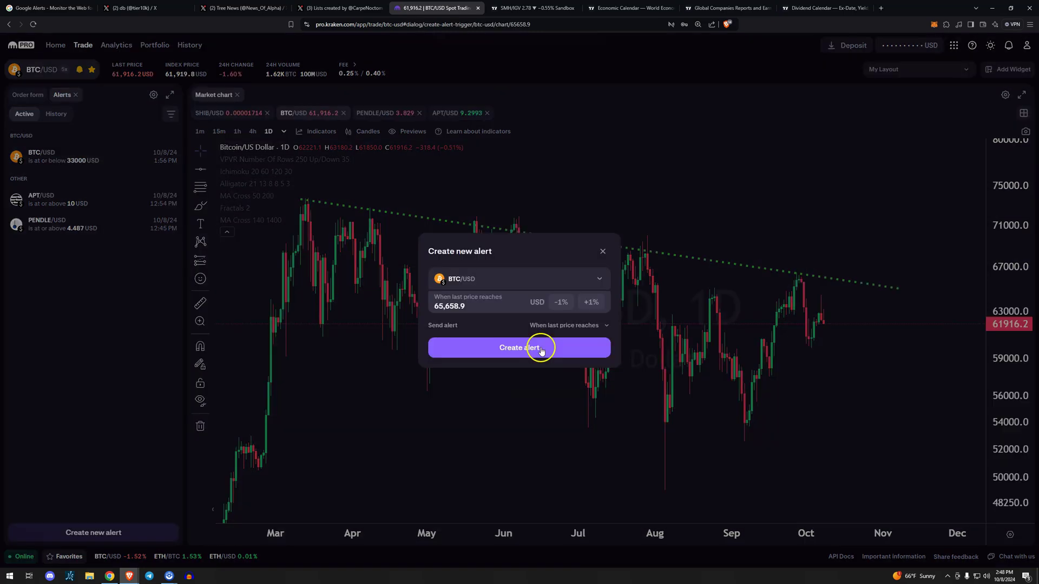
pyautogui.click(538, 349)
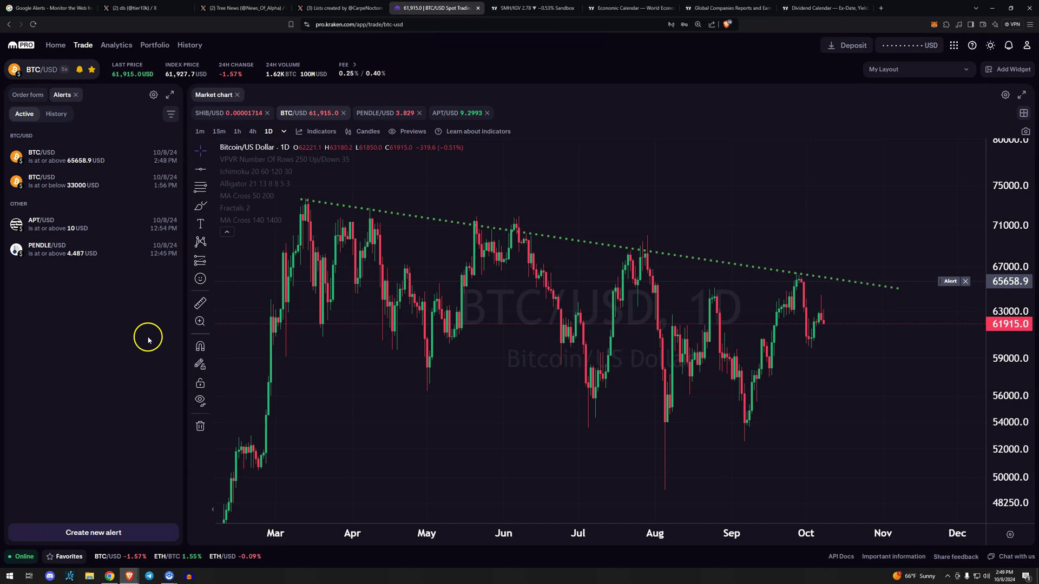
# Create another BTC/USD alert from the chart for when the last price is below 59571.4 USD.
pyautogui.rightClick(868, 349)
pyautogui.press('Escape')
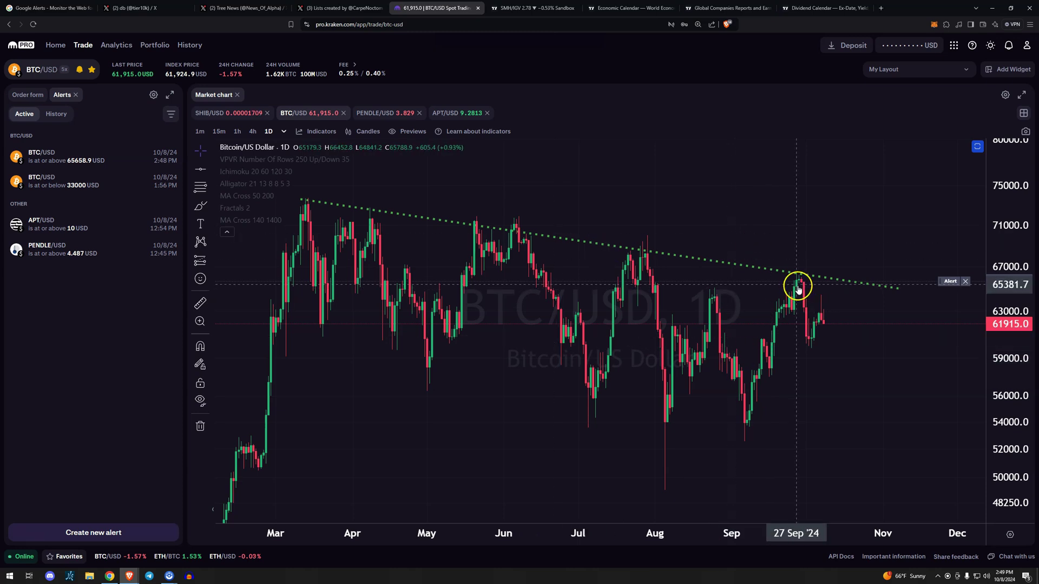
pyautogui.rightClick(920, 354)
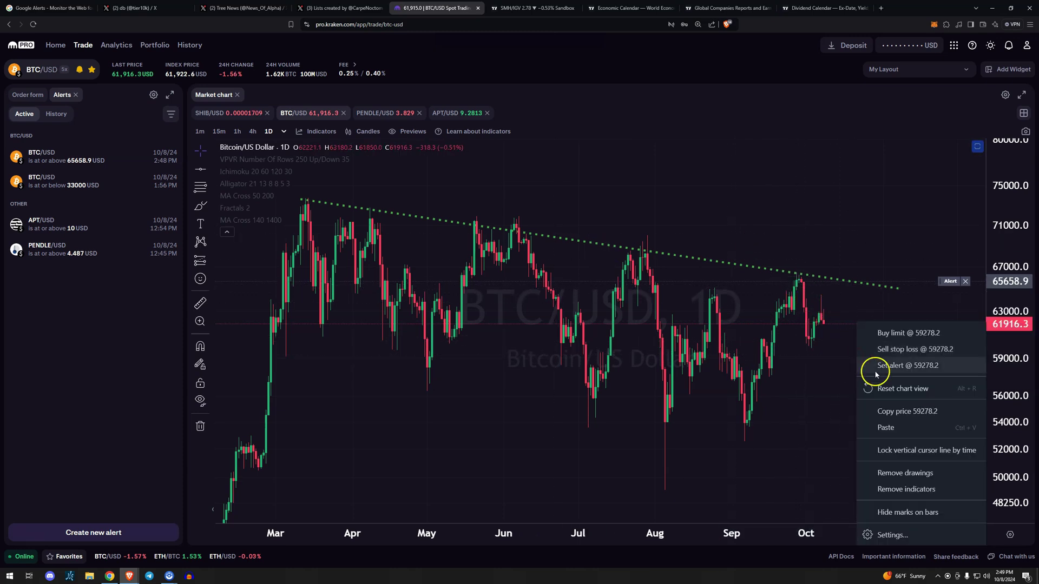
pyautogui.click(876, 371)
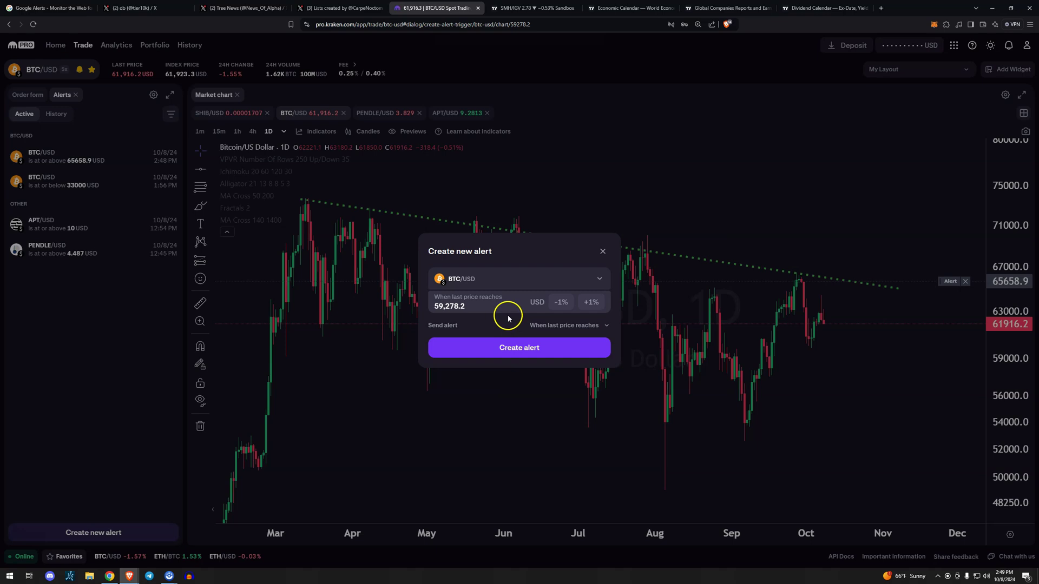
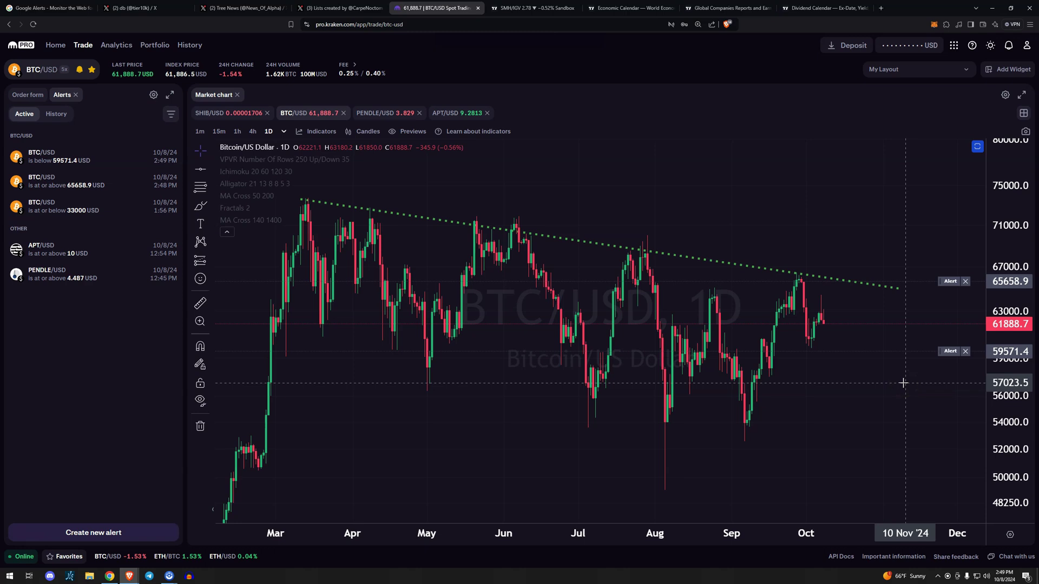
# Browse the list of USD markets, open the ARB/USD chart and set it to the weekly timeframe.
pyautogui.click(50, 68)
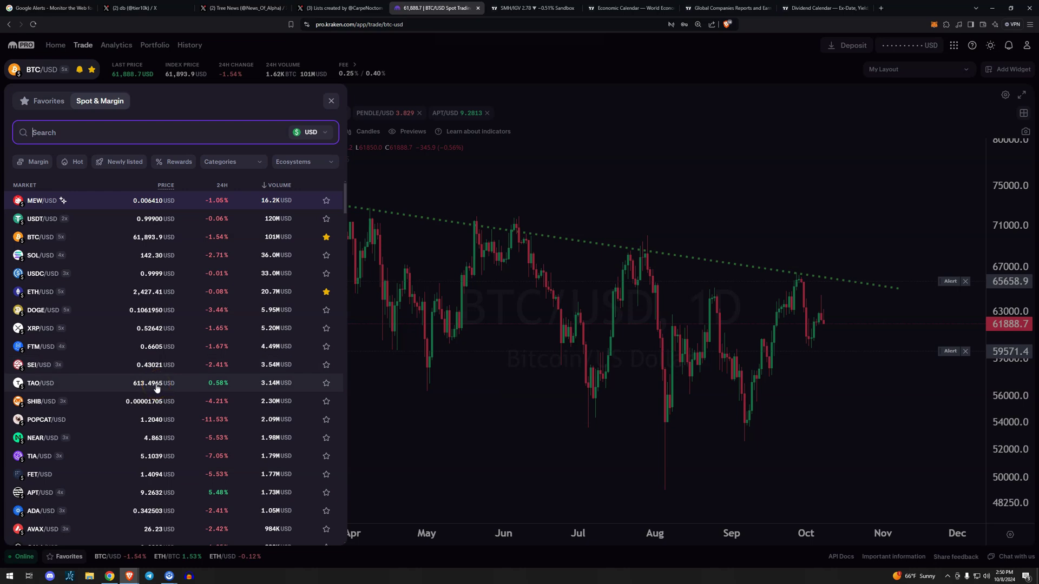
pyautogui.scroll(-6, 156, 388)
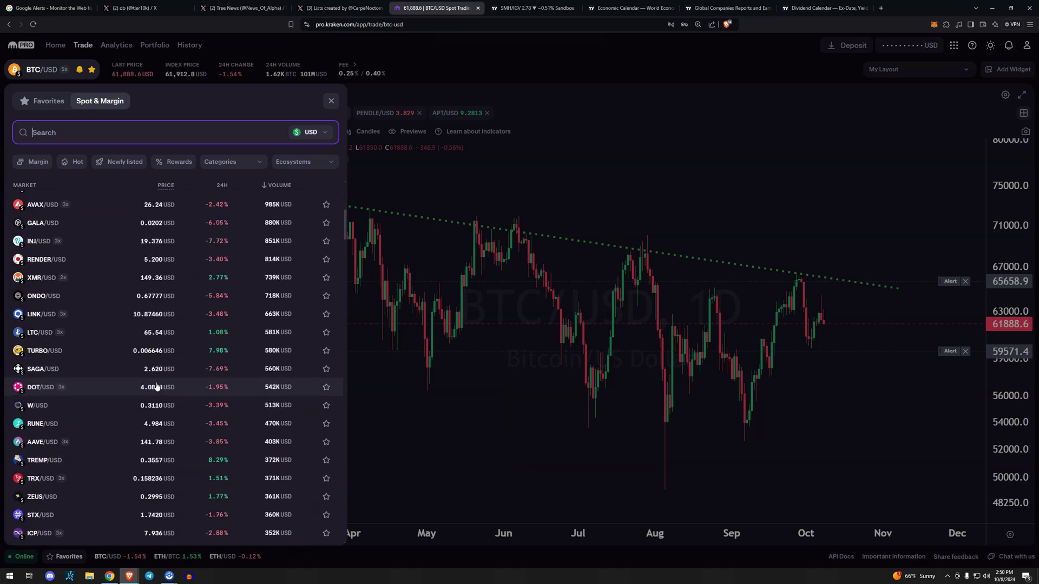
pyautogui.click(162, 388)
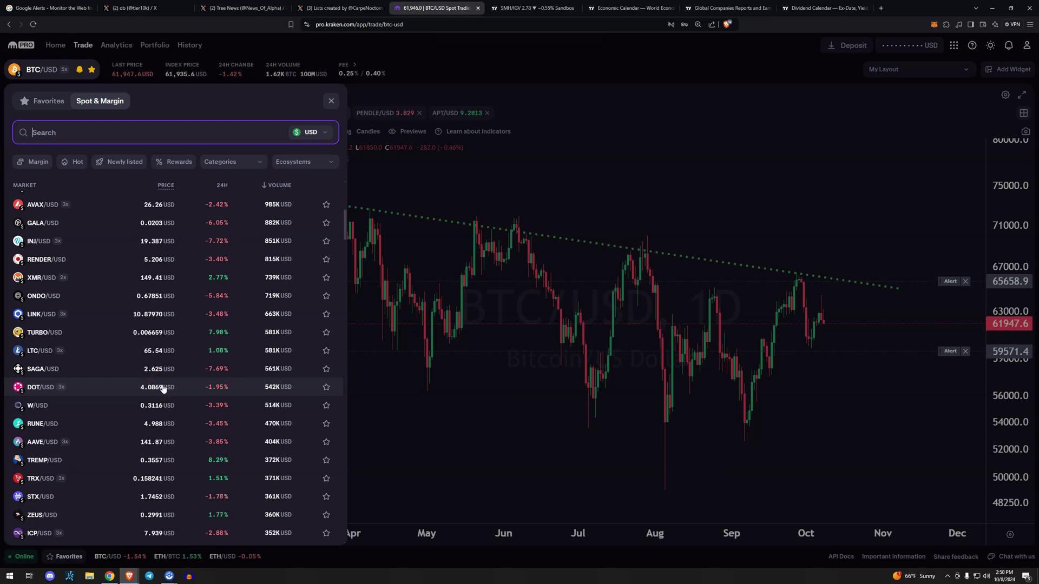
pyautogui.click(198, 411)
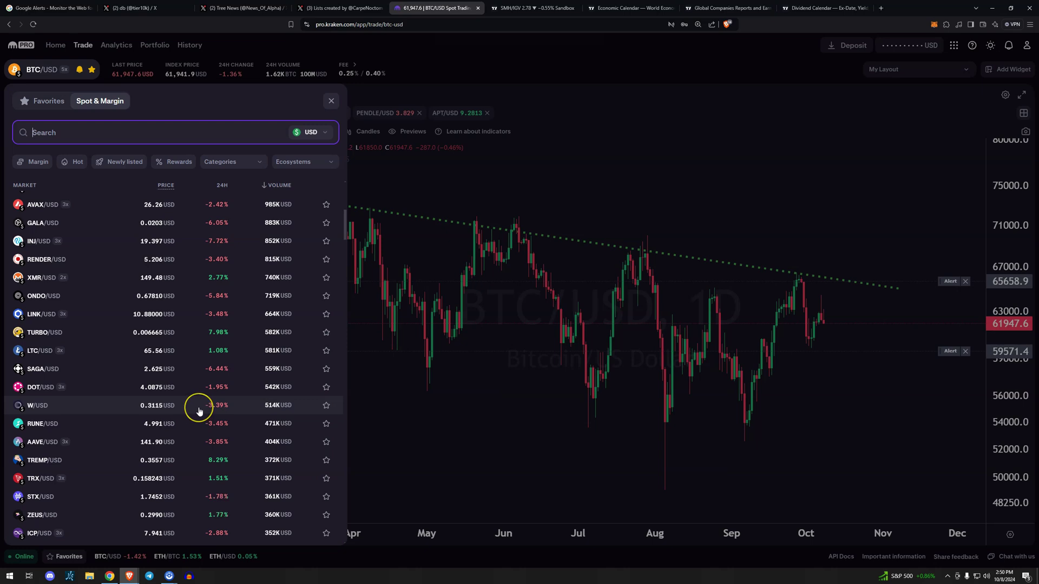
pyautogui.scroll(-5, 199, 412)
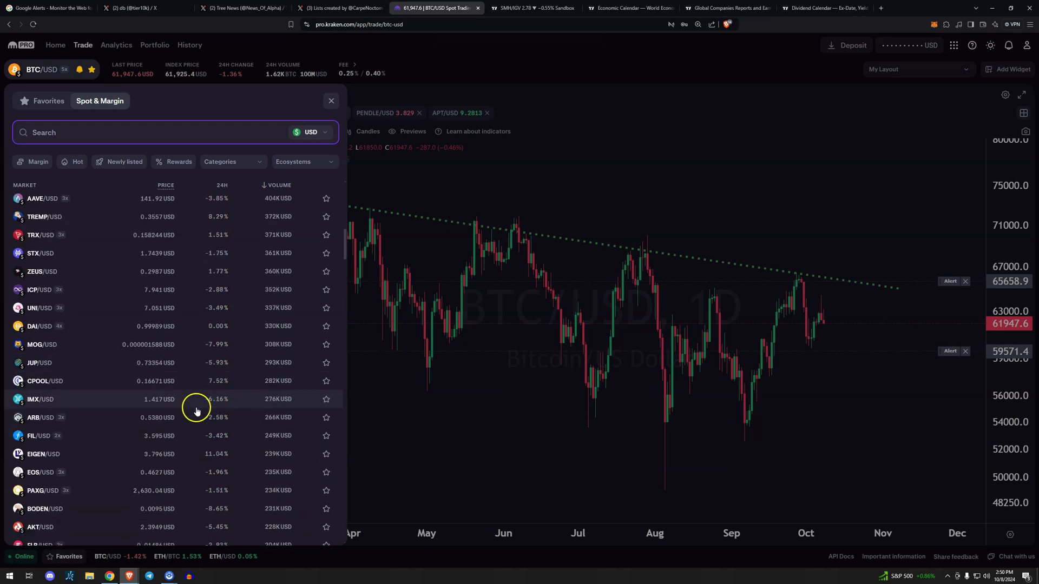
pyautogui.click(137, 425)
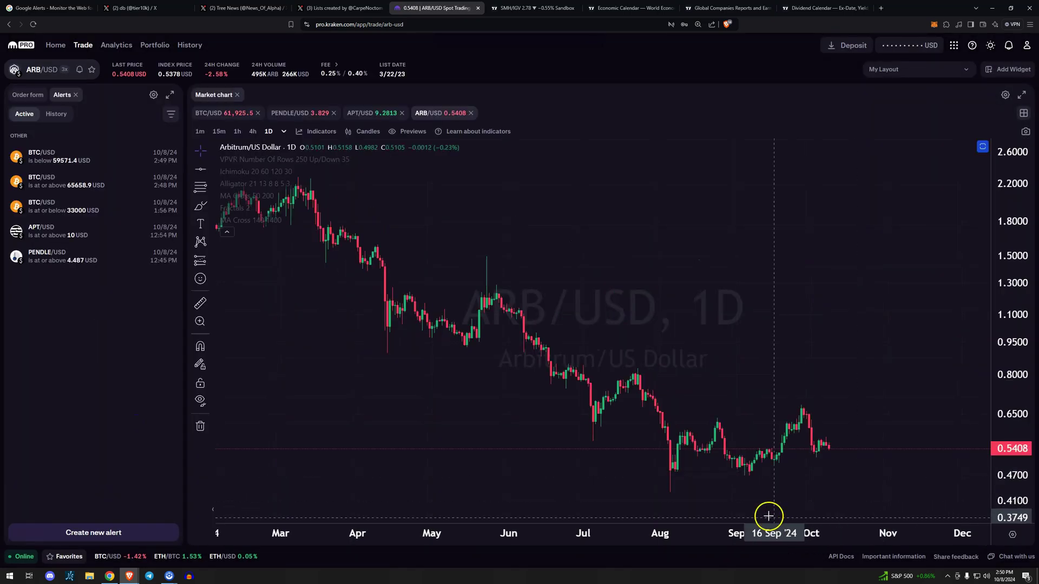
pyautogui.click(284, 132)
pyautogui.click(281, 130)
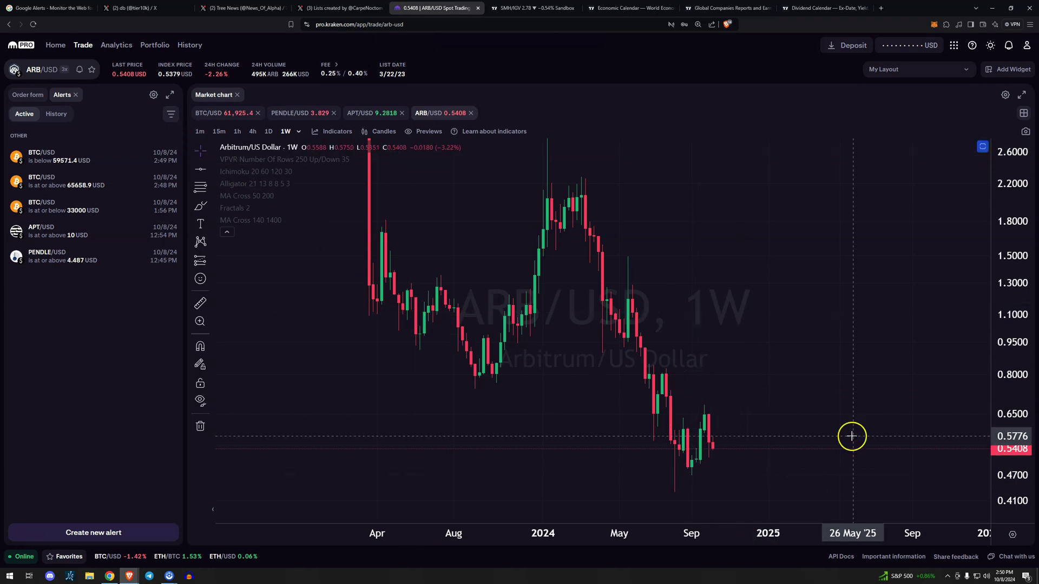
# Open the APT/USD market and set its chart to the daily timeframe.
pyautogui.click(46, 70)
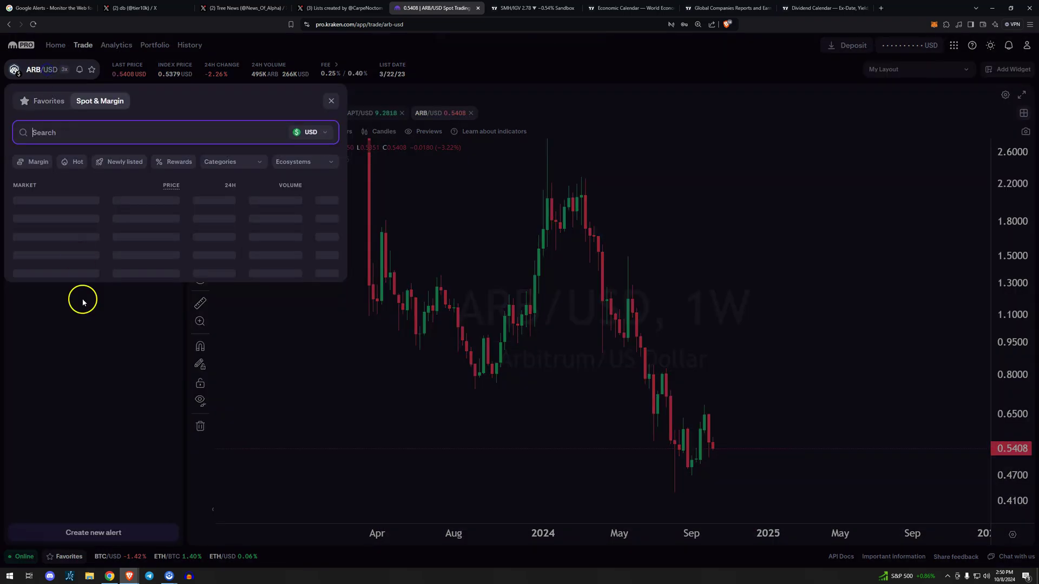
pyautogui.click(104, 493)
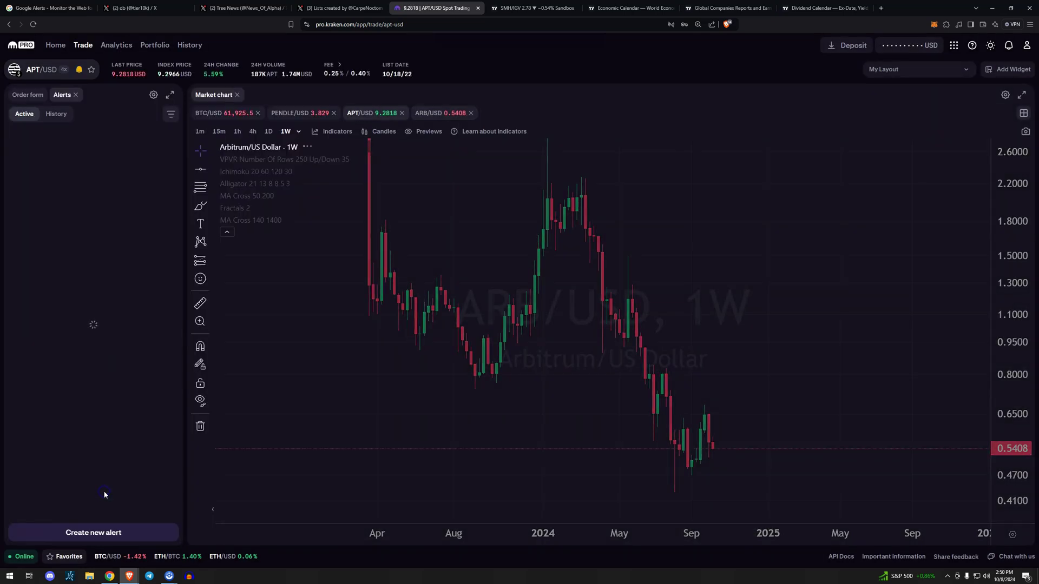
pyautogui.click(269, 132)
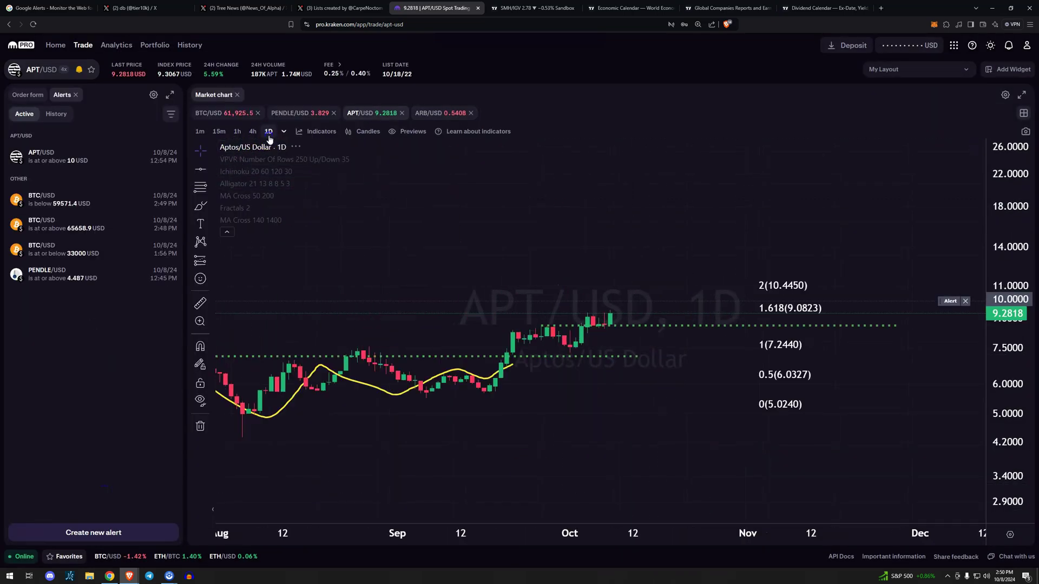
# Examine the APT/USD daily price history around the existing 10 USD alert level and the drawn support lines.
pyautogui.moveTo(1002, 417); pyautogui.dragTo(1002, 433)
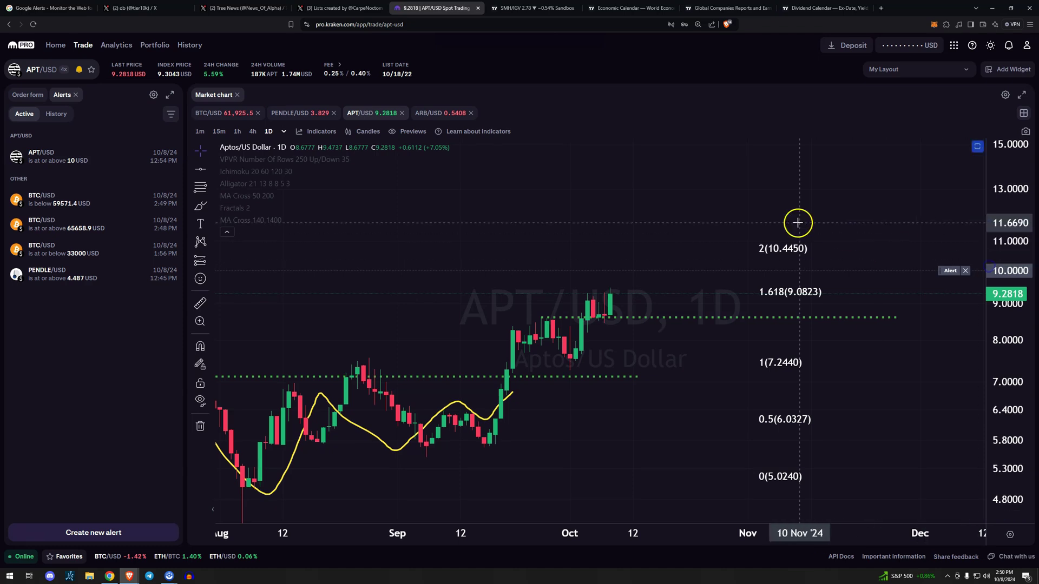
pyautogui.scroll(-3, 834, 244)
pyautogui.scroll(-3, 828, 216)
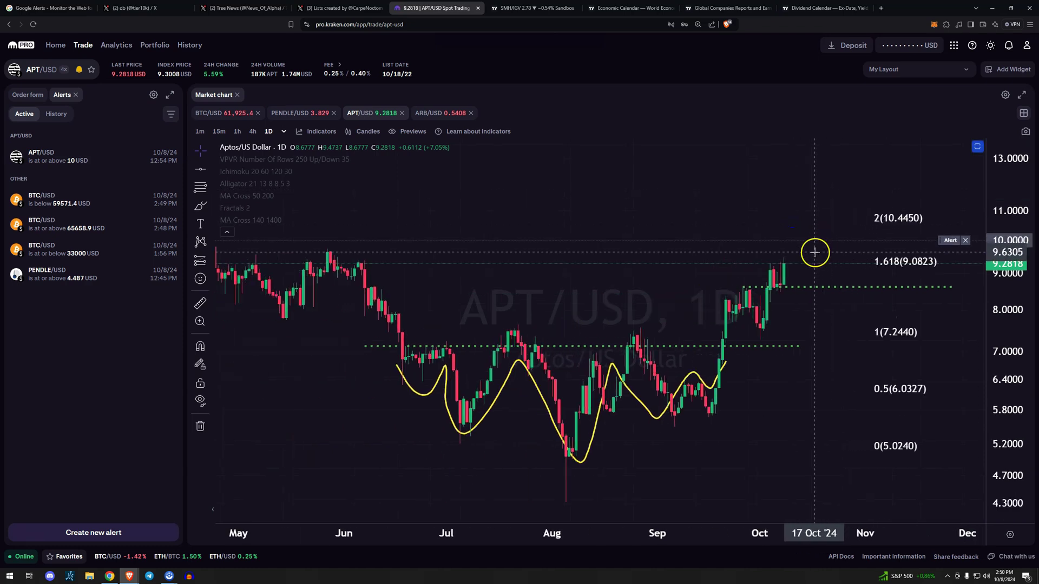
pyautogui.scroll(-2, 790, 452)
pyautogui.scroll(1, 791, 449)
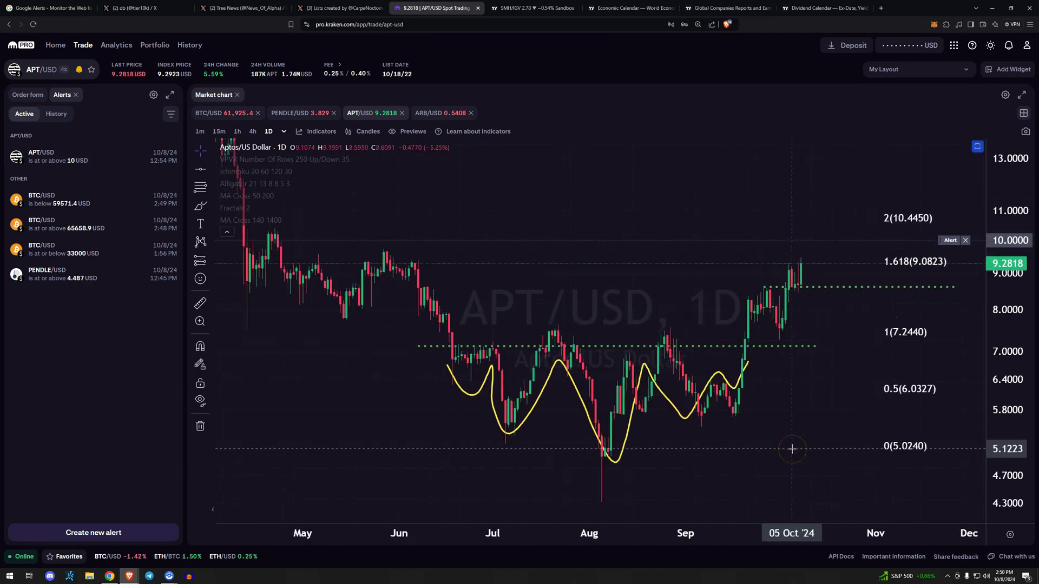
pyautogui.moveTo(781, 239); pyautogui.dragTo(950, 242)
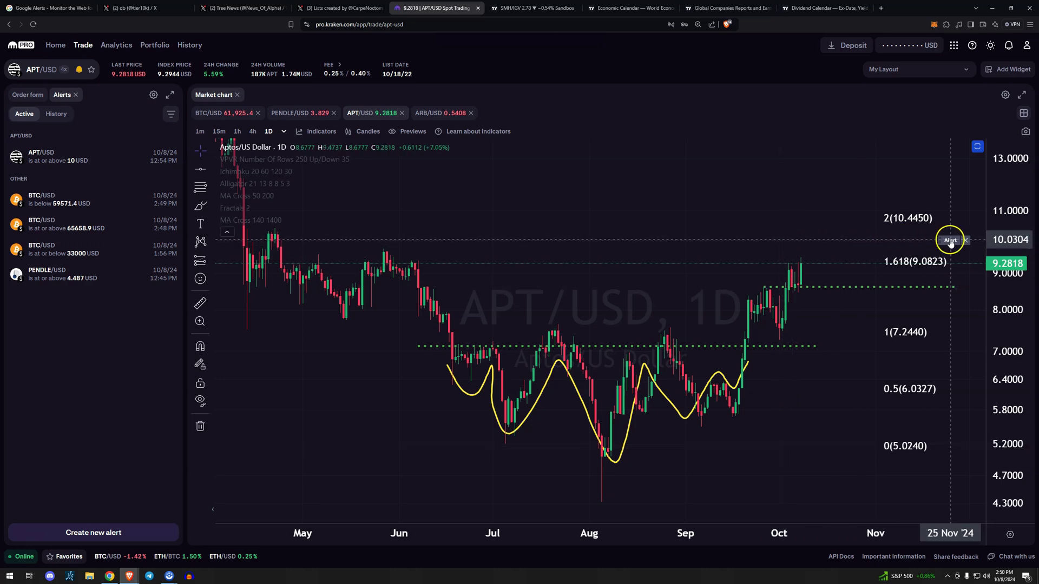
pyautogui.click(919, 252)
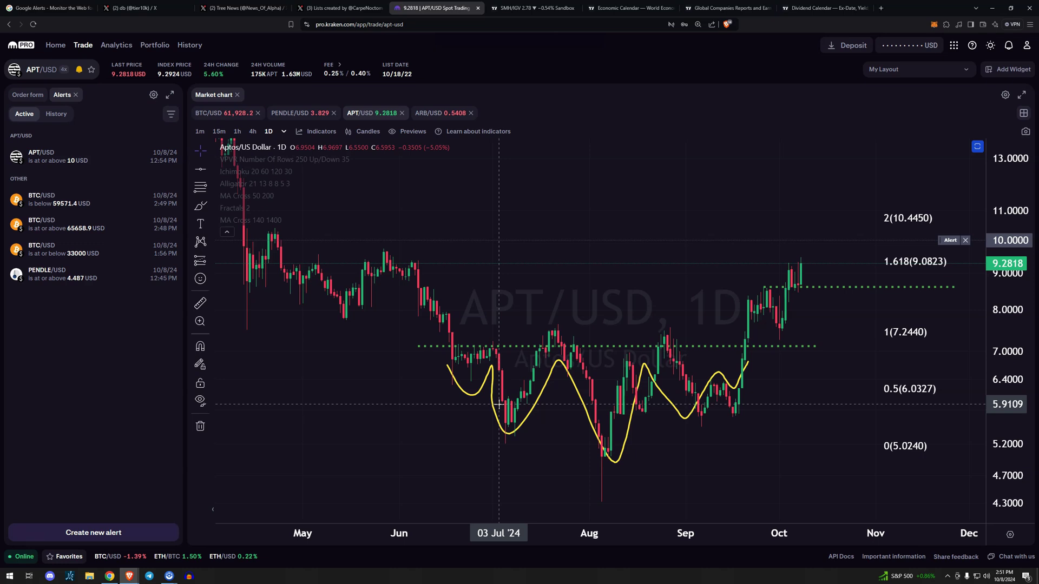
pyautogui.click(571, 389)
pyautogui.scroll(-2, 572, 389)
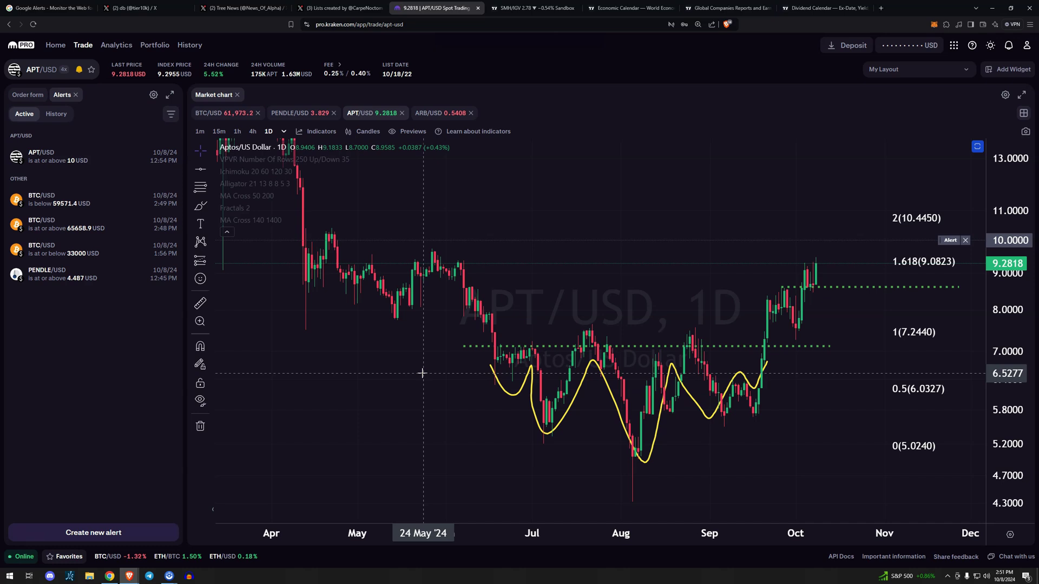
pyautogui.click(398, 364)
pyautogui.click(403, 351)
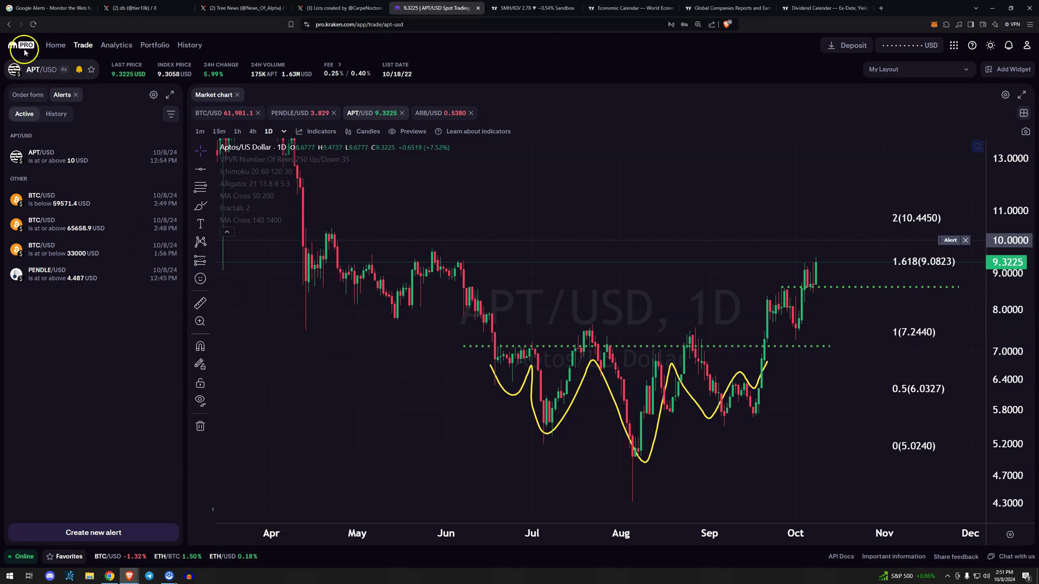
# Open the SOL/ETH market and create a chart alert for when the last price is at or above 0.060805 ETH.
pyautogui.click(52, 76)
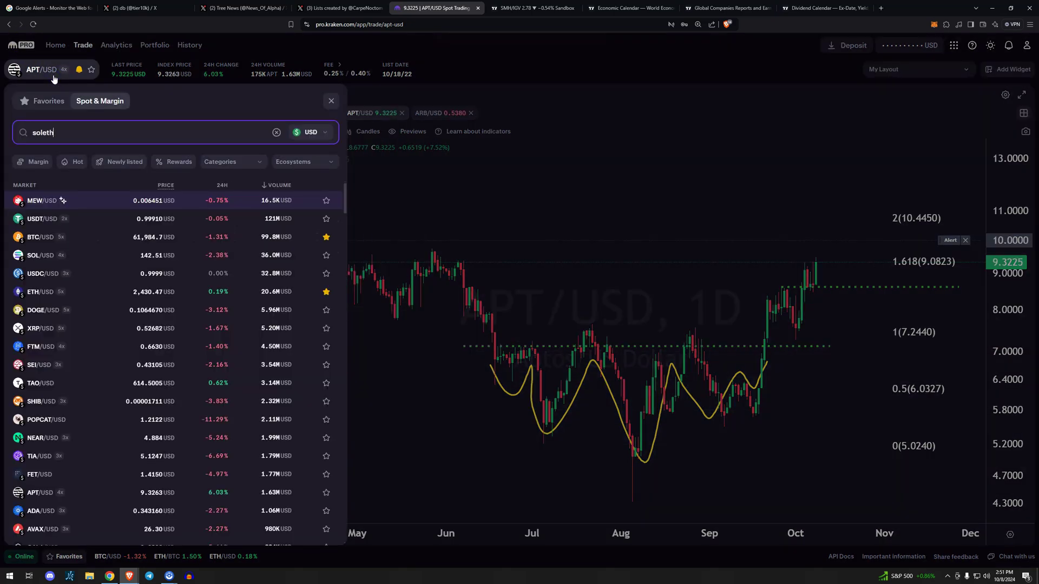
pyautogui.click(109, 260)
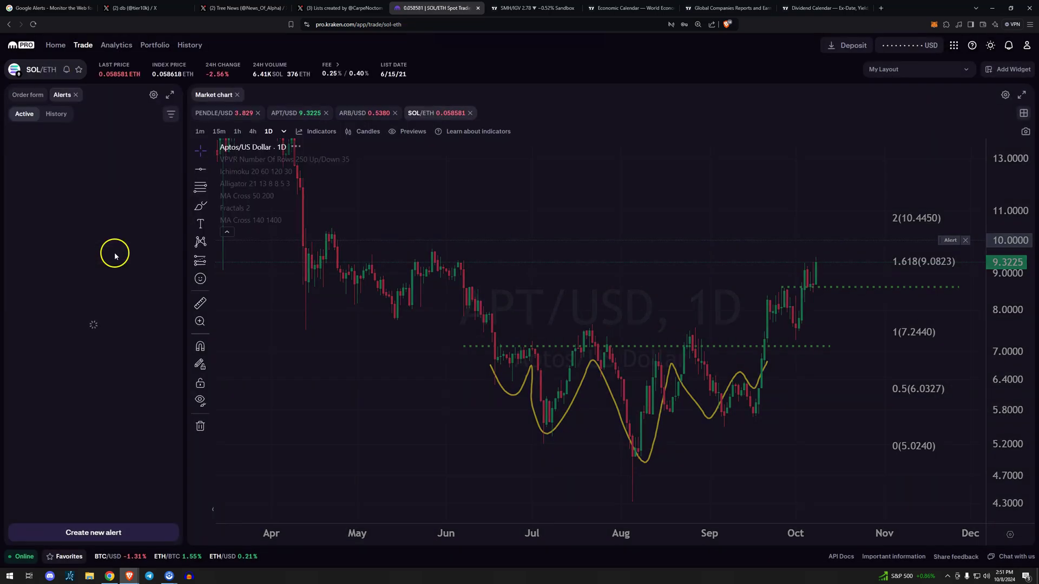
pyautogui.rightClick(831, 209)
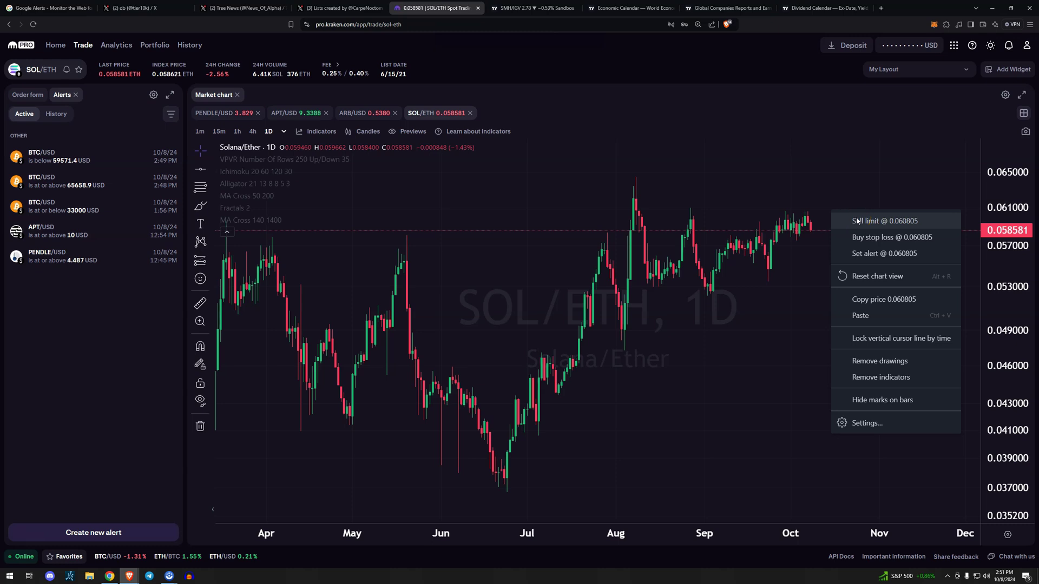
pyautogui.click(868, 254)
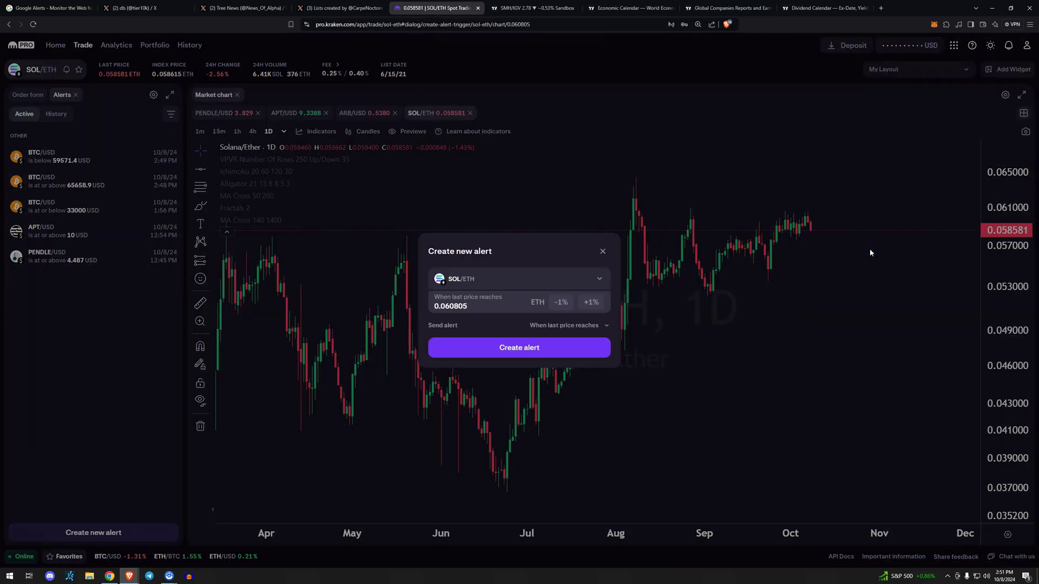
pyautogui.click(598, 327)
pyautogui.click(592, 346)
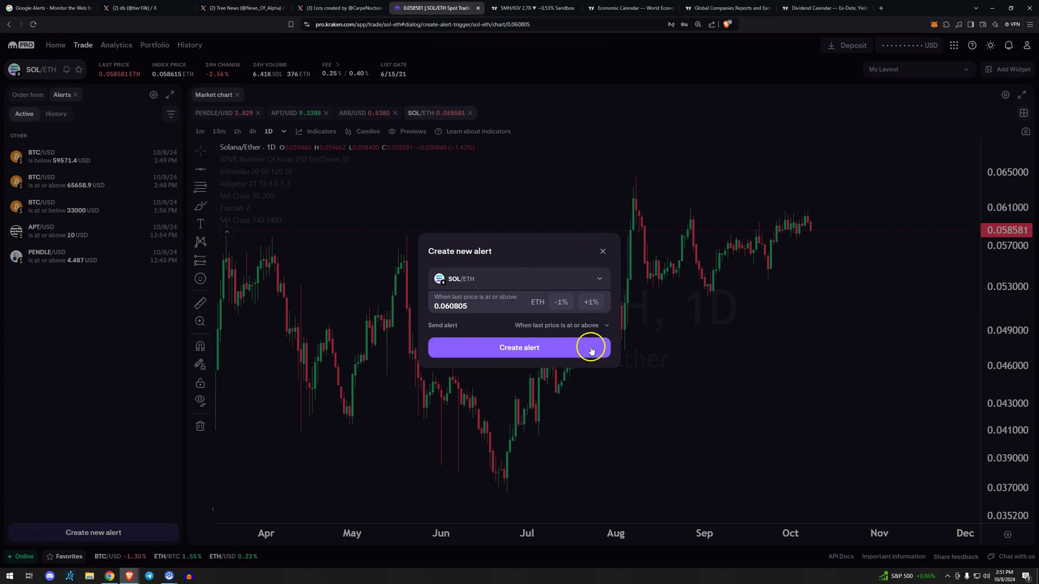
pyautogui.click(831, 348)
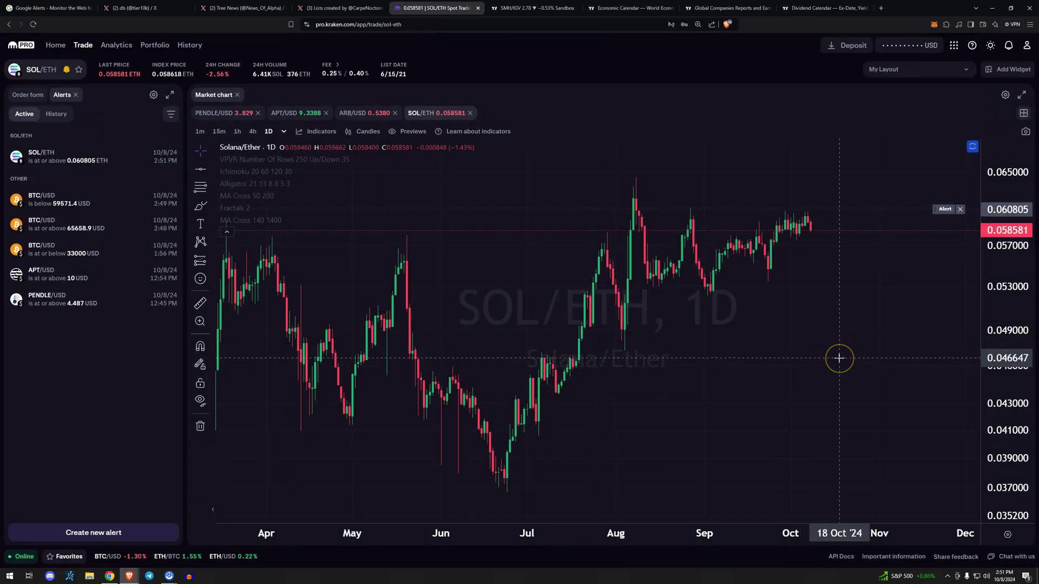
# Examine the SOL/ETH daily price history back to late 2023 in relation to the new alert level.
pyautogui.click(838, 360)
pyautogui.scroll(-5, 838, 361)
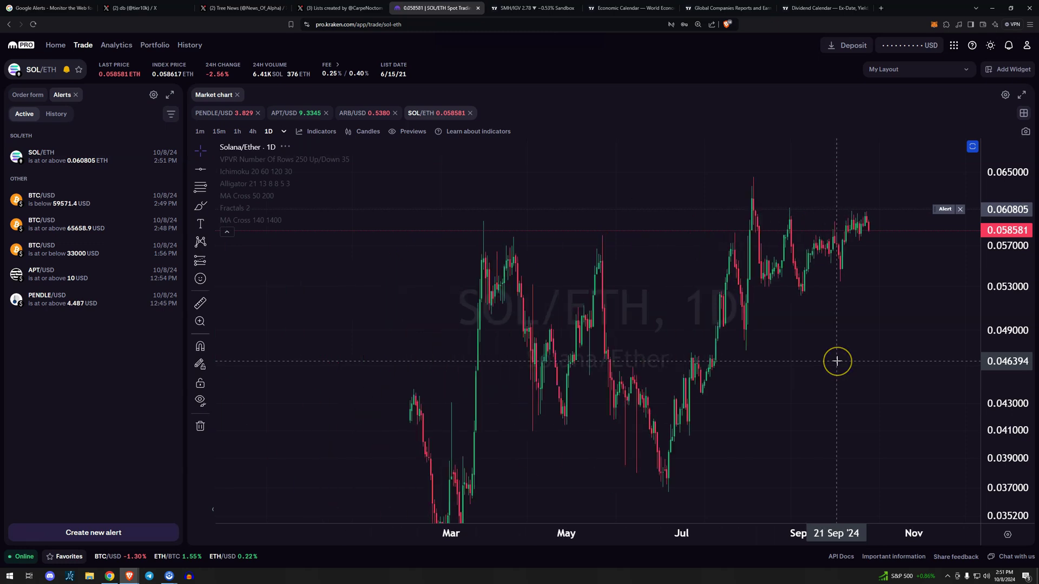
pyautogui.scroll(-3, 839, 353)
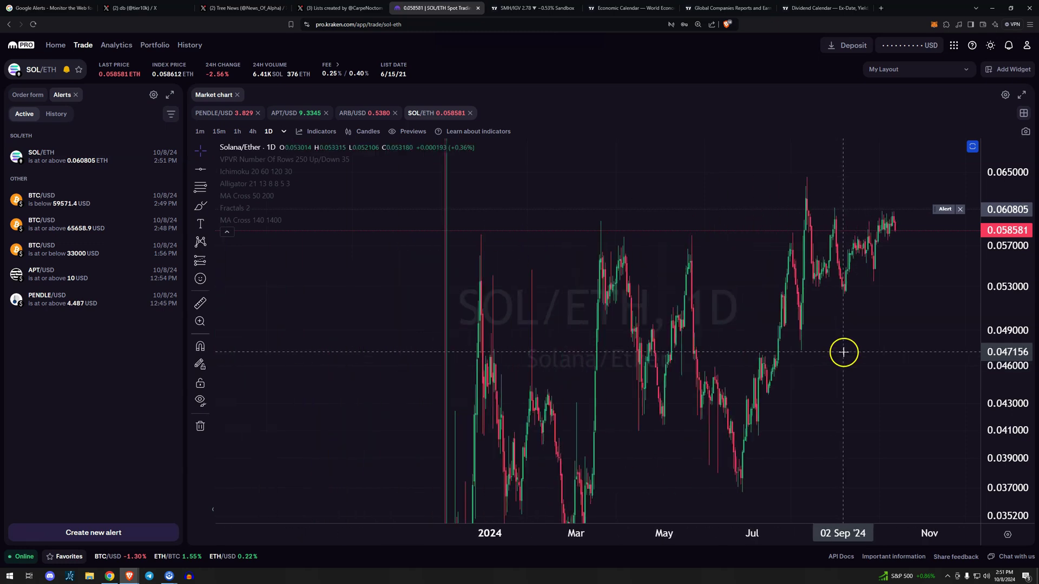
pyautogui.scroll(3, 861, 355)
pyautogui.scroll(2, 862, 355)
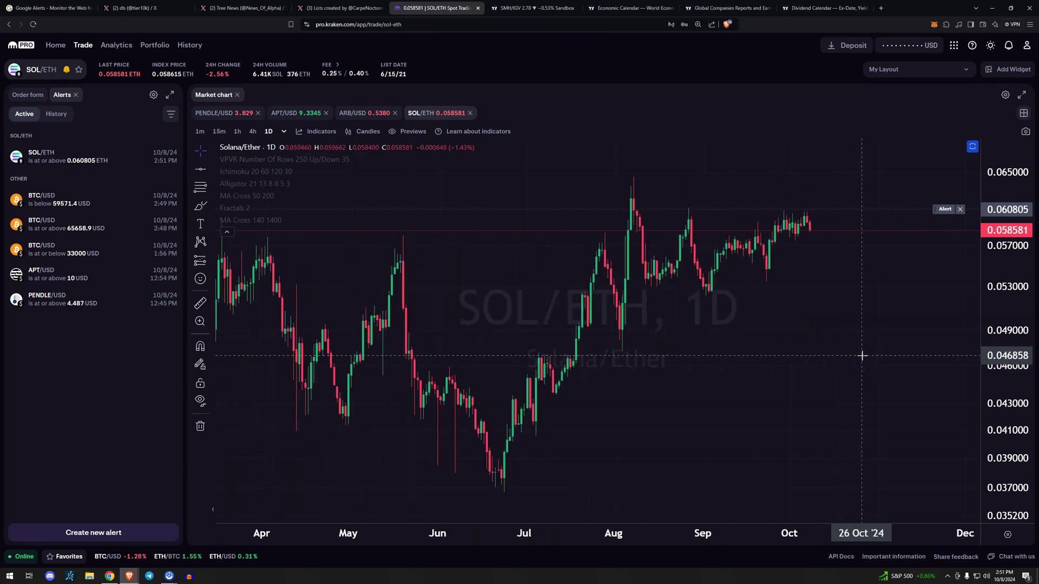
pyautogui.moveTo(689, 327); pyautogui.dragTo(796, 339)
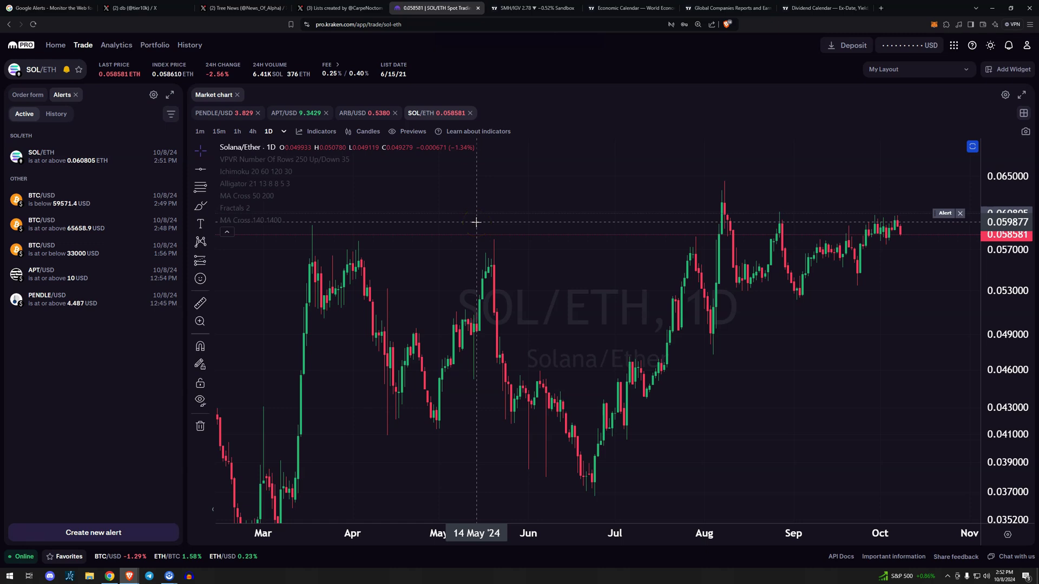
pyautogui.click(882, 341)
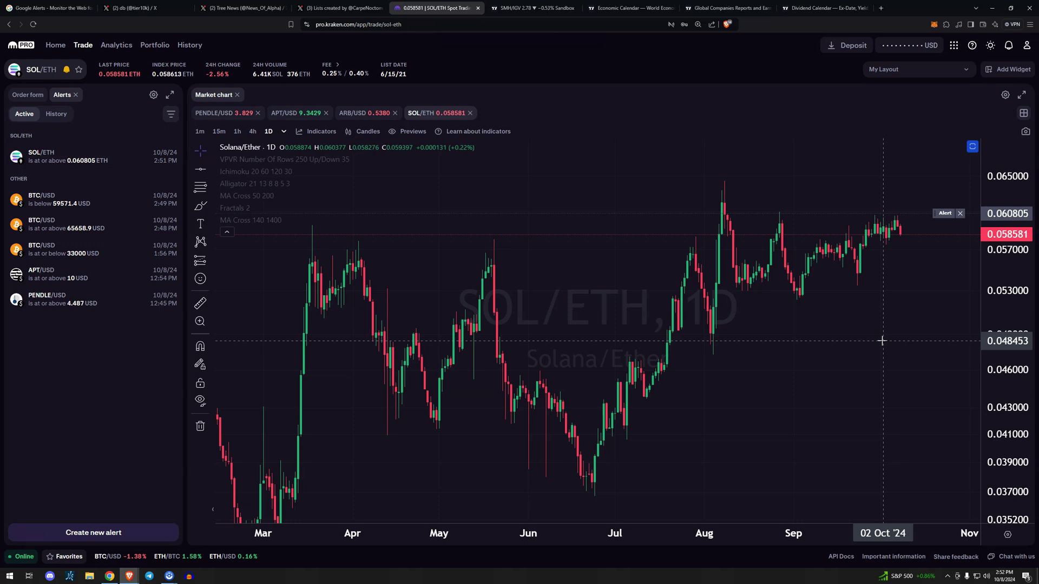
pyautogui.click(867, 336)
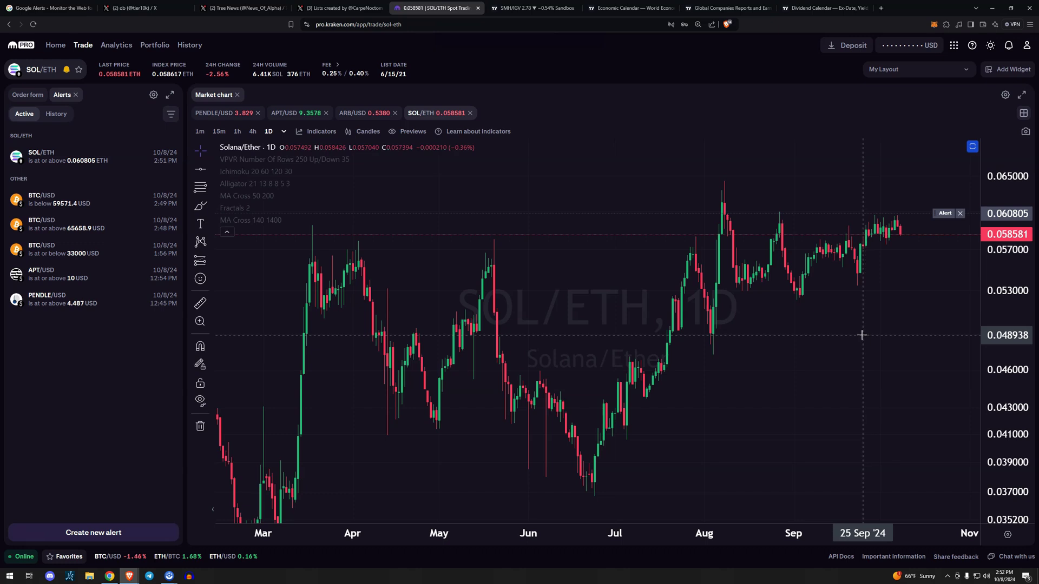
pyautogui.click(893, 367)
pyautogui.scroll(-3, 920, 379)
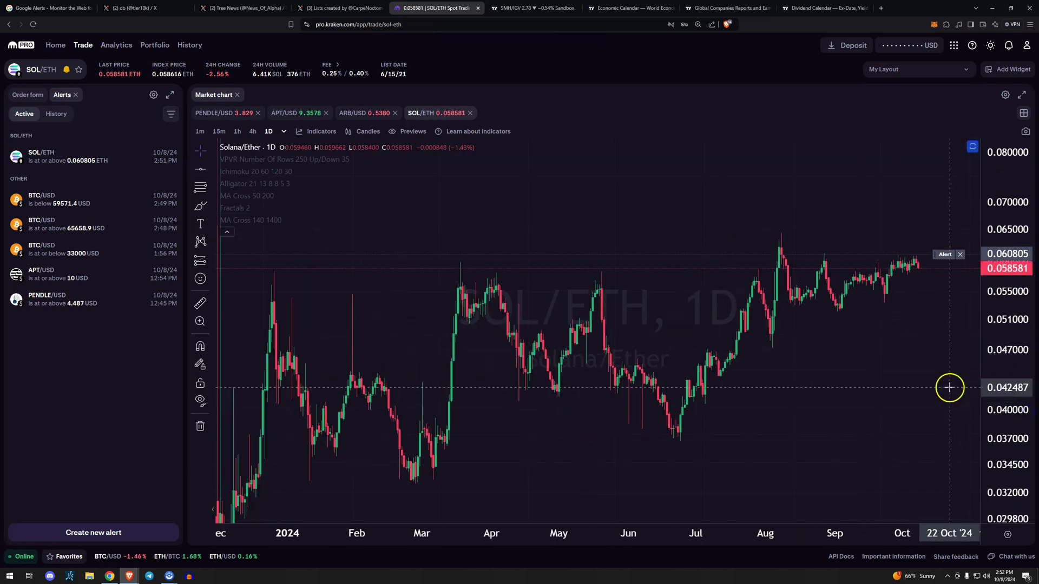
pyautogui.scroll(1, 951, 388)
pyautogui.scroll(-3, 888, 274)
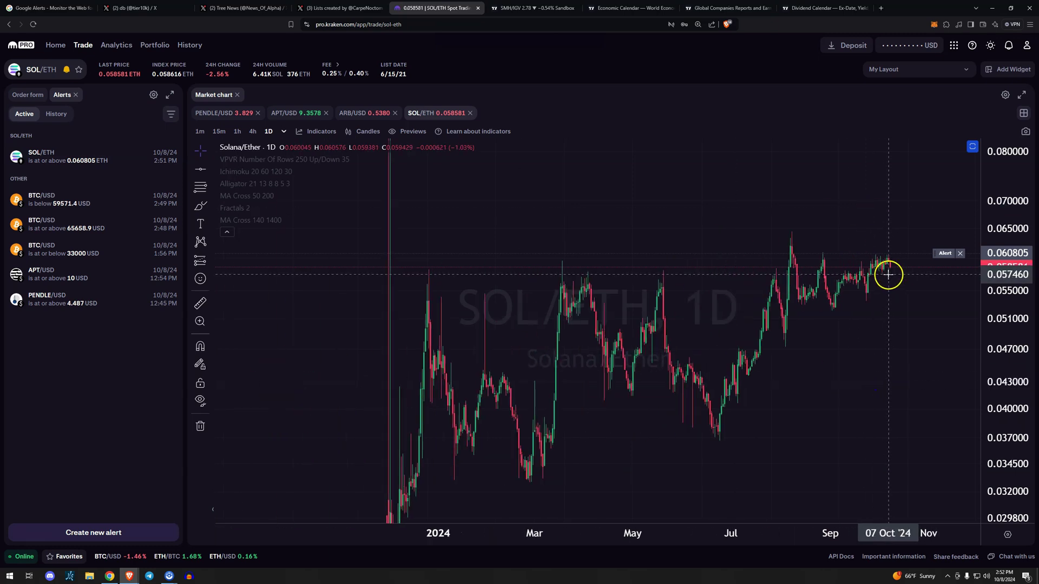
pyautogui.scroll(1, 888, 274)
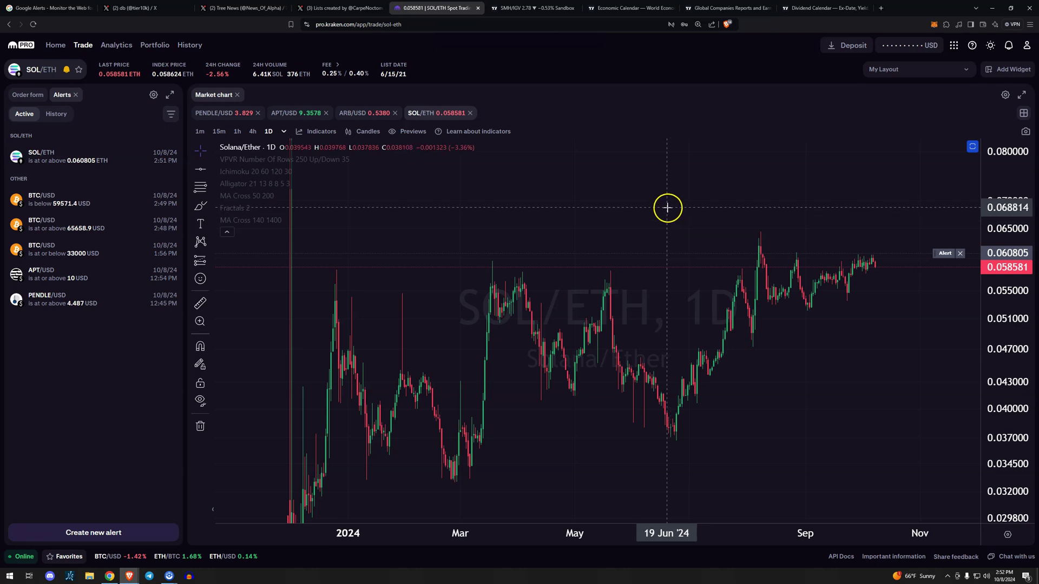
# Switch to the SMH/IGV daily chart in TradingView.
pyautogui.click(527, 8)
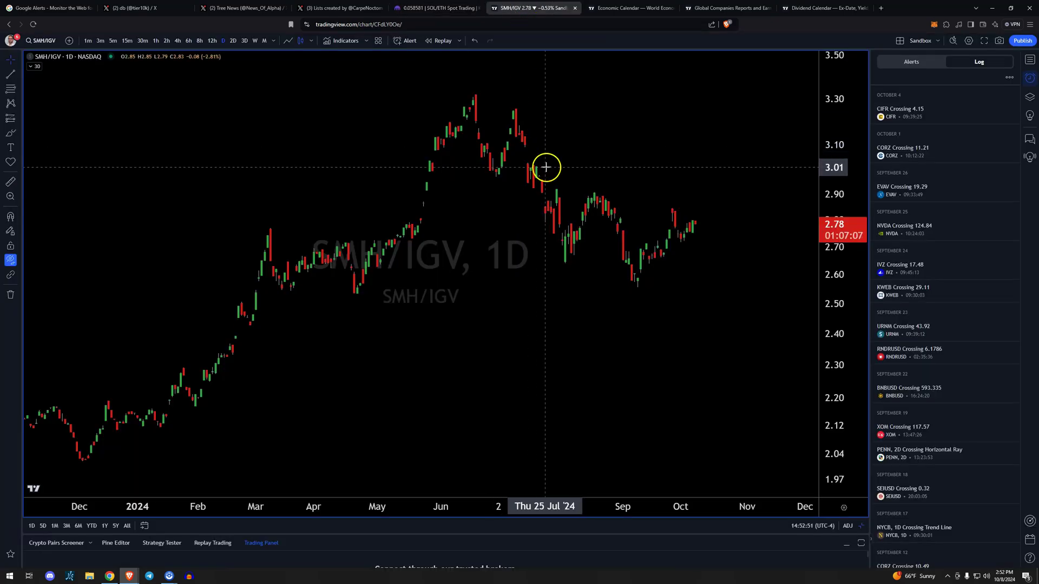
pyautogui.rightClick(637, 170)
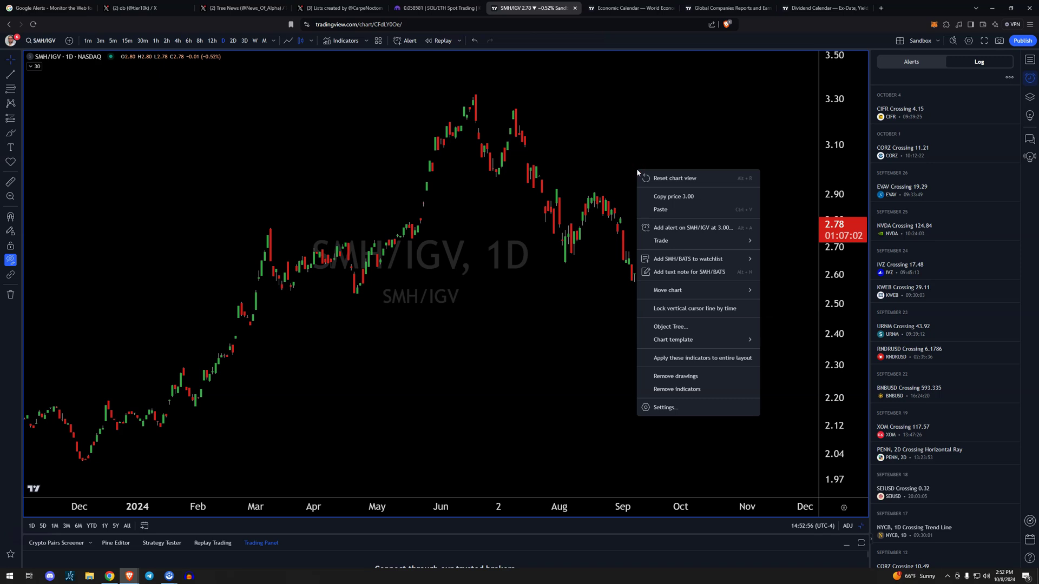
pyautogui.rightClick(504, 403)
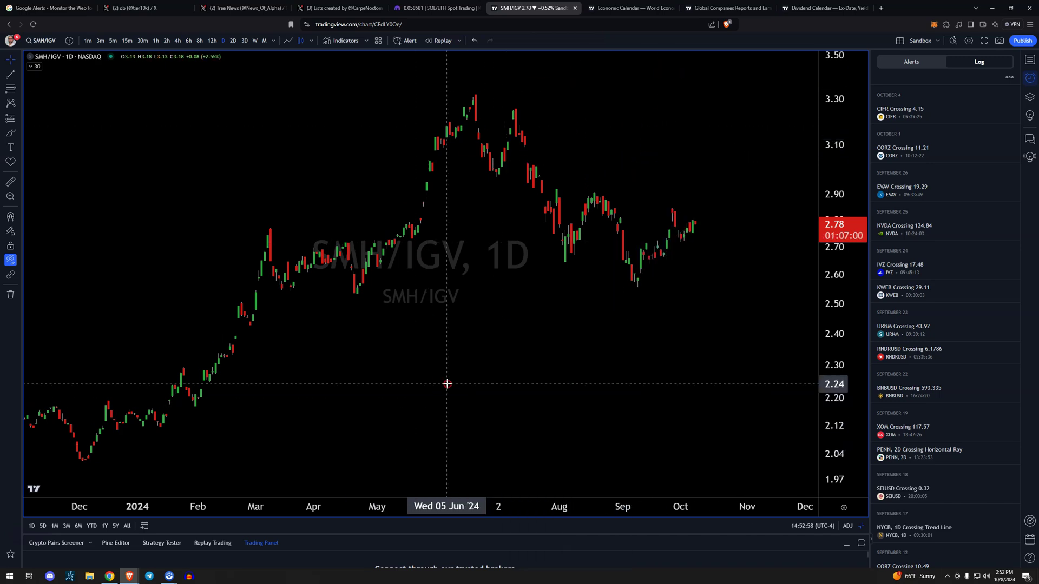
pyautogui.rightClick(448, 383)
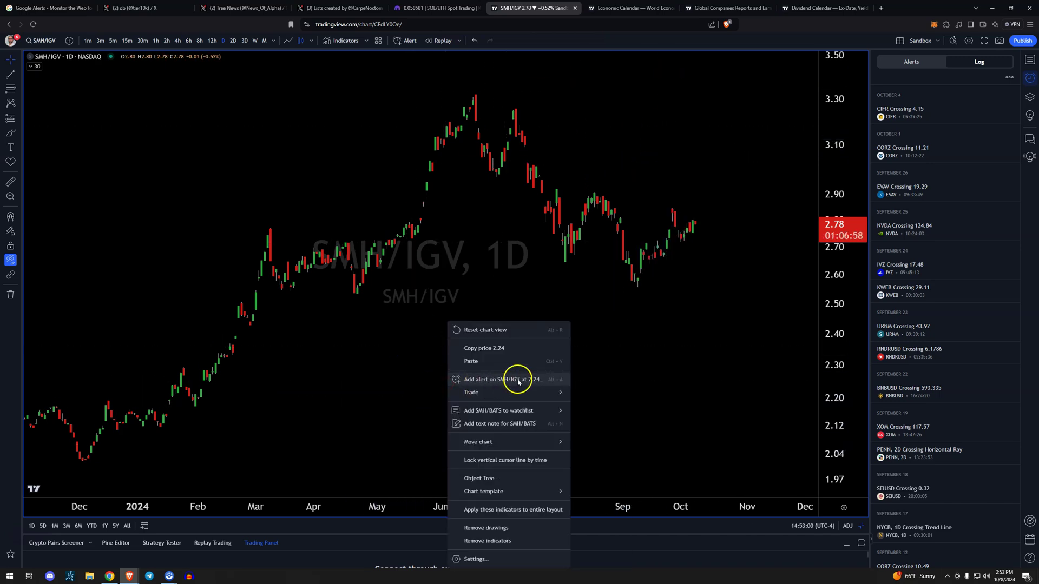
pyautogui.click(710, 307)
# Create an SMH/IGV alert from the chart for the price crossing 2.54, triggering only once.
pyautogui.scroll(2, 731, 319)
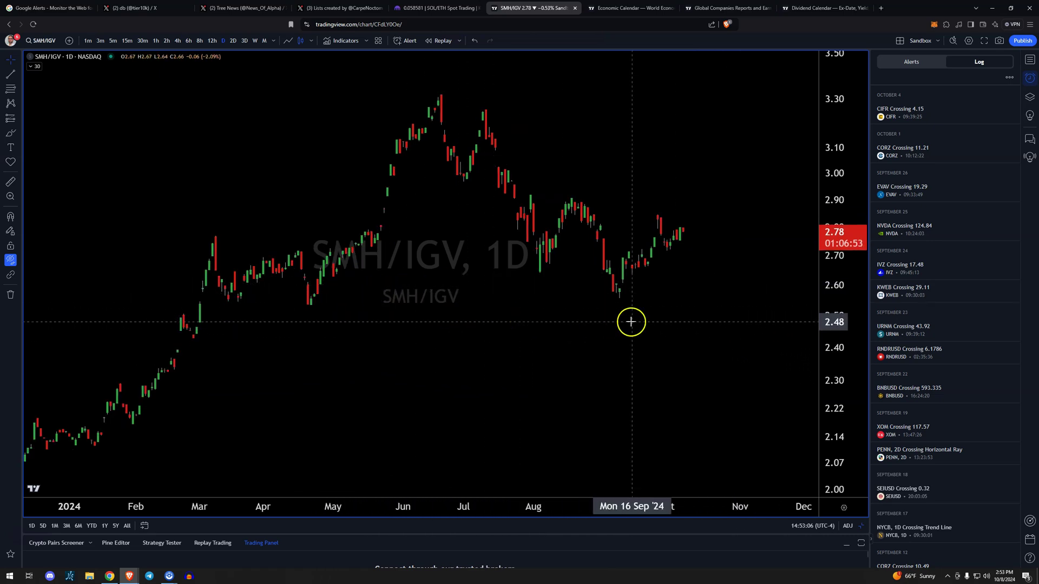
pyautogui.rightClick(745, 304)
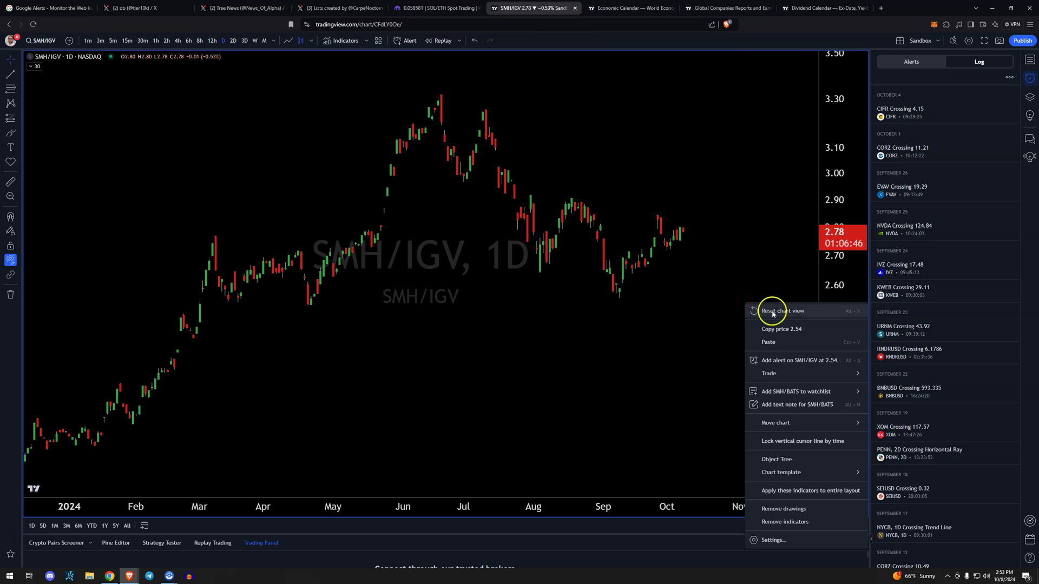
pyautogui.click(795, 360)
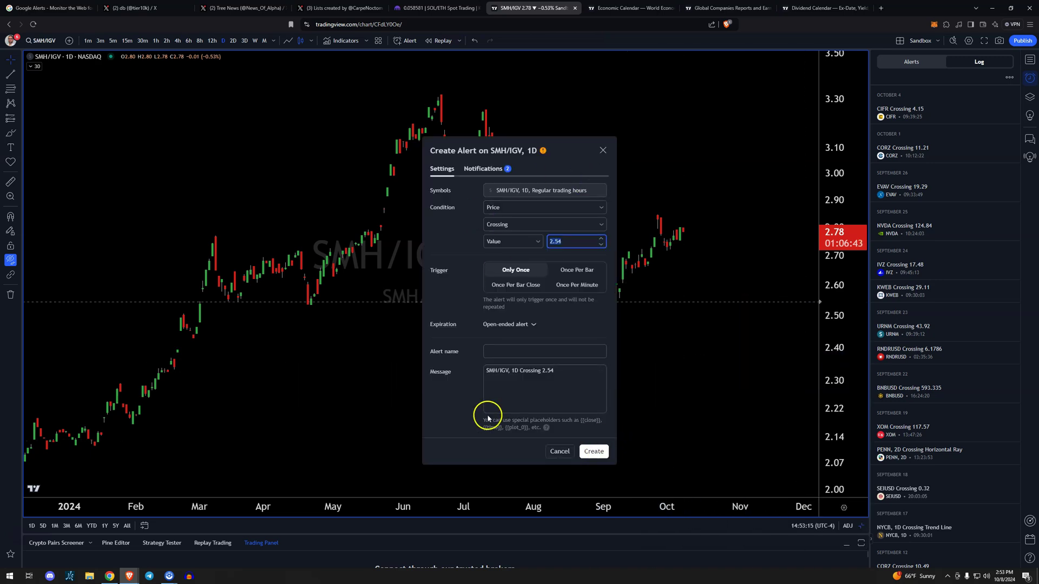
pyautogui.click(599, 451)
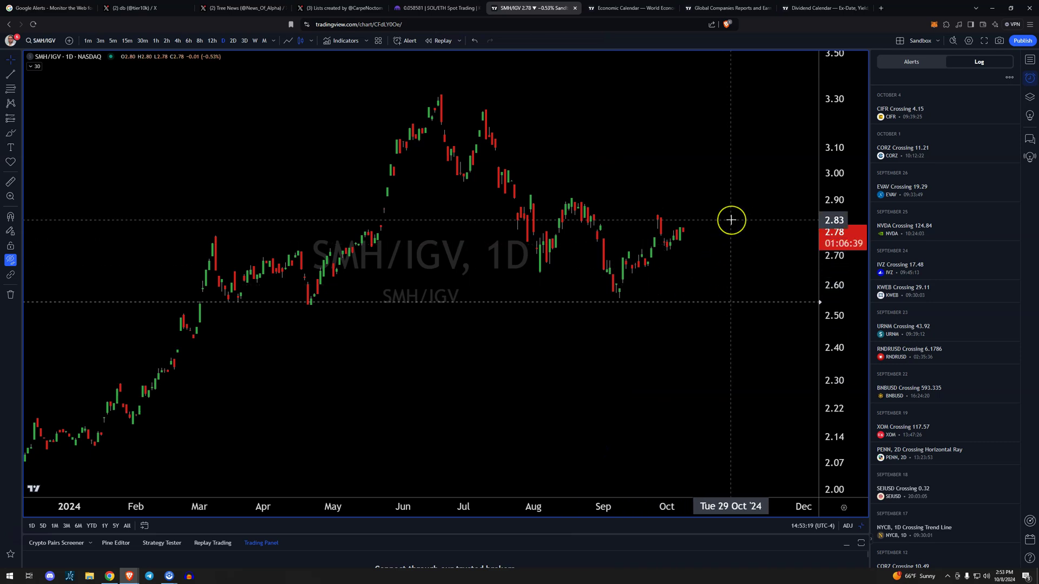
# Review the log of triggered alerts and the full list of active and stopped alerts.
pyautogui.scroll(-2, 895, 214)
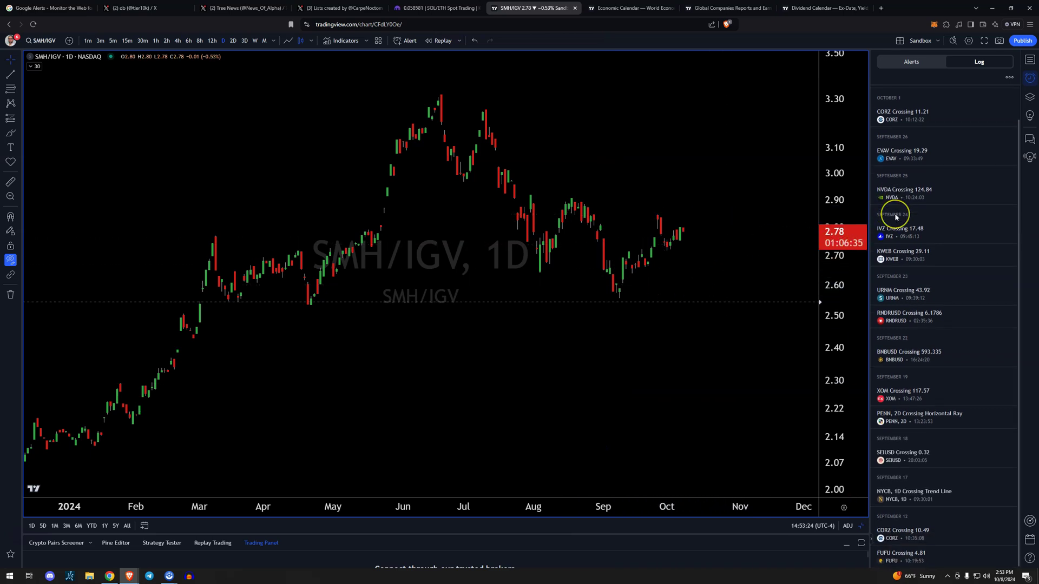
pyautogui.scroll(2, 898, 213)
pyautogui.click(915, 61)
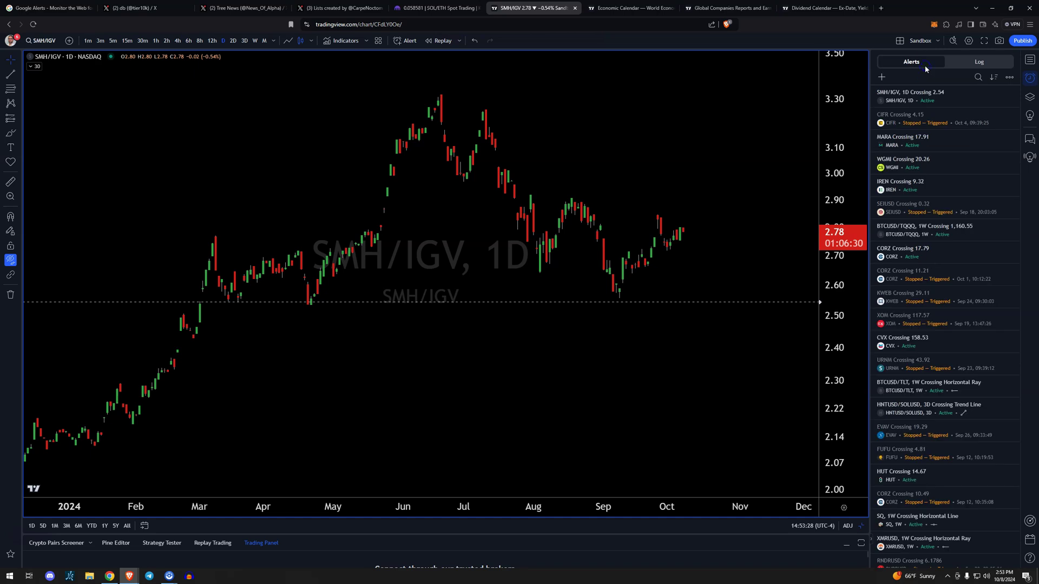
pyautogui.scroll(-3, 958, 301)
pyautogui.scroll(4, 961, 307)
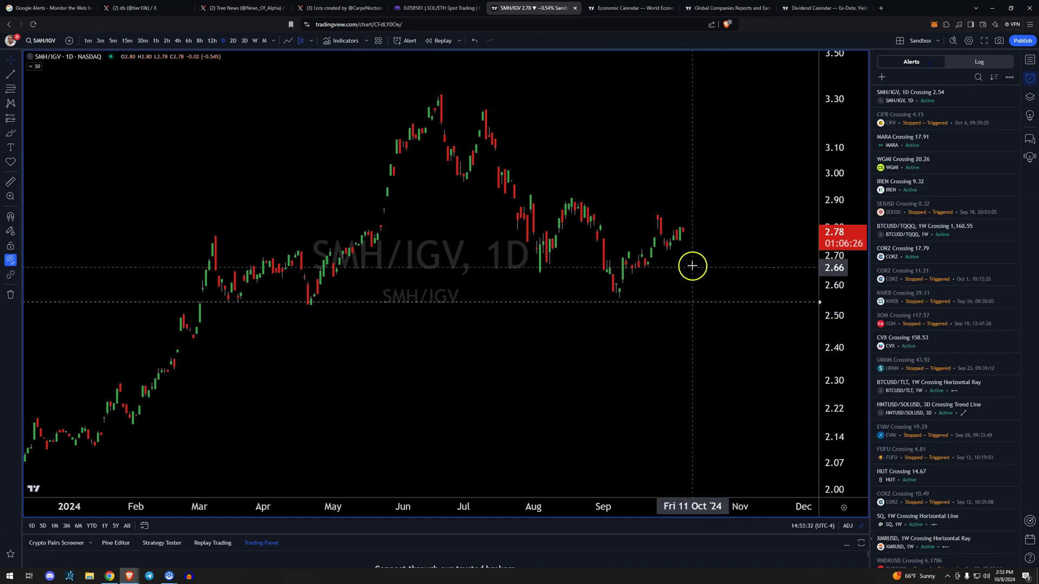
pyautogui.click(969, 69)
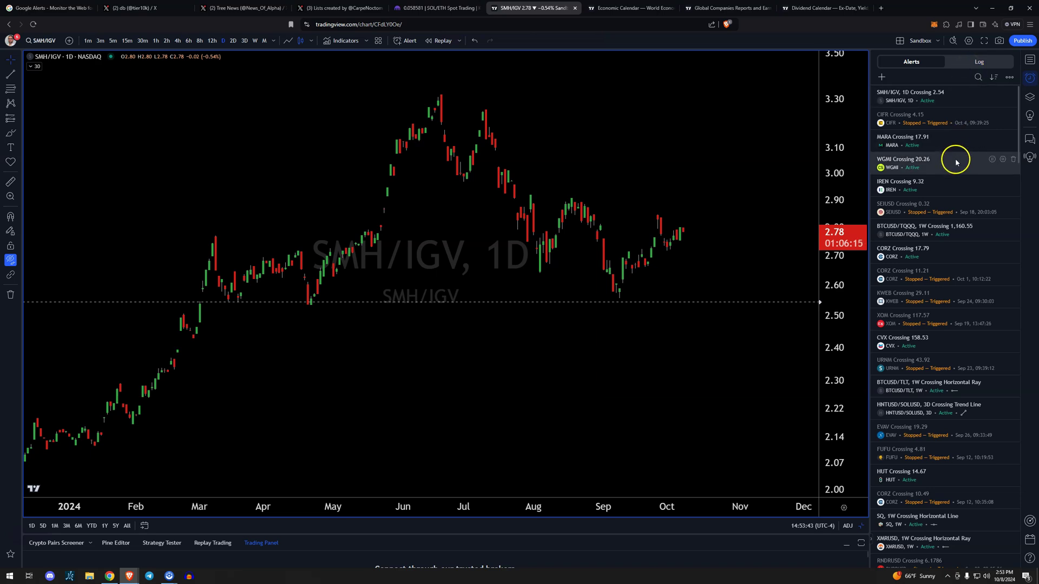
# Open the weekly BTCUSD/TQQQ chart from its alert in the alerts list.
pyautogui.click(910, 228)
pyautogui.click(663, 341)
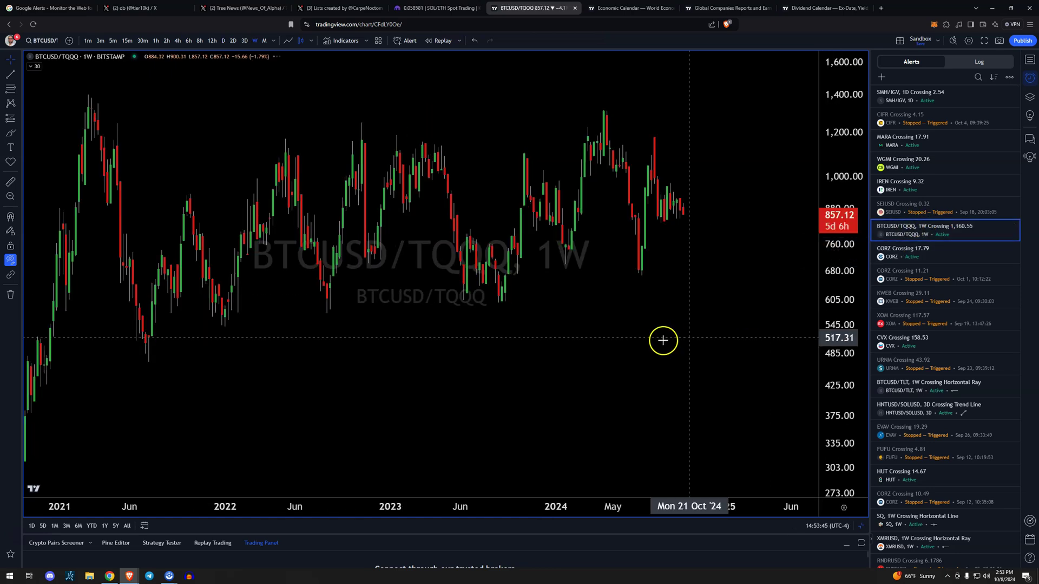
# Examine the longer BTCUSD/TQQQ weekly history and the details of the HNTUSD/SOLUSD trend line alert.
pyautogui.scroll(-5, 663, 340)
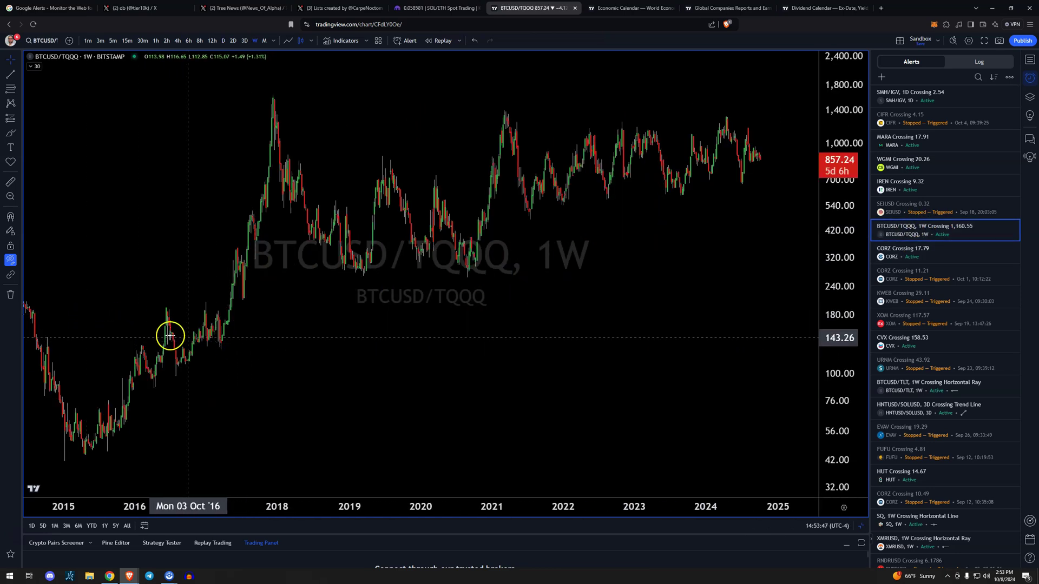
pyautogui.moveTo(897, 160)
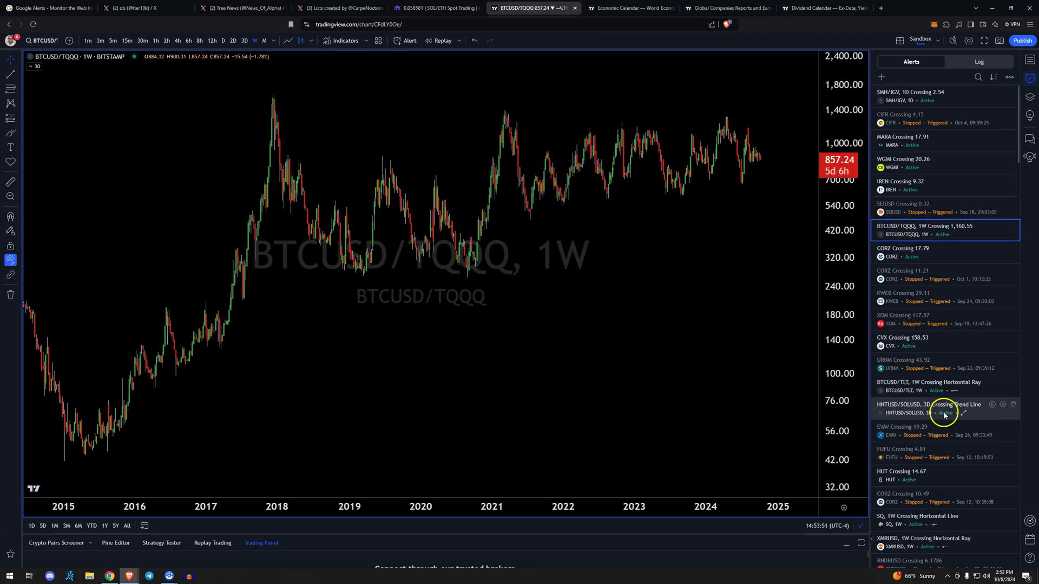
pyautogui.moveTo(932, 414)
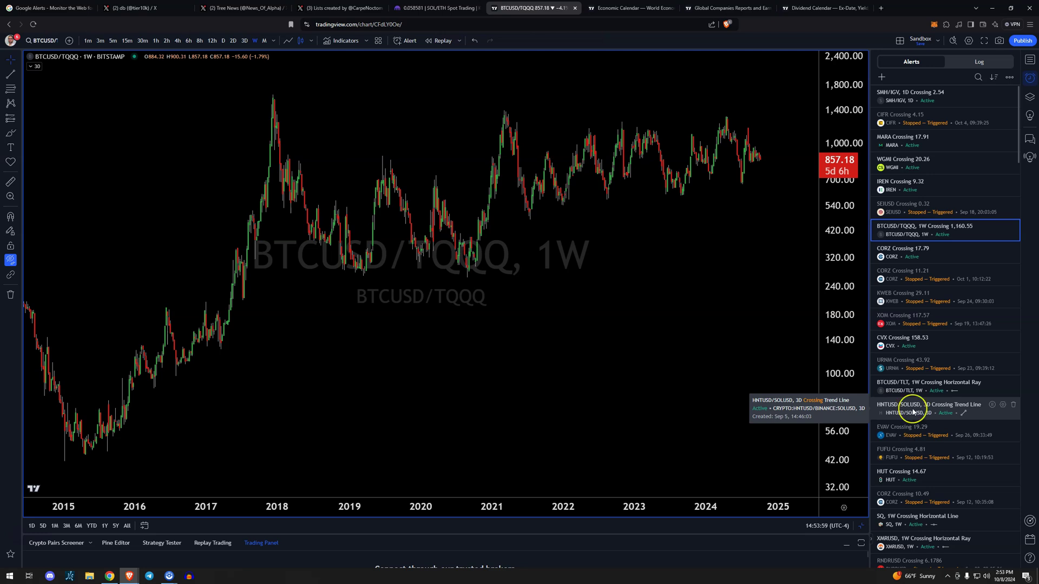
pyautogui.click(913, 411)
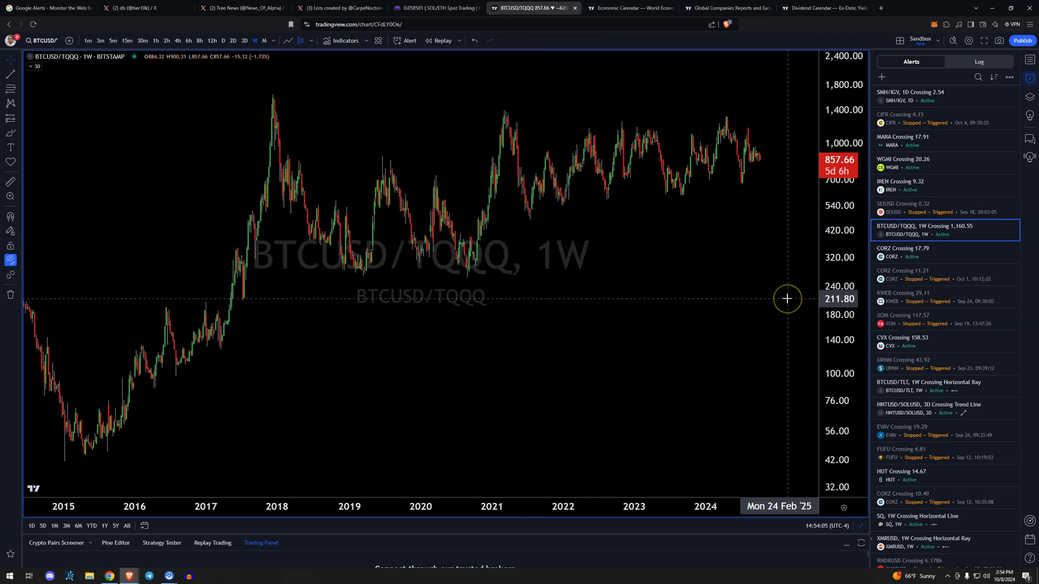
# Show the RSI pane beneath the BTCUSD/TQQQ chart and look up its option to add an alert on RSI (14, close).
pyautogui.click(510, 320)
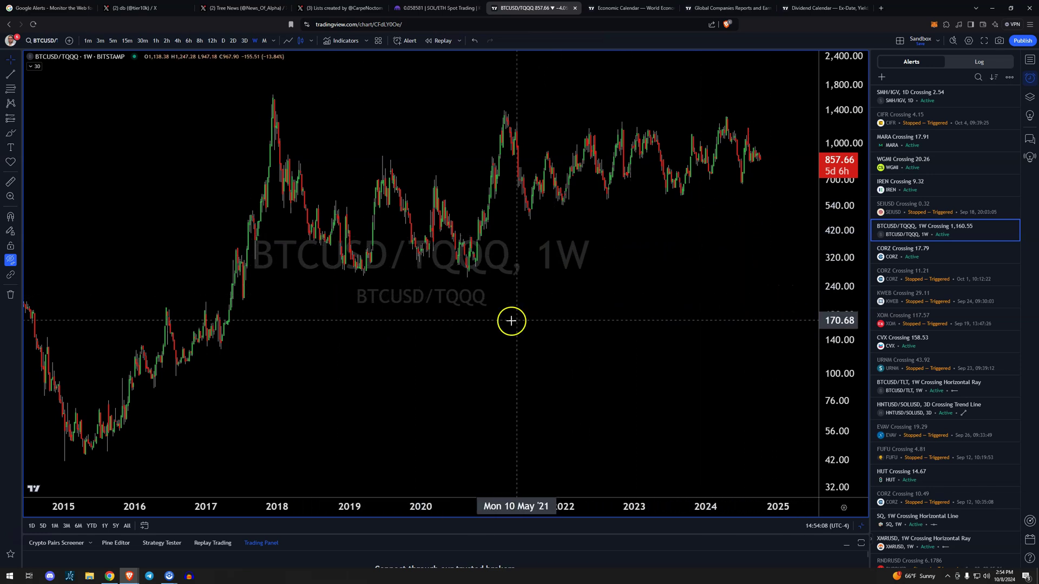
pyautogui.click(552, 434)
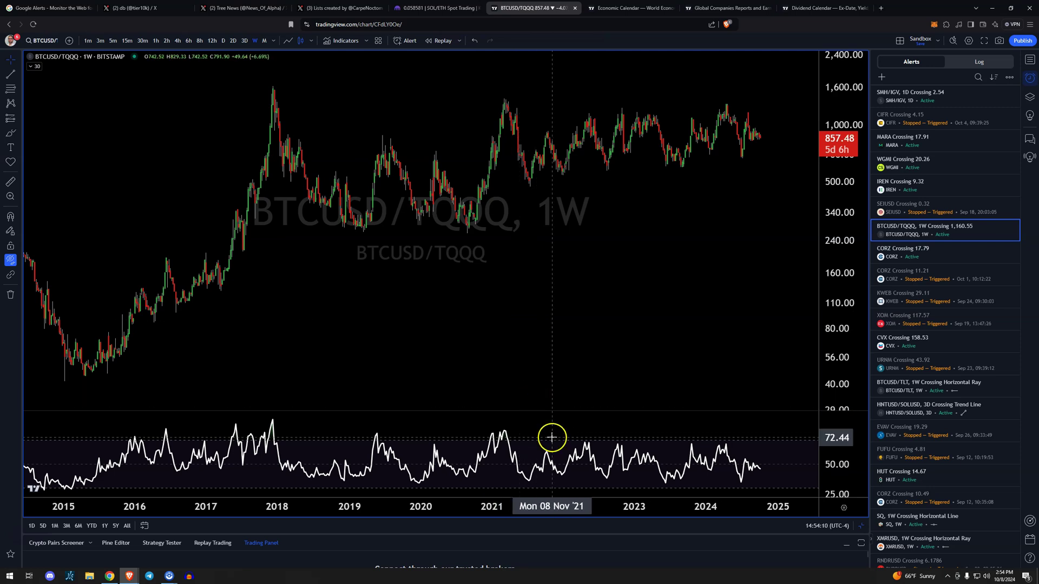
pyautogui.click(667, 426)
pyautogui.rightClick(655, 425)
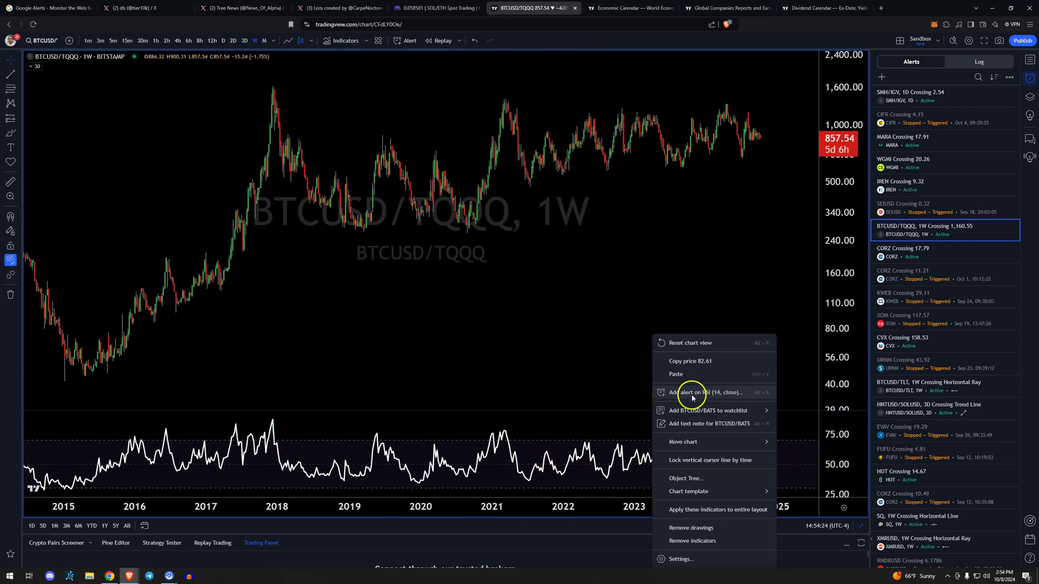
pyautogui.click(541, 324)
# Unhide the BTCUSD/TQQQ drawings and look up the option to add an alert on the lower of the two dashed horizontal trend lines.
pyautogui.click(10, 260)
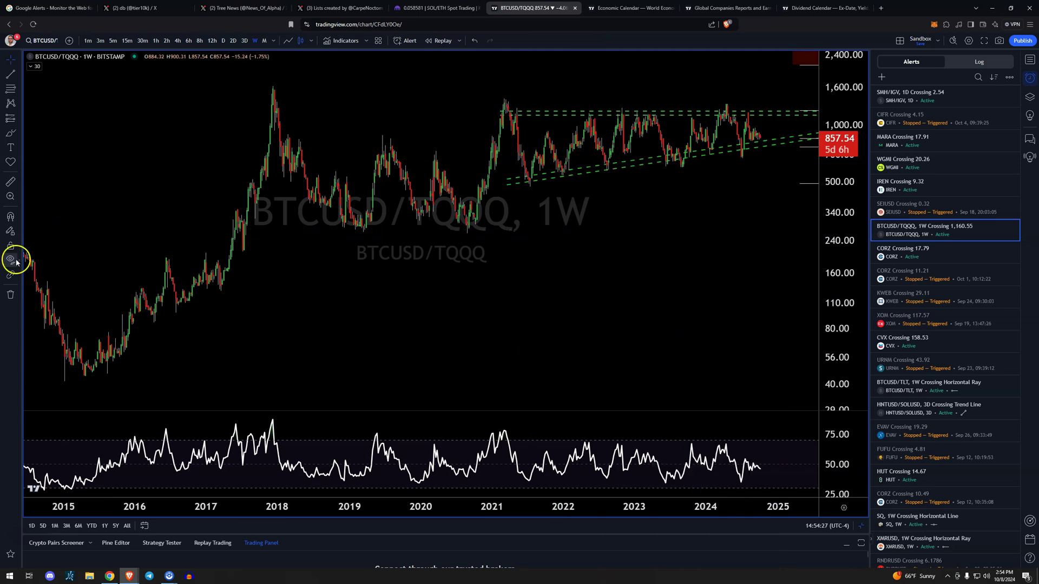
pyautogui.moveTo(155, 204); pyautogui.dragTo(46, 274)
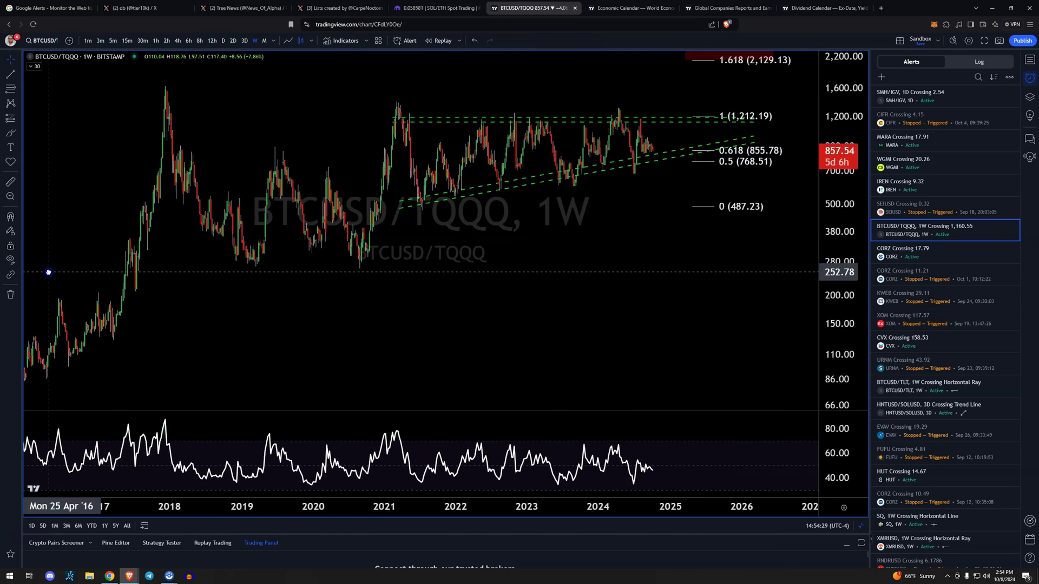
pyautogui.doubleClick(833, 225)
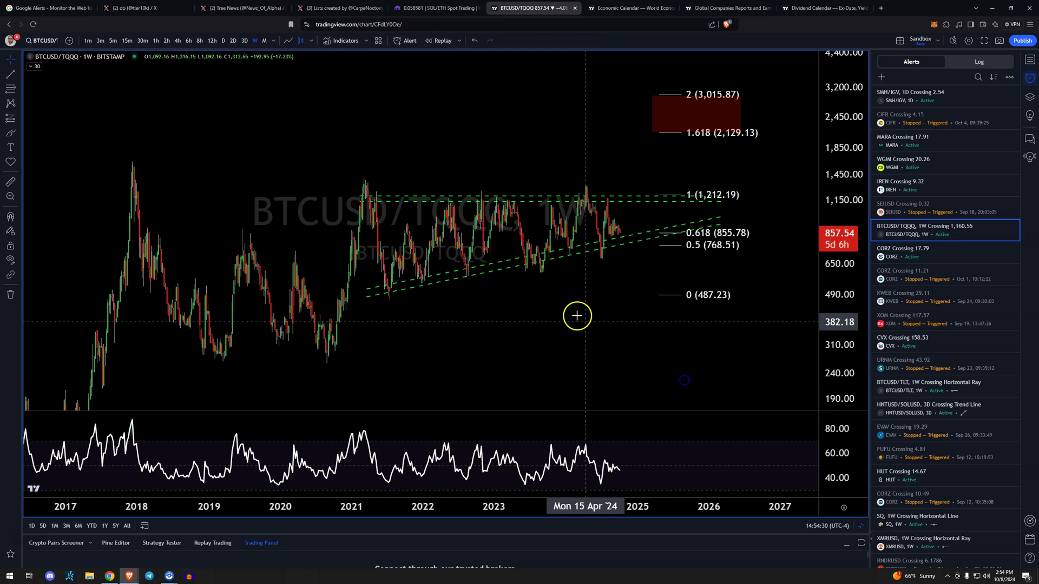
pyautogui.rightClick(528, 203)
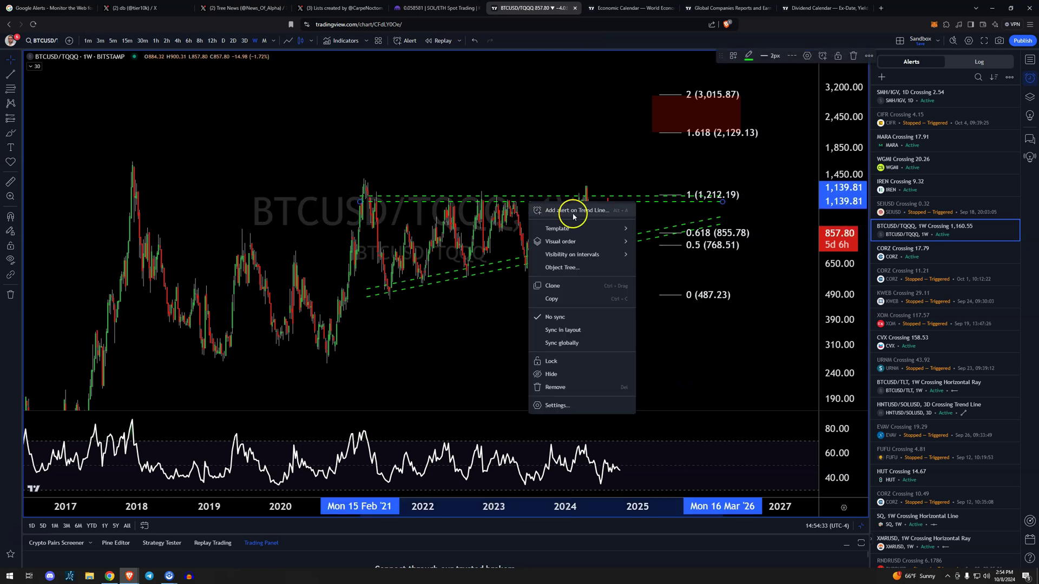
pyautogui.click(556, 151)
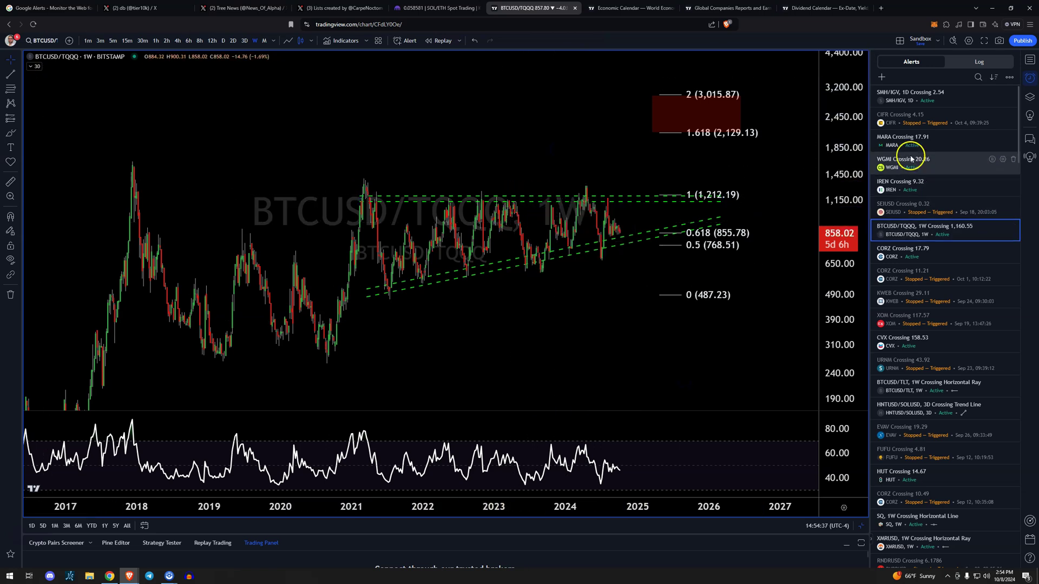
# Load the BTCUSD chart and unhide its Ichimoku 20 60 120 30 indicator.
pyautogui.click(49, 40)
pyautogui.write('BTCUSD')
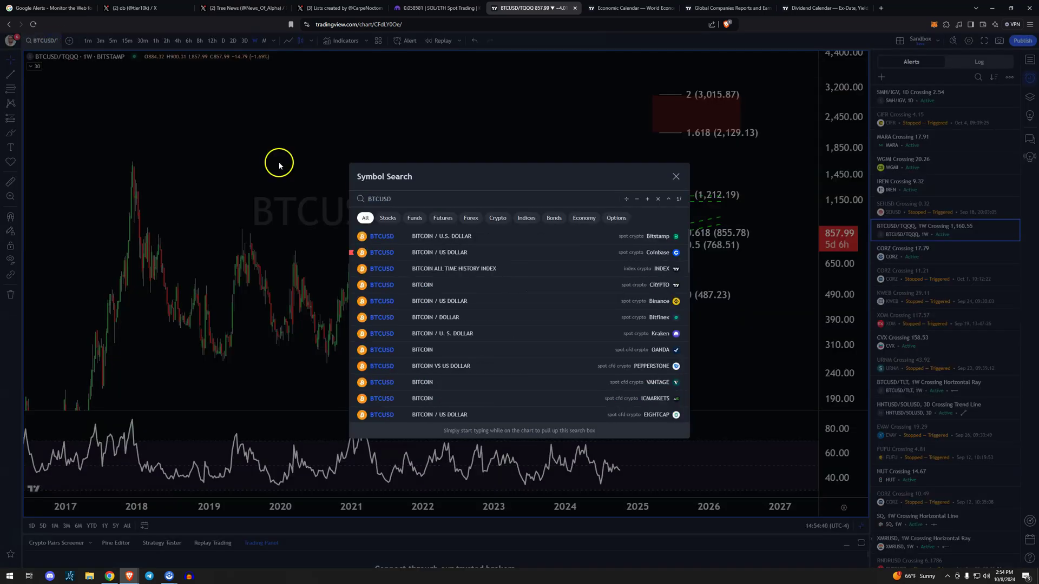
pyautogui.press('Return')
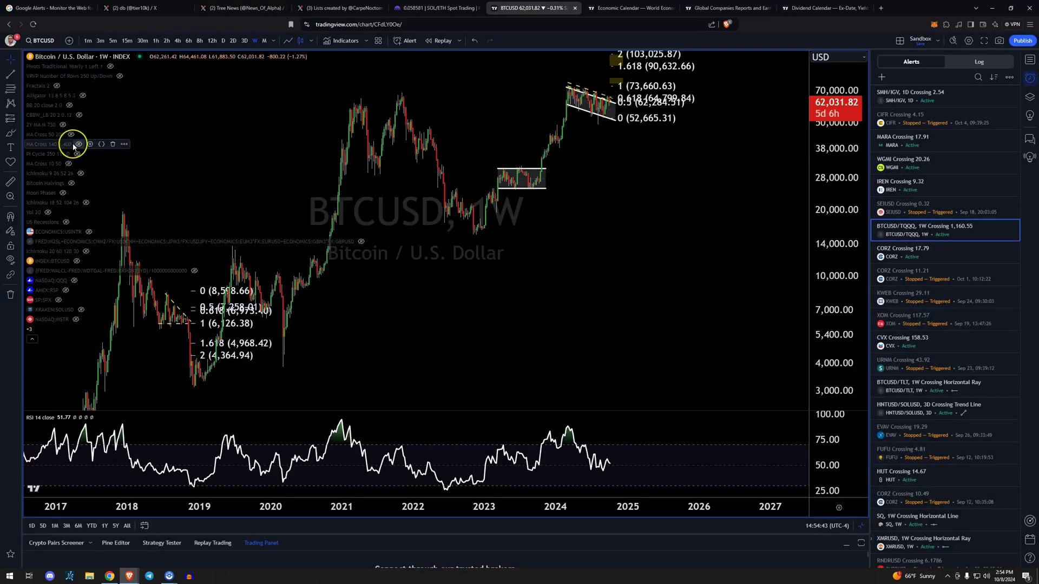
pyautogui.click(86, 251)
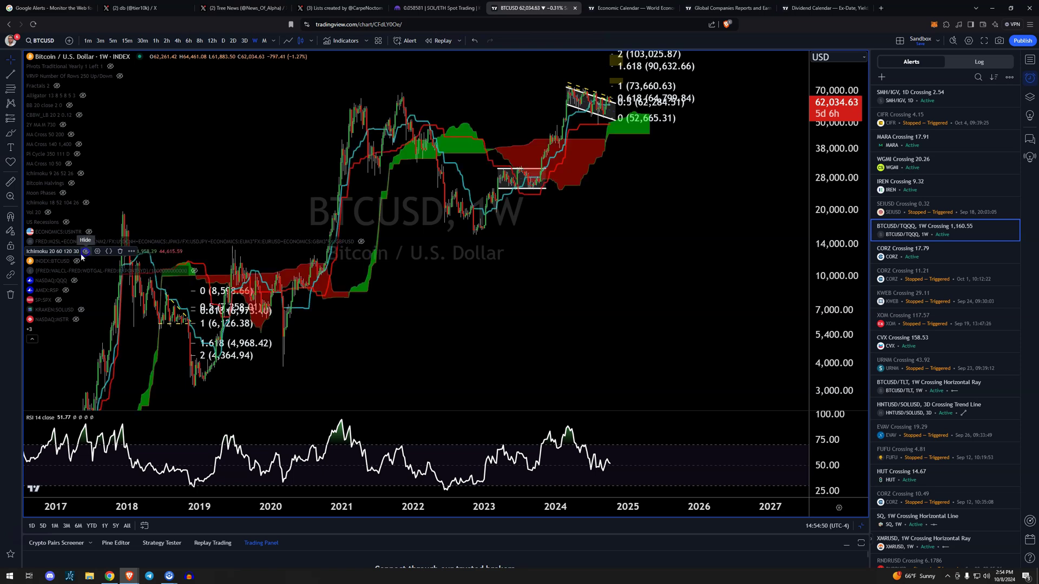
# Switch the BTCUSD chart to the 1D interval.
pyautogui.write('1D')
pyautogui.press('Return')
pyautogui.scroll(5, 767, 281)
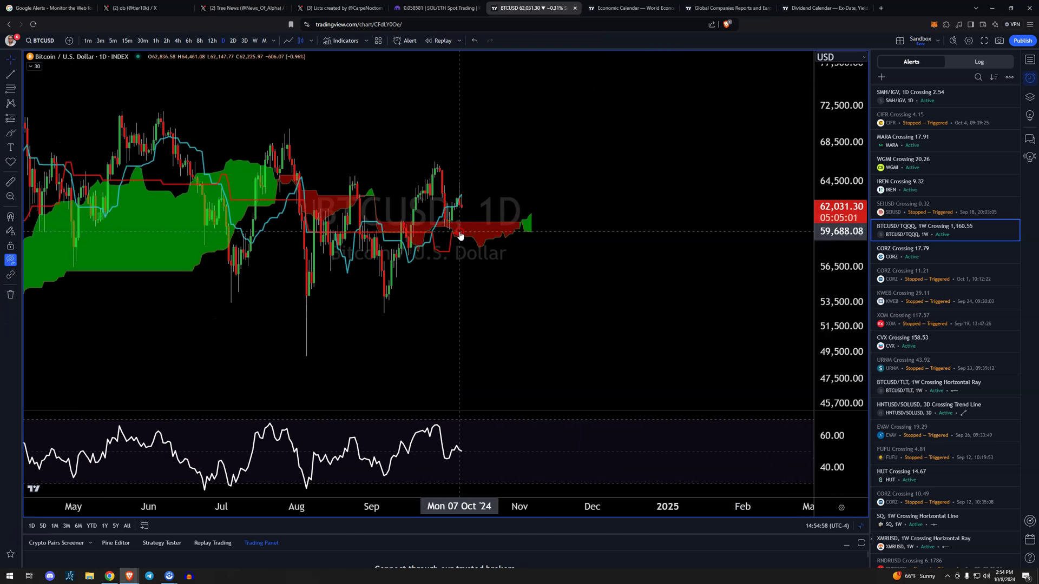
# Create a daily BTCUSD alert for the price crossing the Base Line of Ichimoku (20, 60, 120, 30), triggering only once.
pyautogui.rightClick(460, 233)
pyautogui.click(497, 241)
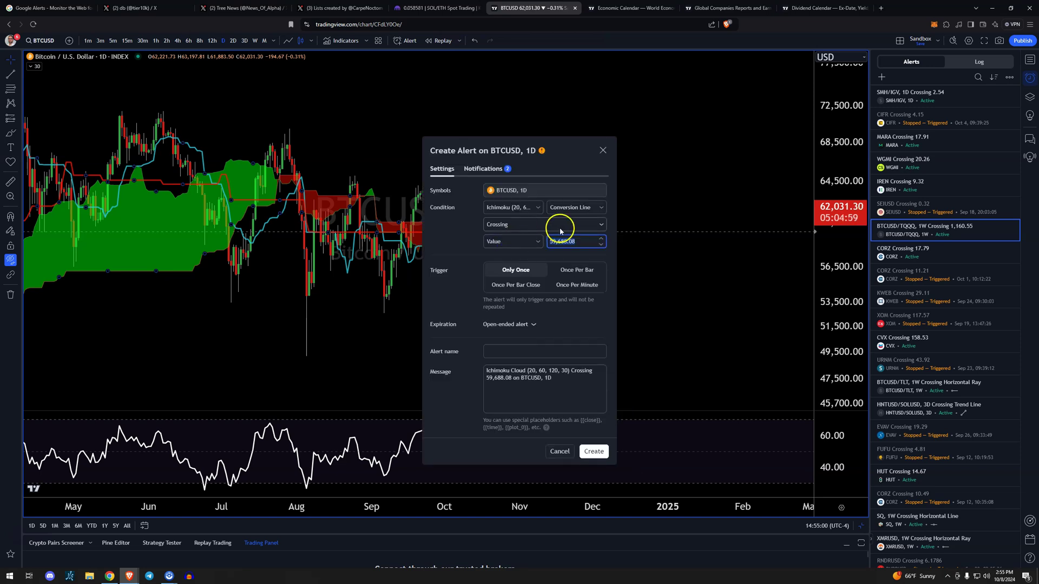
pyautogui.click(571, 209)
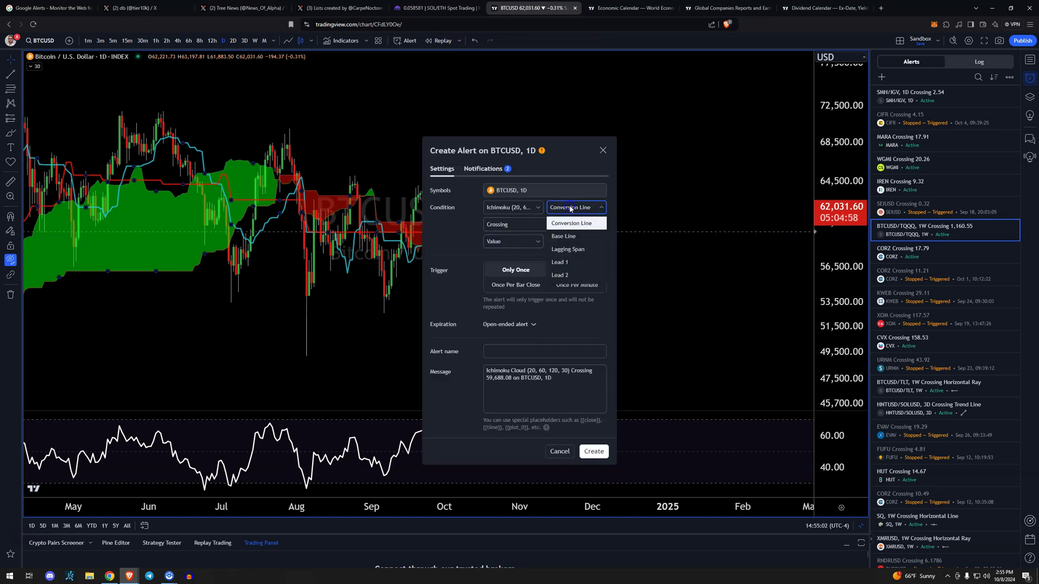
pyautogui.click(523, 211)
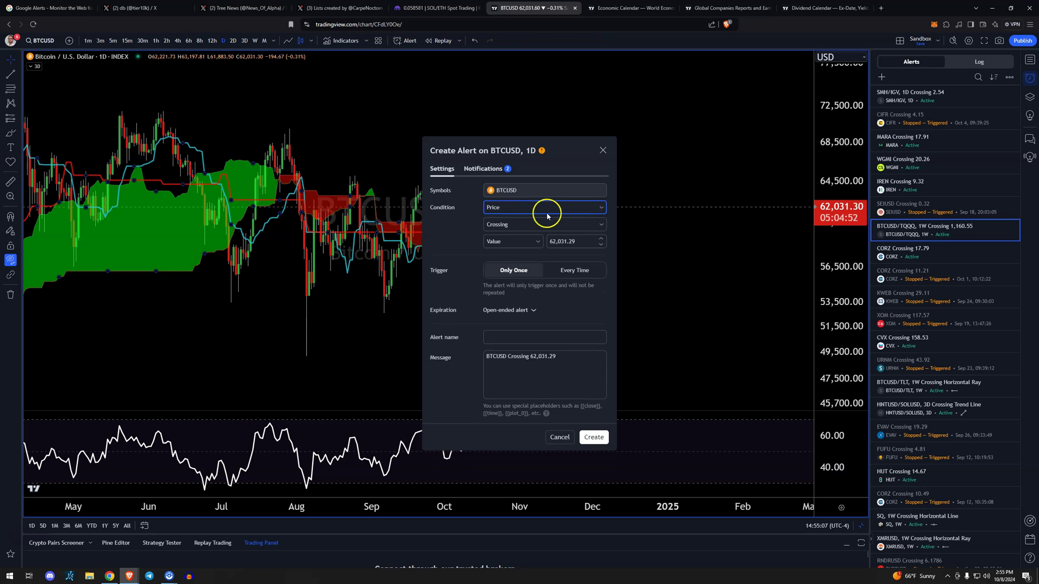
pyautogui.click(514, 207)
pyautogui.press('Escape')
pyautogui.click(577, 241)
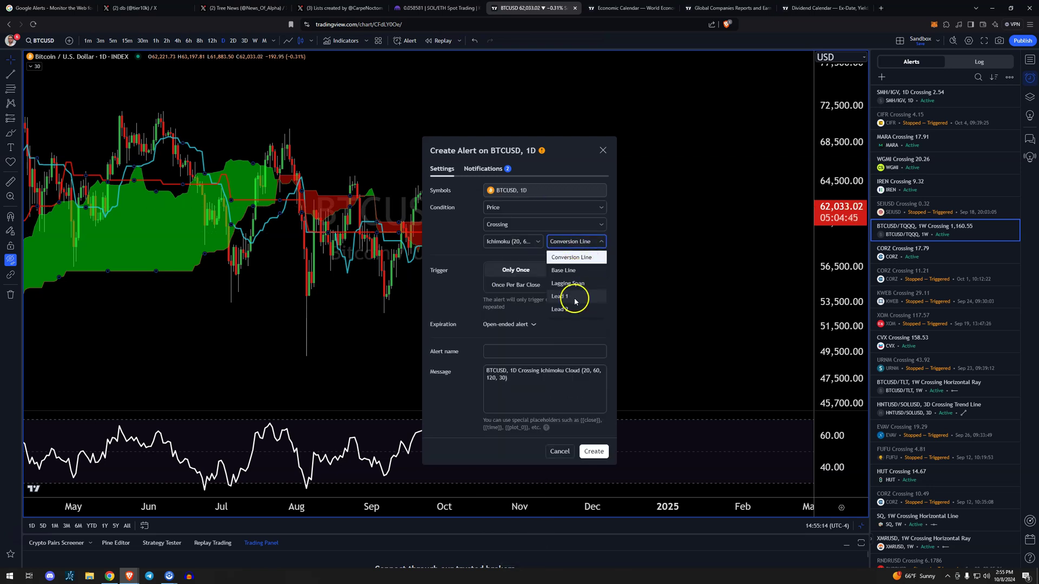
pyautogui.click(578, 271)
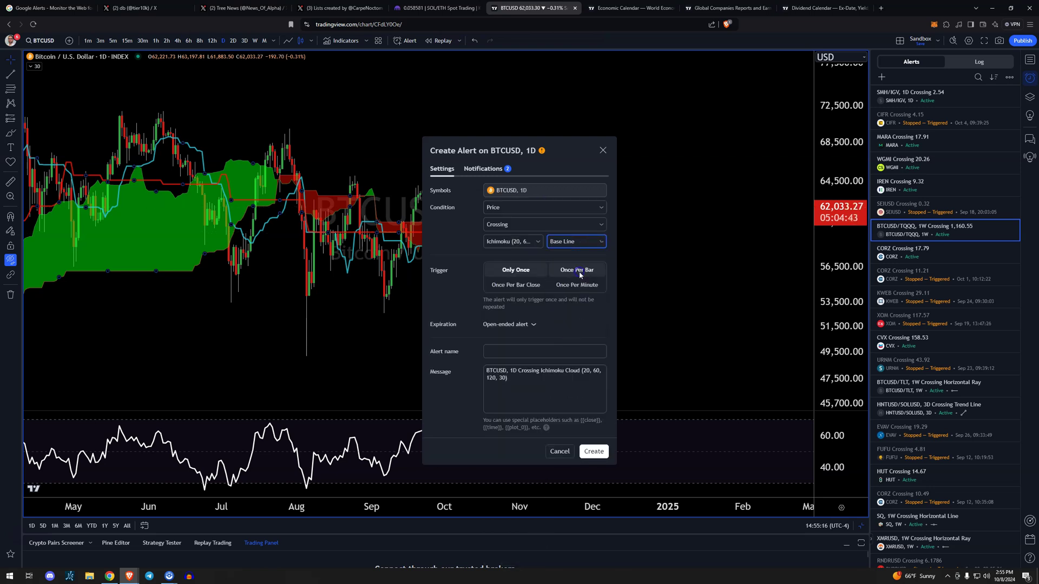
pyautogui.click(584, 241)
pyautogui.click(589, 242)
pyautogui.click(594, 451)
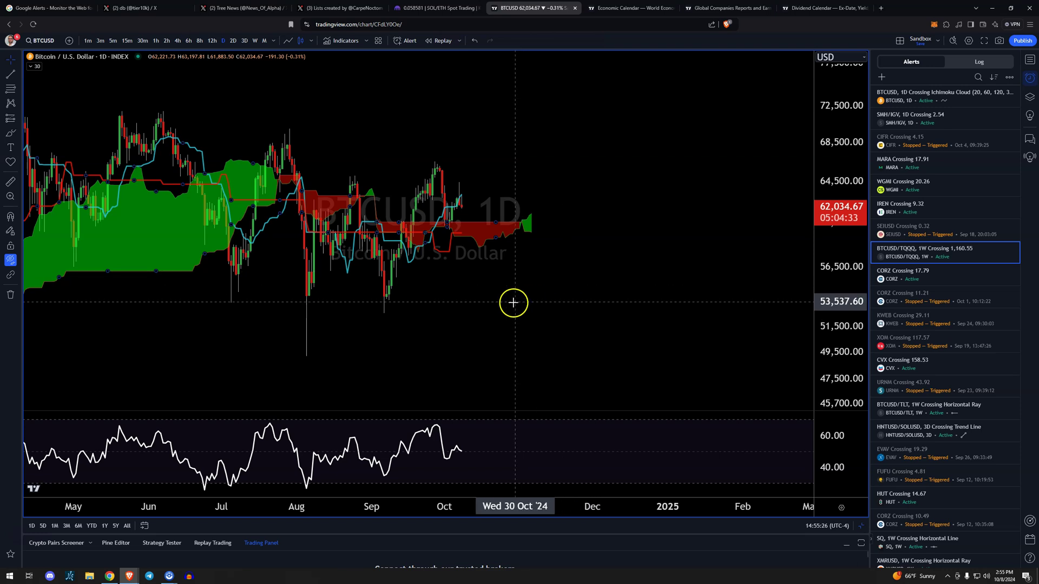
pyautogui.moveTo(513, 302); pyautogui.dragTo(714, 298)
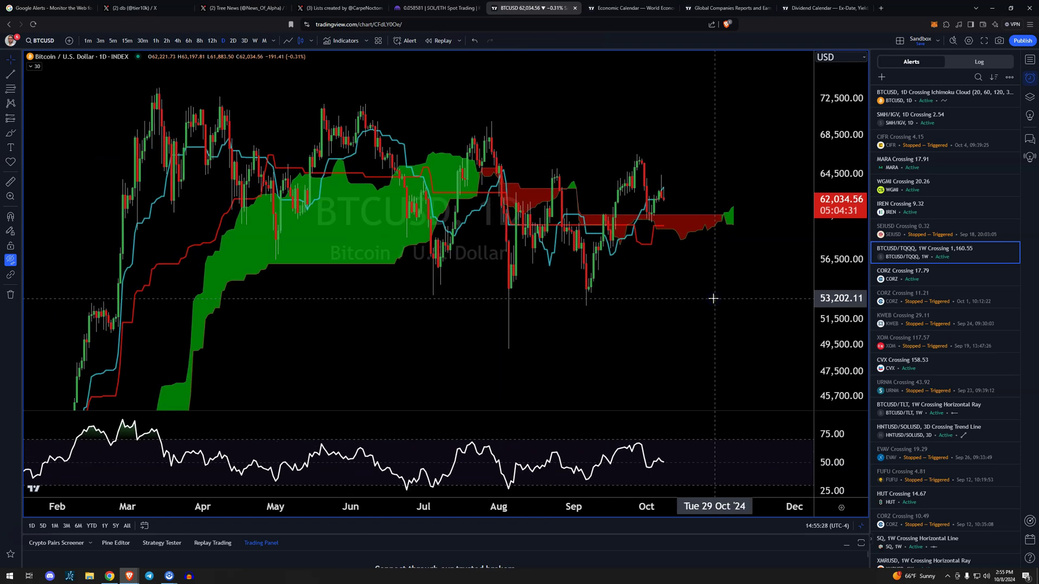
pyautogui.click(781, 314)
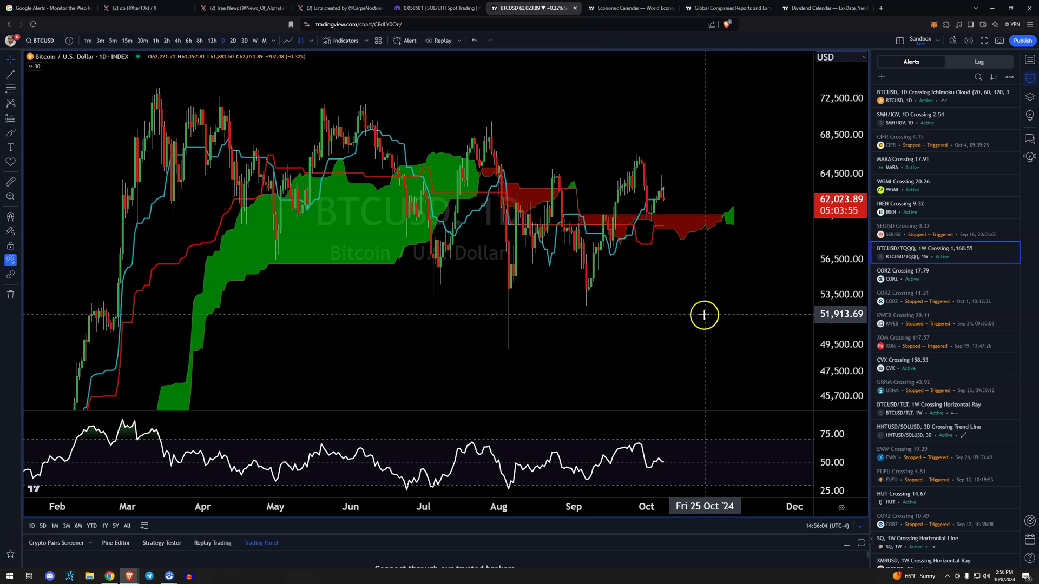
# Open the economic calendar, check its country selection and examine the US reports scheduled for October 7–13, 2024.
pyautogui.click(634, 9)
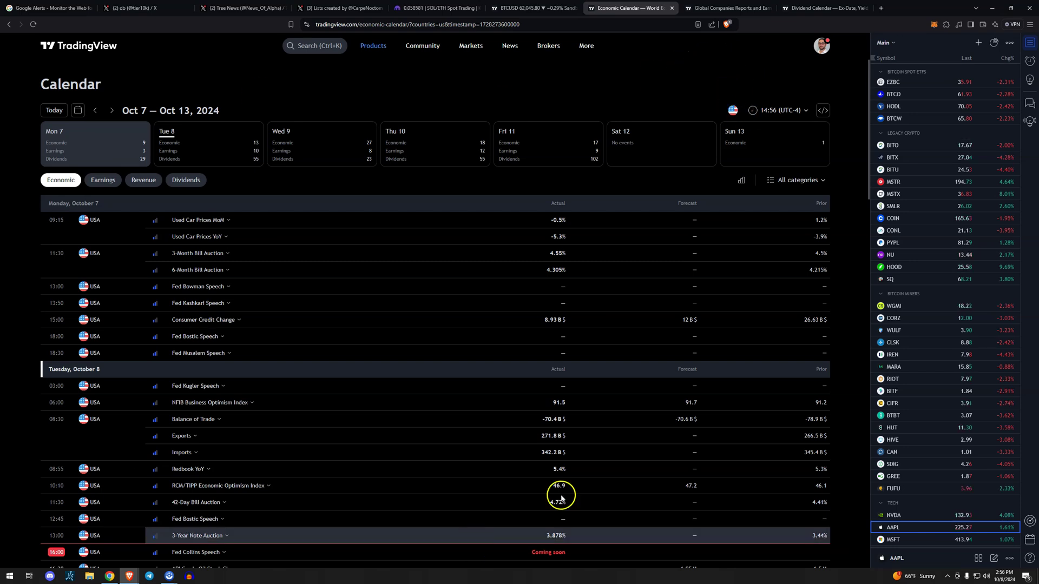
pyautogui.click(733, 112)
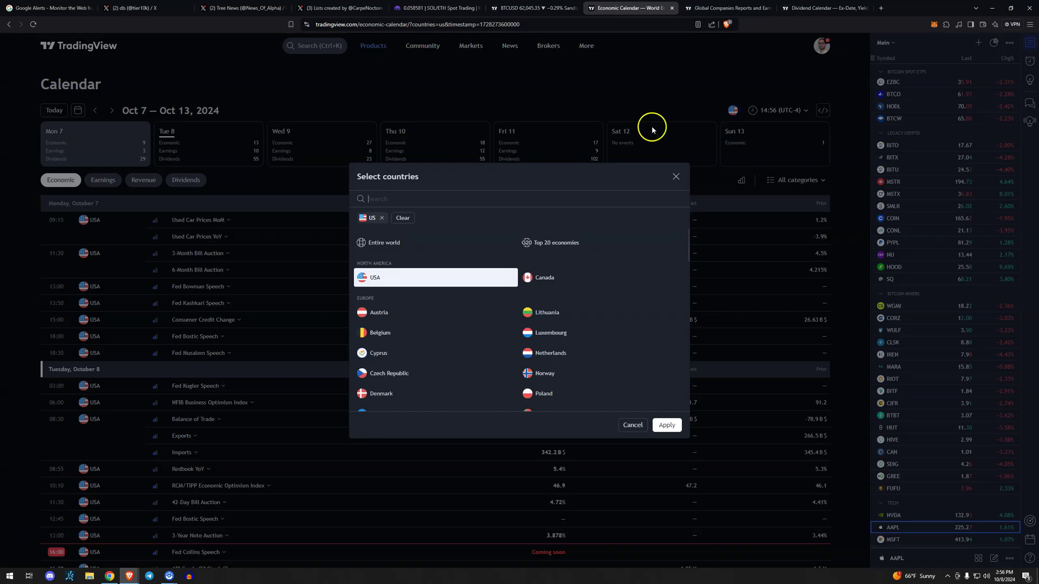
pyautogui.click(676, 177)
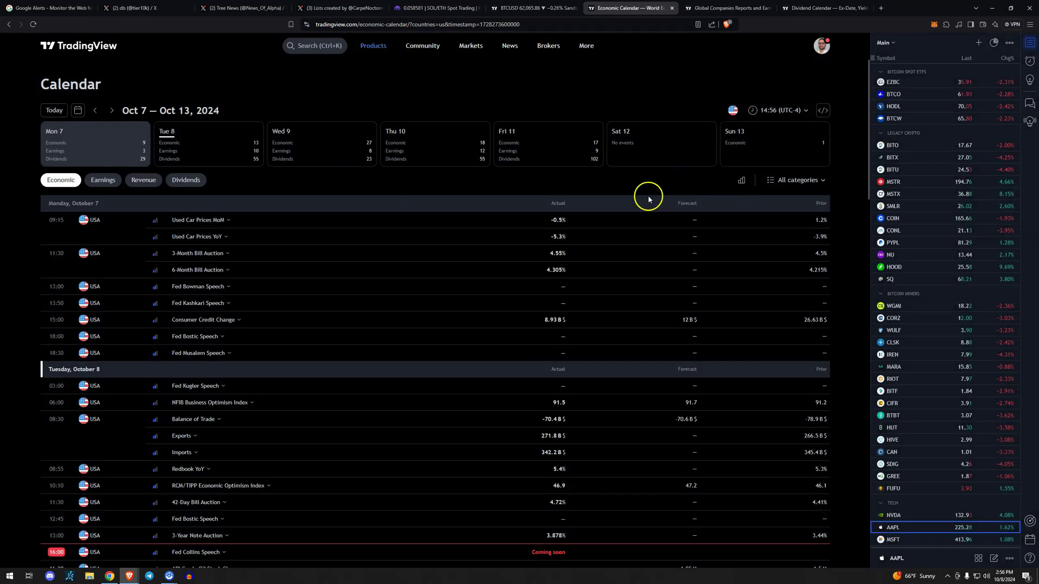
pyautogui.scroll(-5, 283, 333)
pyautogui.scroll(-10, 283, 334)
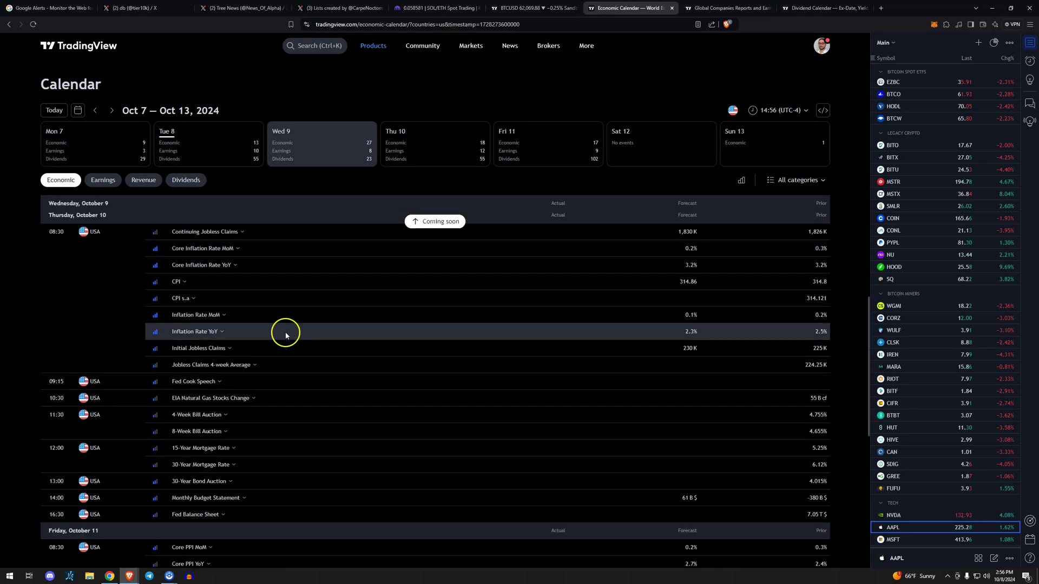
# Filter the economic calendar to high-importance events only and remove the filter again.
pyautogui.scroll(15, 284, 335)
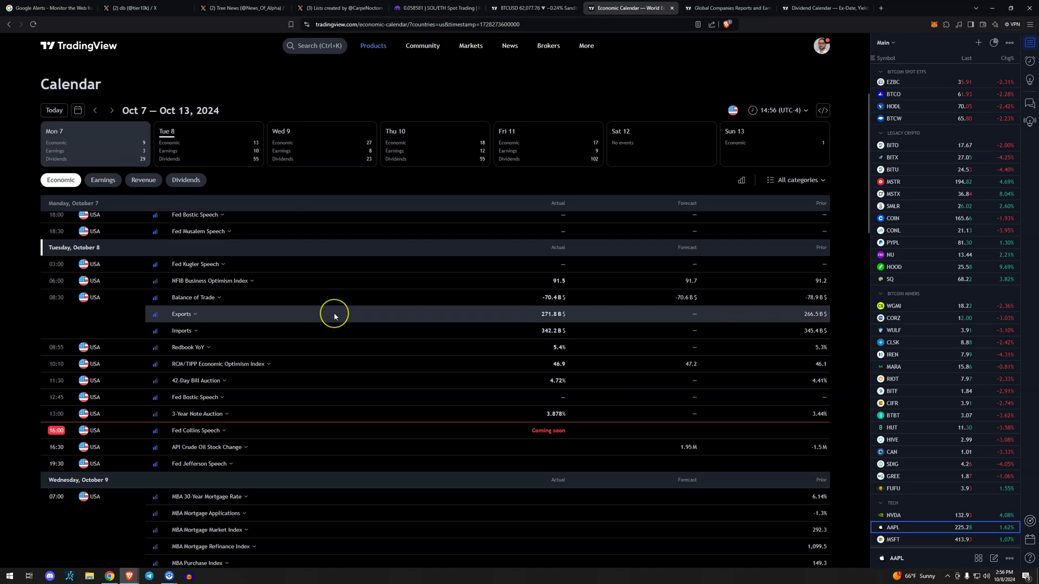
pyautogui.scroll(3, 332, 313)
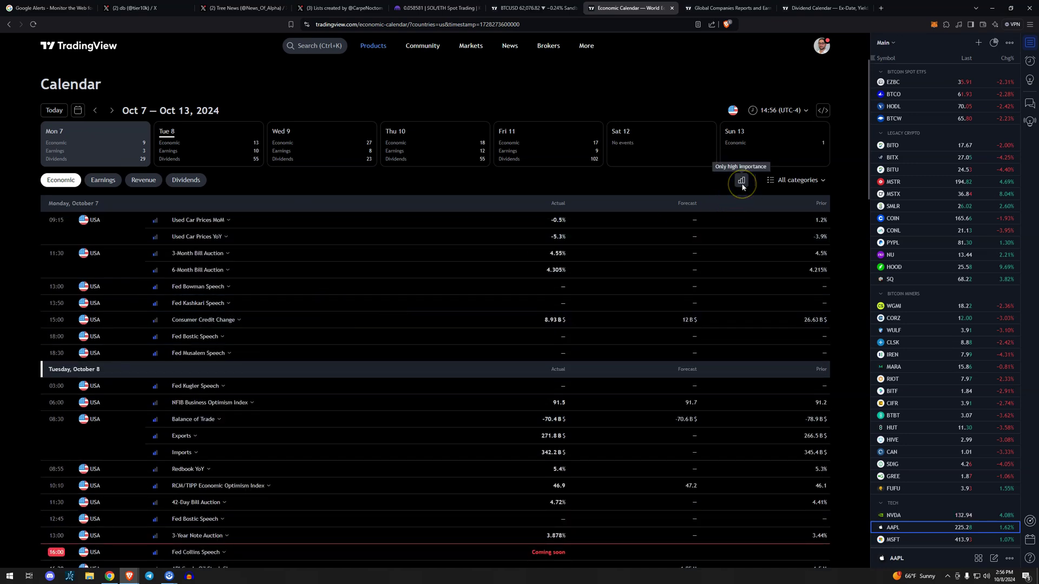
pyautogui.click(741, 181)
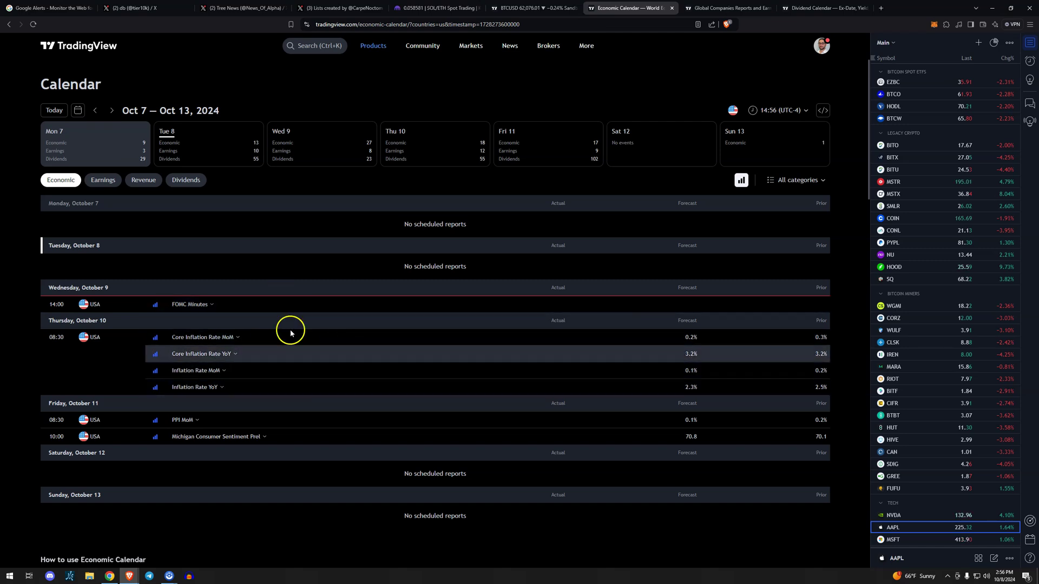
pyautogui.click(743, 182)
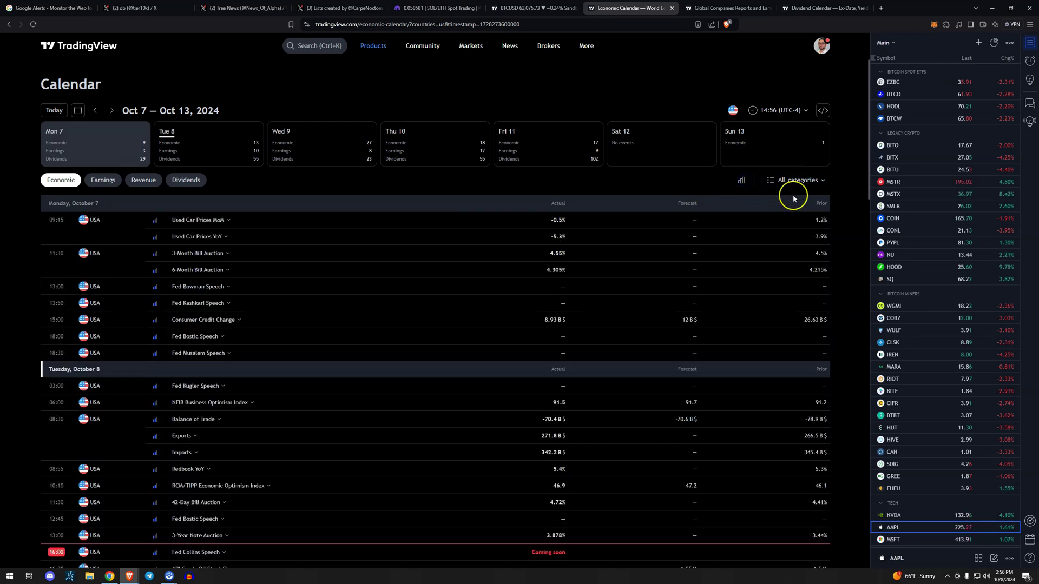
# Switch to the earnings calendar and check its country selection, leaving the choice of countries as it is.
pyautogui.hotkey('ctrl', 'Tab')
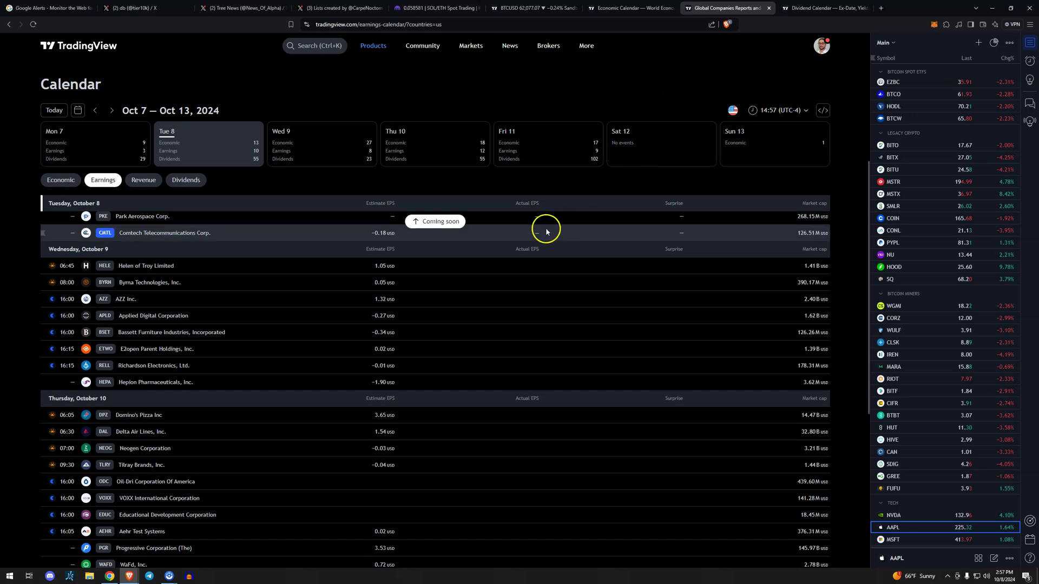
pyautogui.click(733, 110)
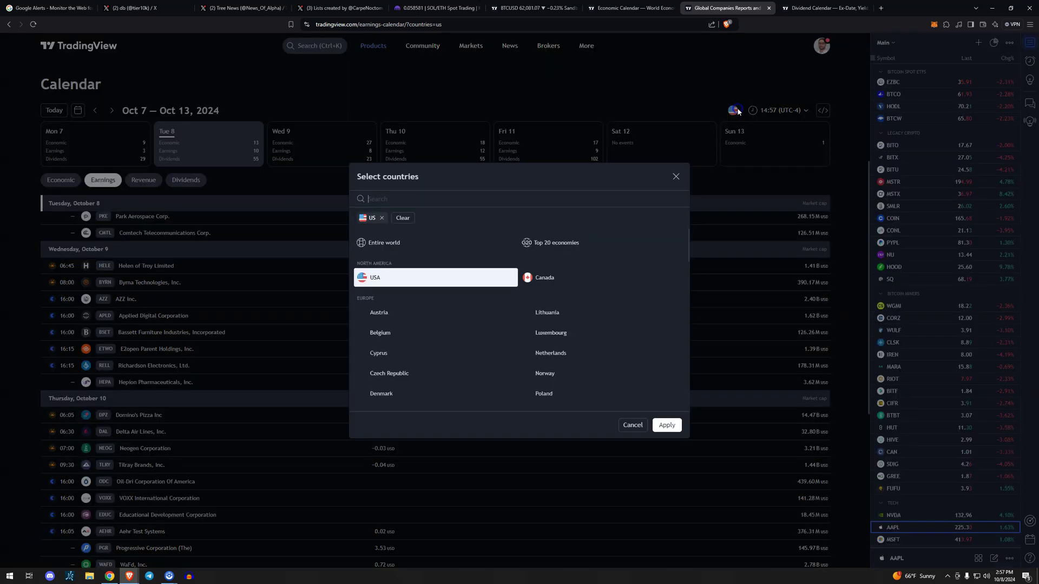
pyautogui.click(675, 177)
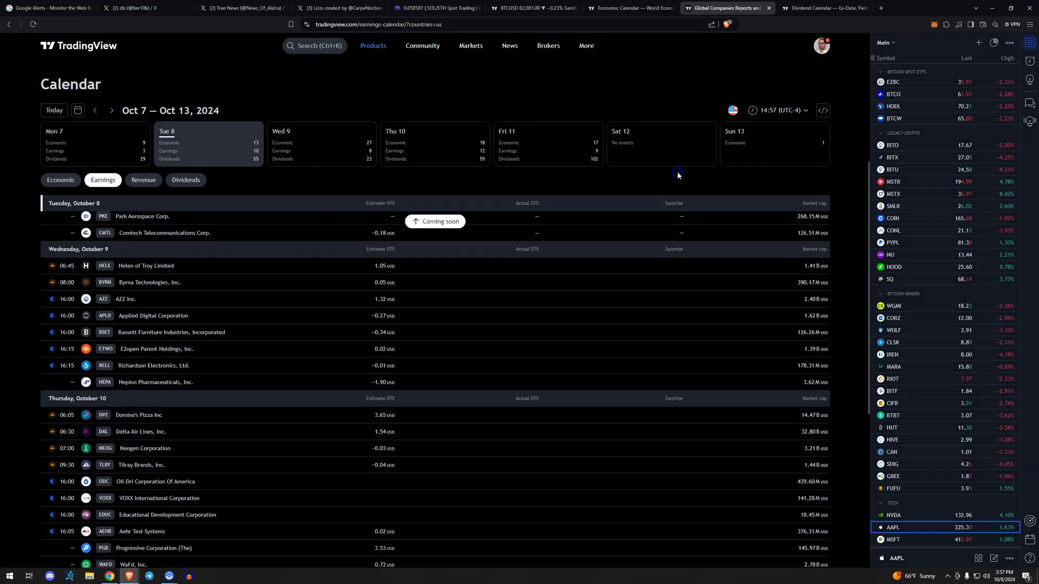
# Examine the US earnings reports scheduled for October 7–13, 2024 in the earnings calendar.
pyautogui.scroll(-5, 248, 373)
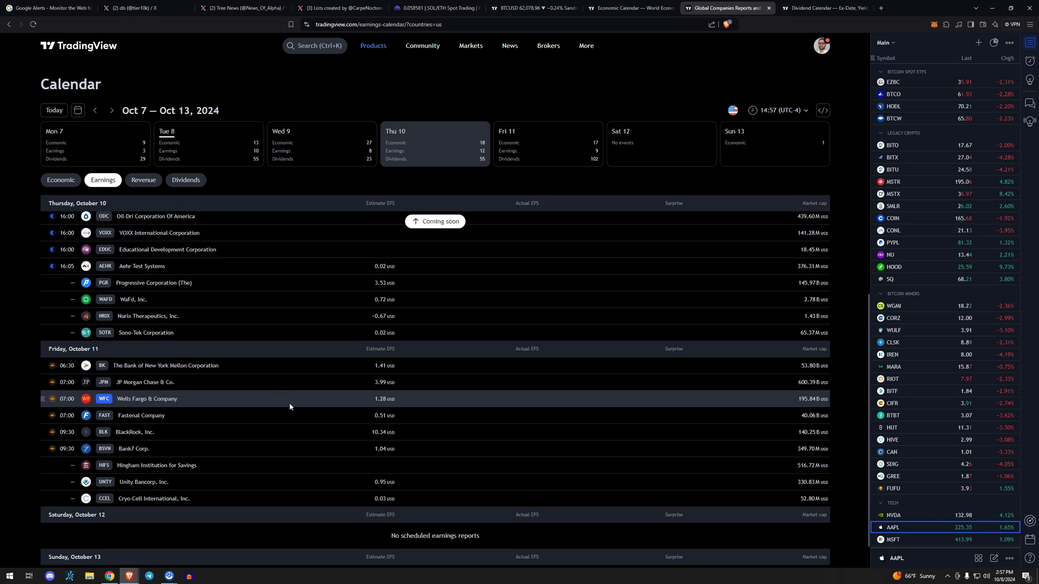
pyautogui.scroll(1, 289, 402)
pyautogui.scroll(5, 299, 391)
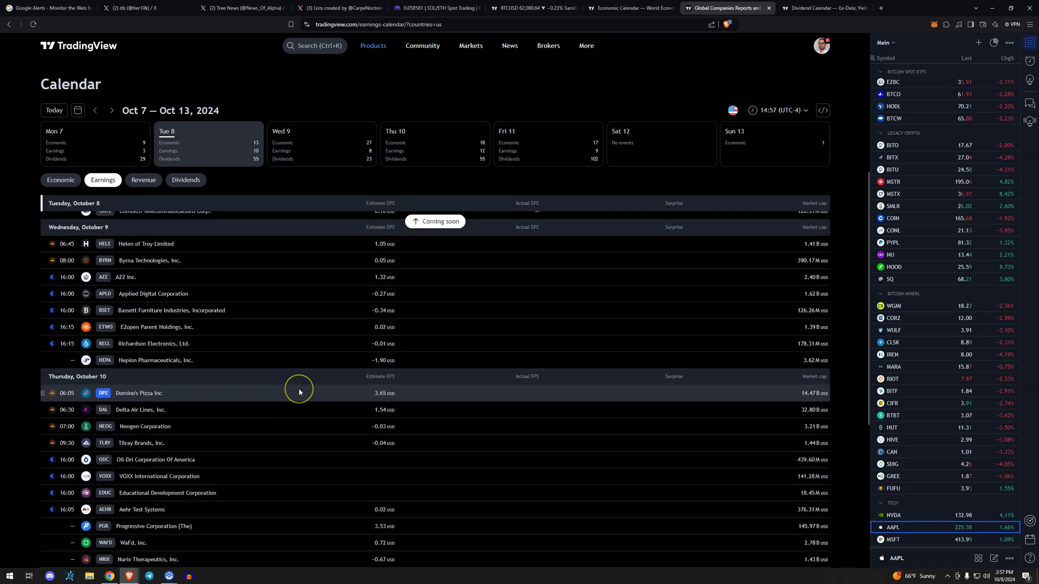
pyautogui.click(314, 429)
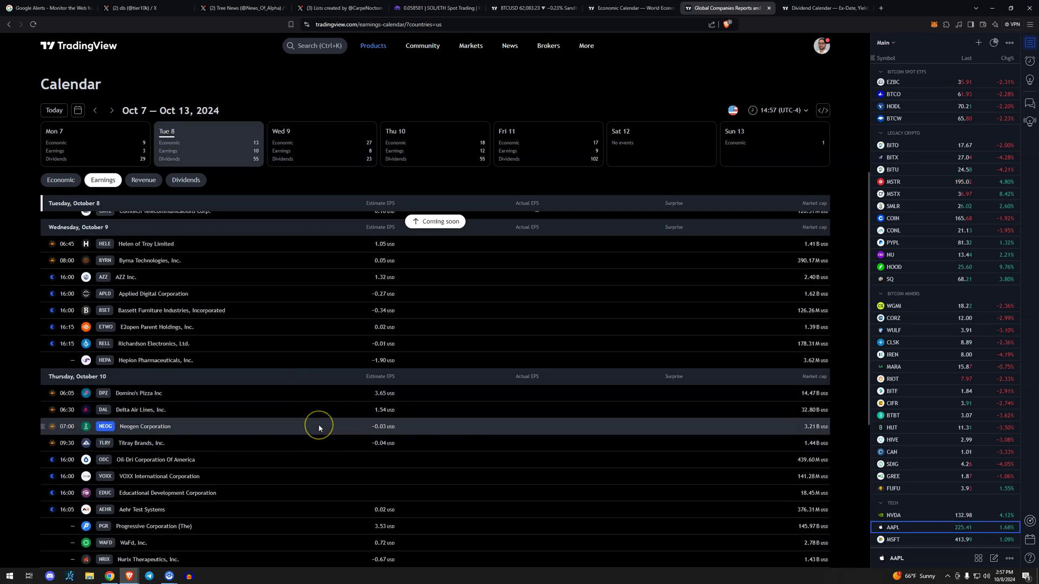
pyautogui.scroll(5, 319, 428)
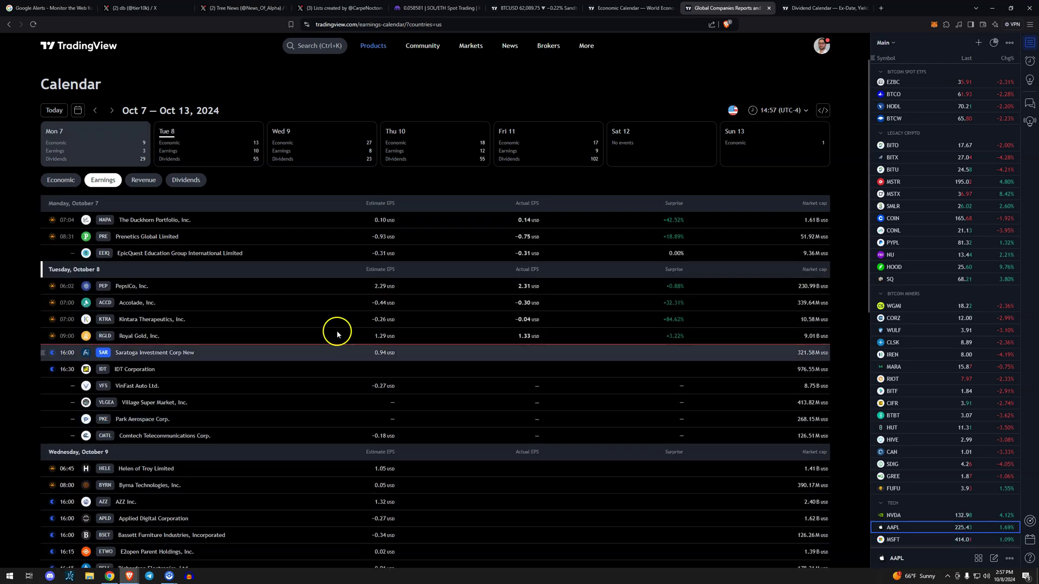
# Switch to the dividend calendar and look through the dividends listed for Monday, October 7.
pyautogui.click(784, 8)
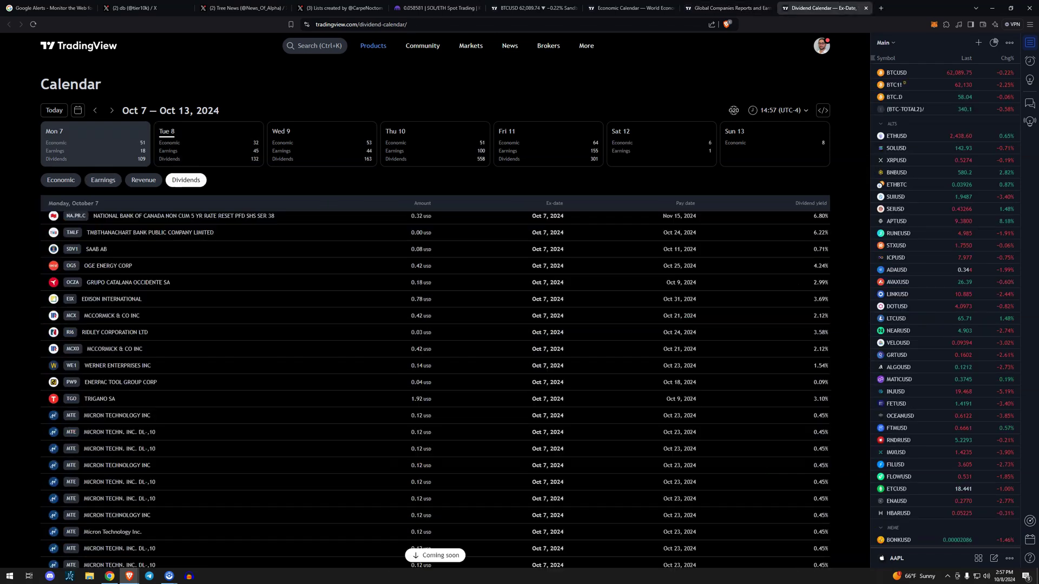
pyautogui.scroll(-8, 243, 299)
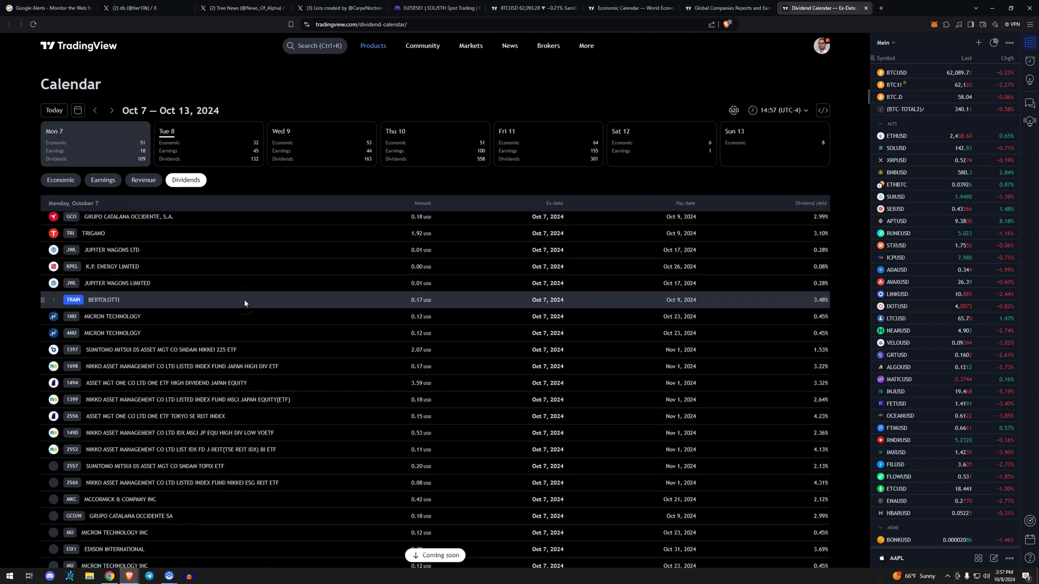
pyautogui.scroll(-8, 245, 300)
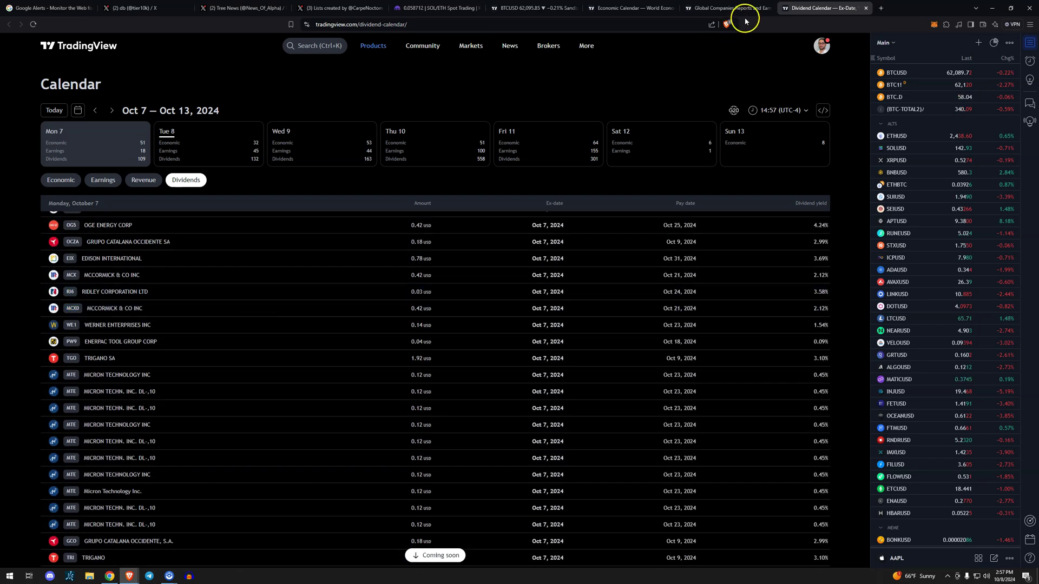
# Return to the economic calendar and filter its US events to the Bonds category.
pyautogui.click(742, 8)
pyautogui.click(630, 8)
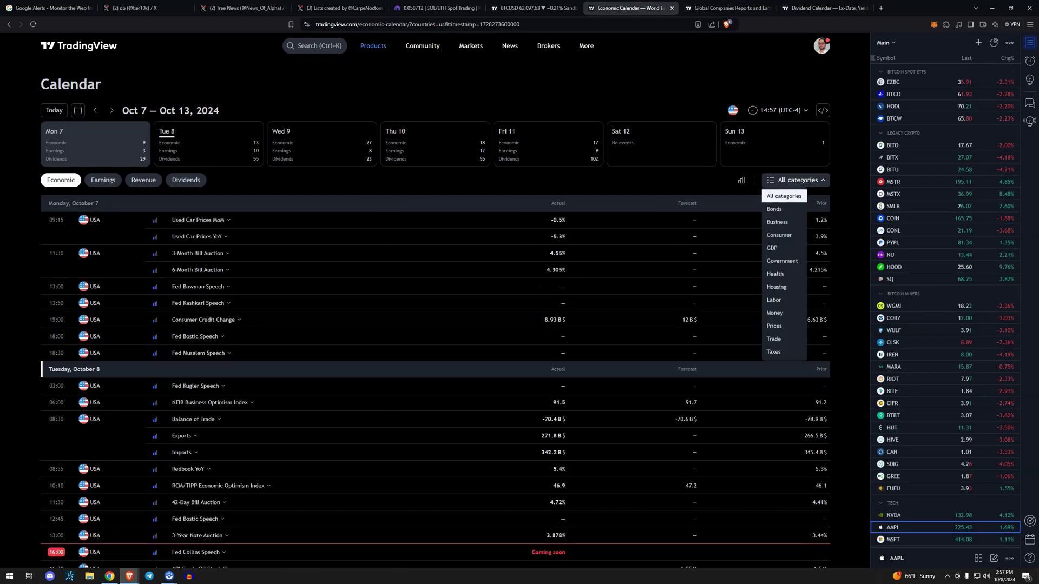
pyautogui.click(784, 210)
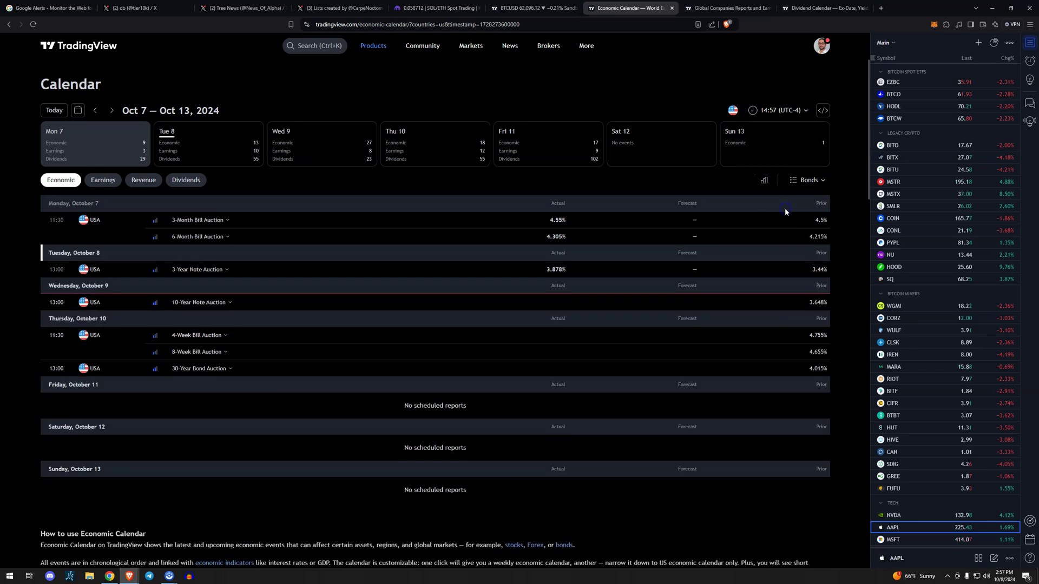
# Review the economic calendar's category choices and importance filter, keeping the Bonds category selected.
pyautogui.moveTo(499, 53)
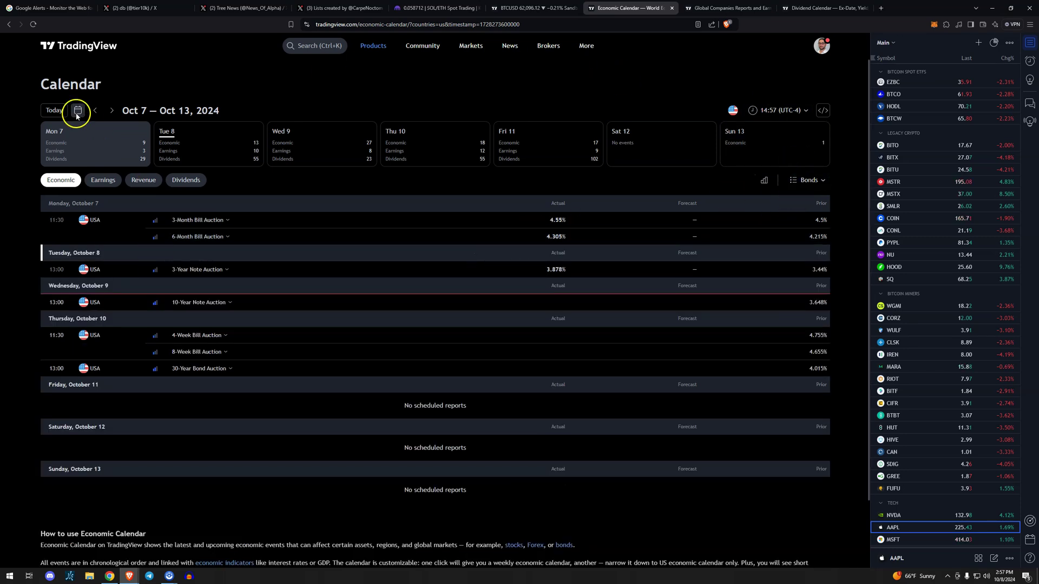
pyautogui.click(806, 180)
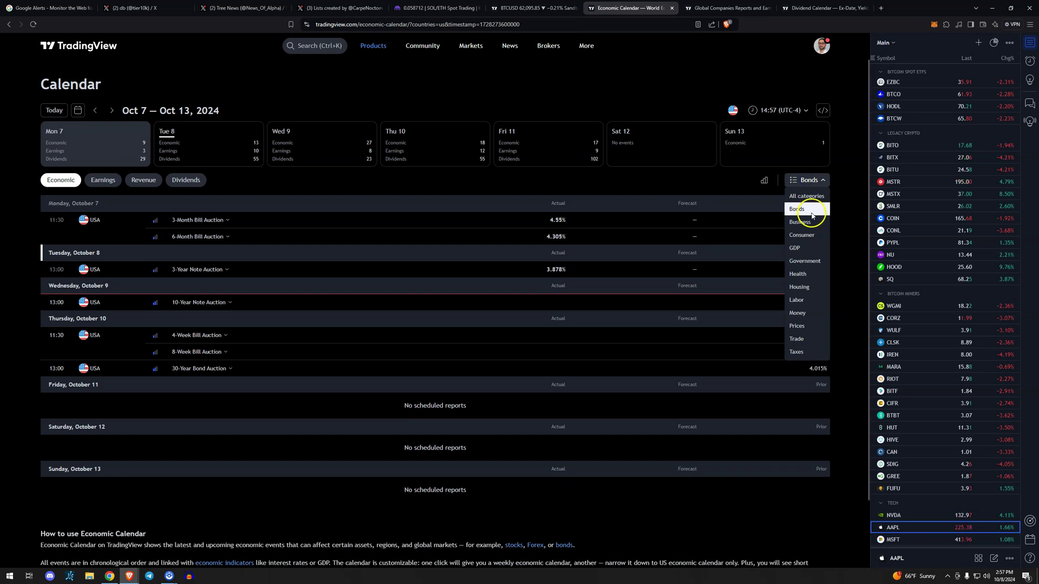
pyautogui.click(764, 180)
pyautogui.click(764, 180)
pyautogui.click(809, 181)
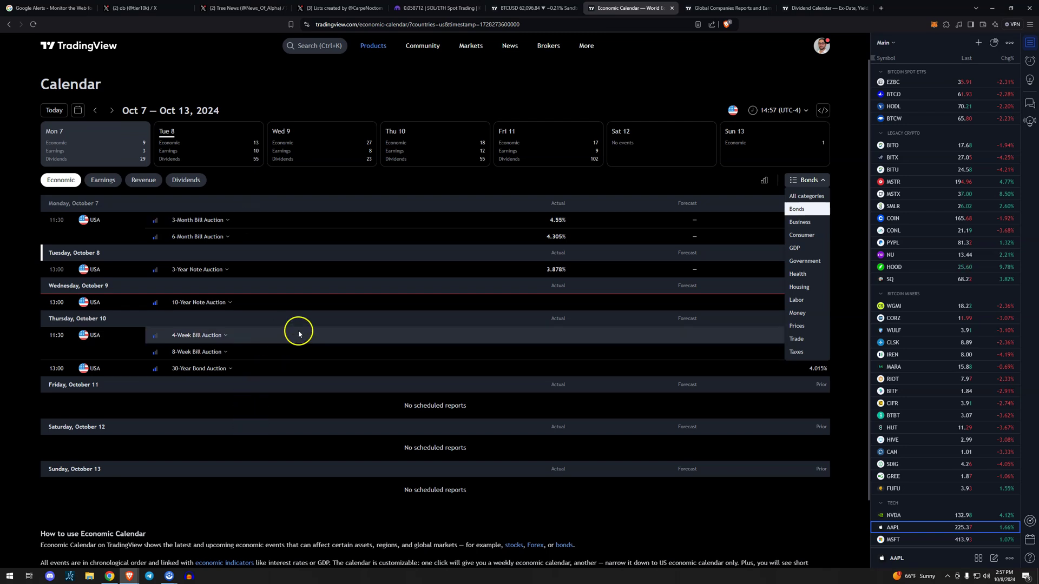
pyautogui.click(841, 353)
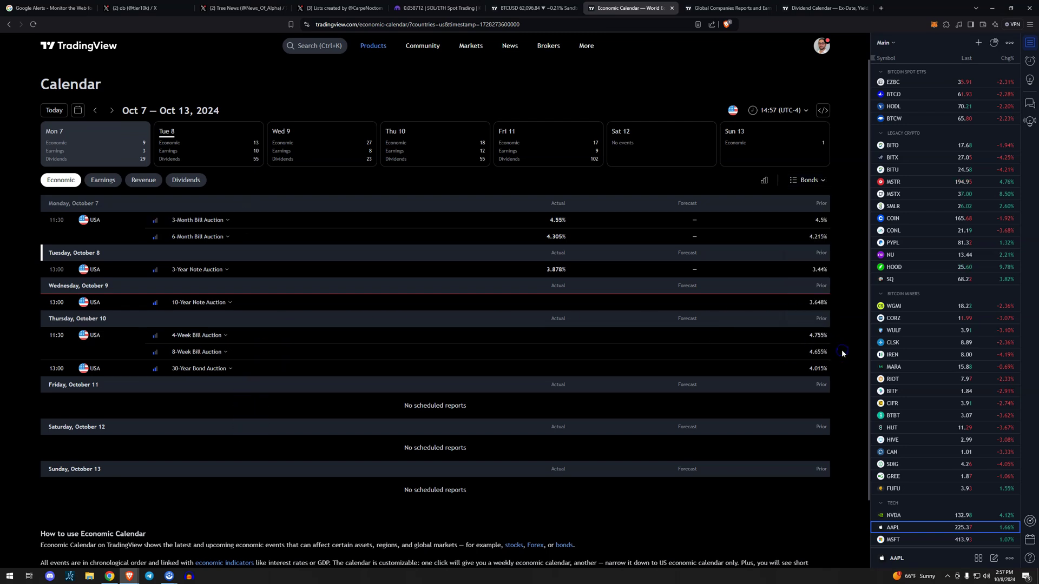